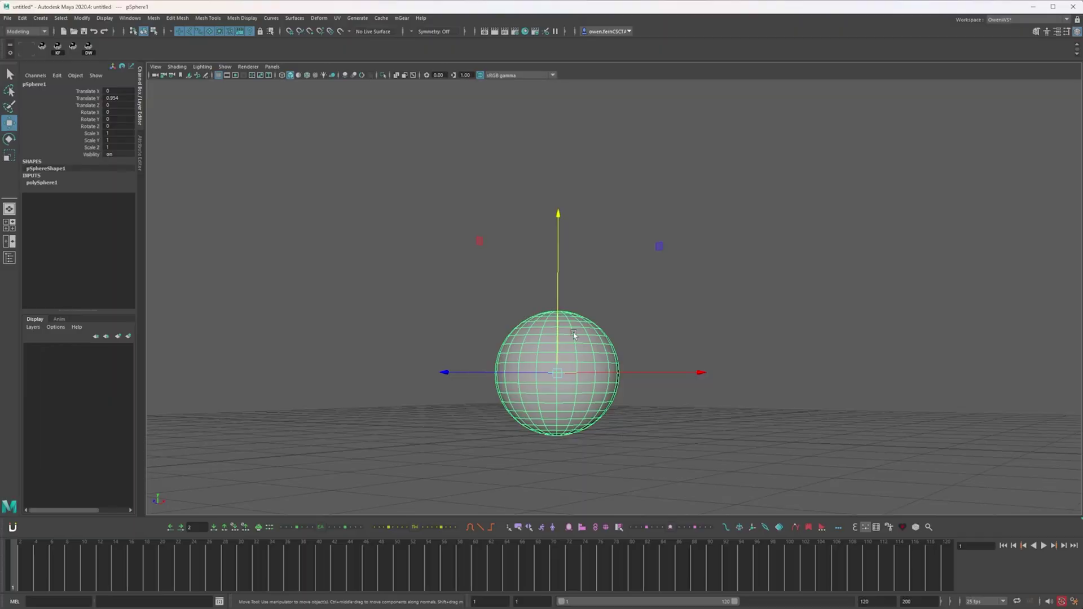
# Key the sphere at Translate Y 1.012 on frames 1 and 34, and raise it to Translate Y 4.794 at frame 20.
pyautogui.moveTo(558, 320); pyautogui.dragTo(558, 314)
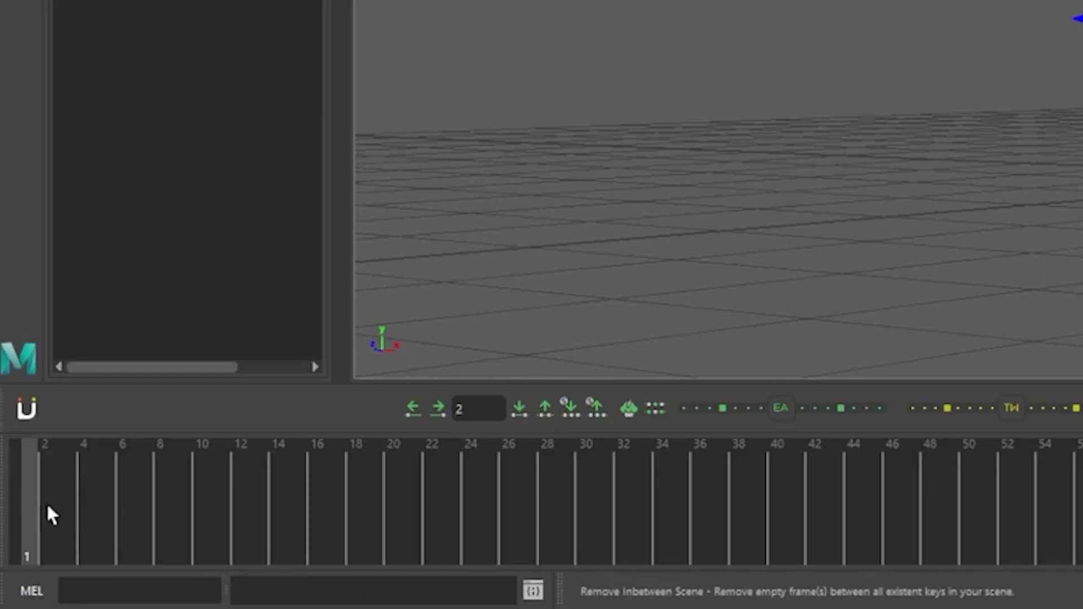
pyautogui.moveTo(383, 463); pyautogui.dragTo(396, 465)
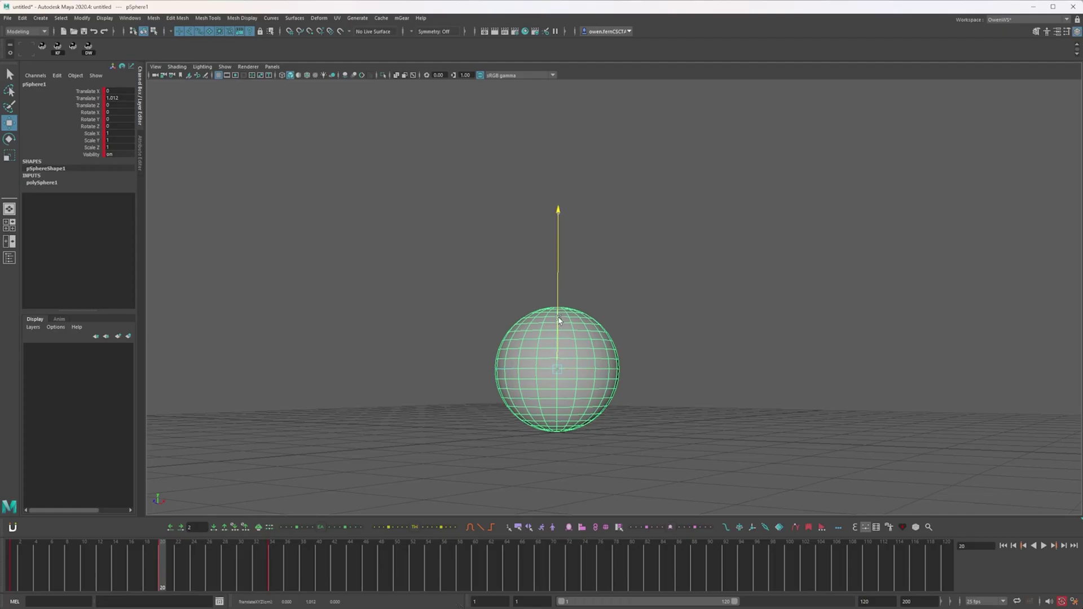
pyautogui.moveTo(558, 319); pyautogui.dragTo(559, 95)
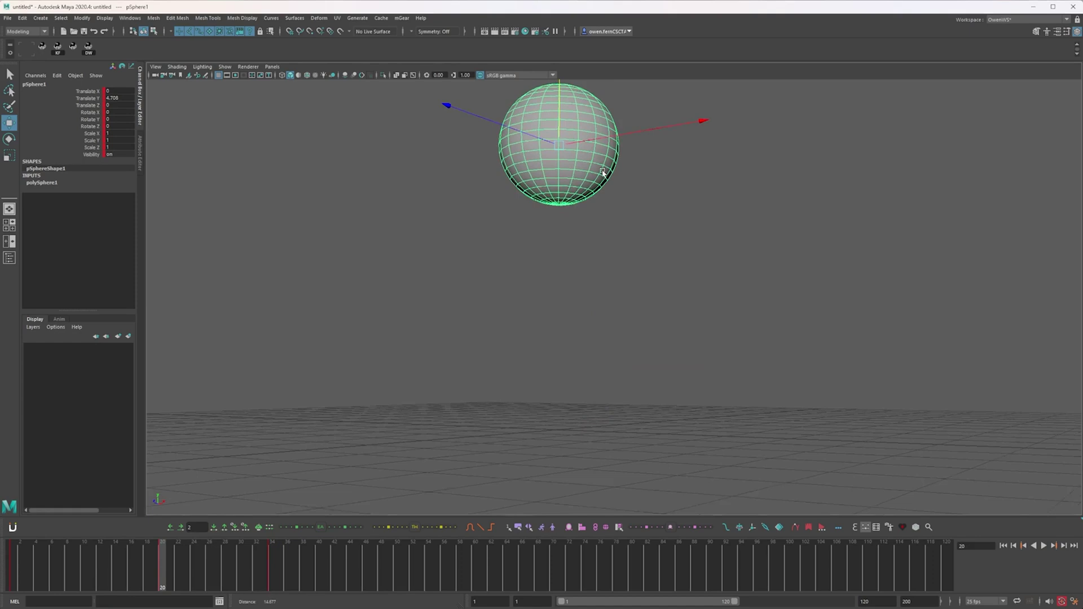
pyautogui.keyDown('alt'); pyautogui.moveTo(604, 173); pyautogui.dragTo(581, 198, button='right'); pyautogui.keyUp('alt')
pyautogui.keyDown('alt'); pyautogui.moveTo(580, 197); pyautogui.dragTo(594, 304, button='middle'); pyautogui.keyUp('alt')
pyautogui.moveTo(577, 215); pyautogui.dragTo(577, 213)
# In the Graph Editor, reshape the tangents of the first and last Translate Y keys into a bounce arc and cycle the curve beyond its ends.
pyautogui.hotkey('ctrl', 'g')
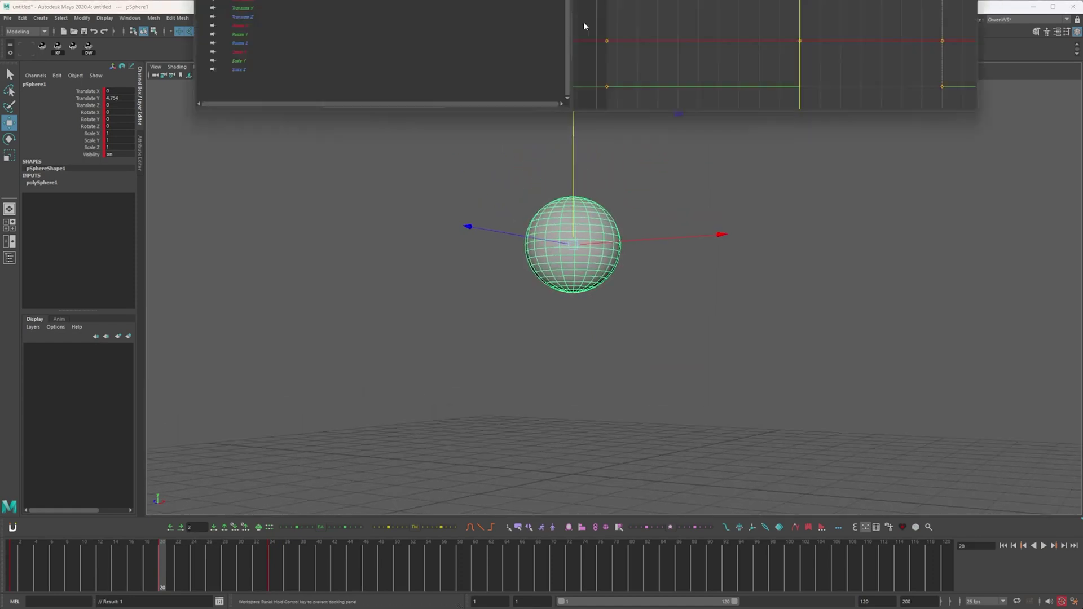
pyautogui.moveTo(606, 0); pyautogui.dragTo(609, 324)
pyautogui.moveTo(333, 477); pyautogui.dragTo(965, 505)
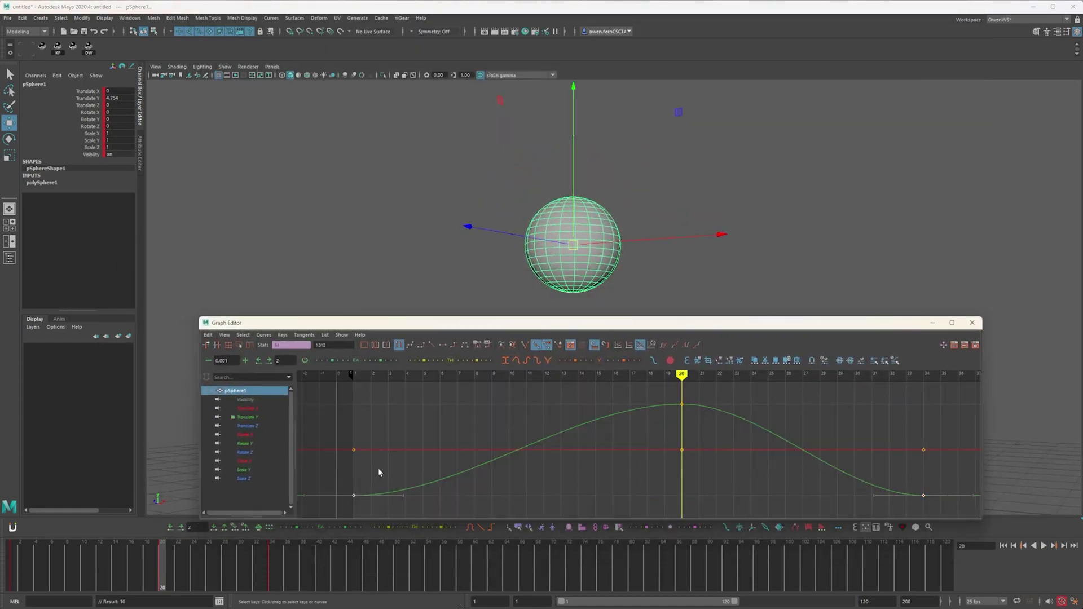
pyautogui.moveTo(398, 483); pyautogui.dragTo(391, 462)
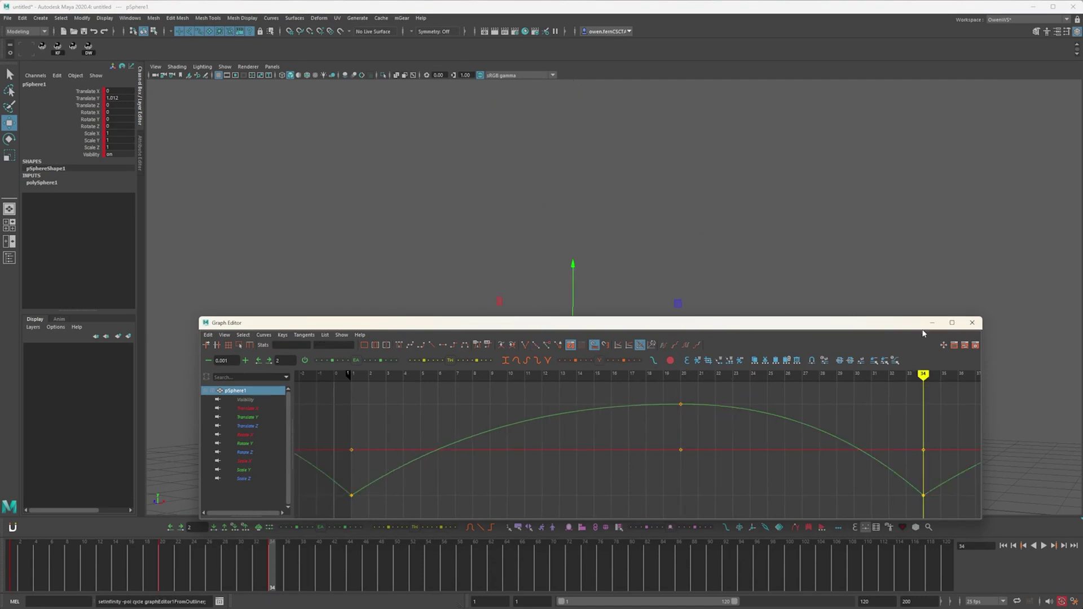
pyautogui.click(932, 322)
# Play back the sphere animation to examine the timing and spacing of its bounce.
pyautogui.hotkey('alt', 'v')
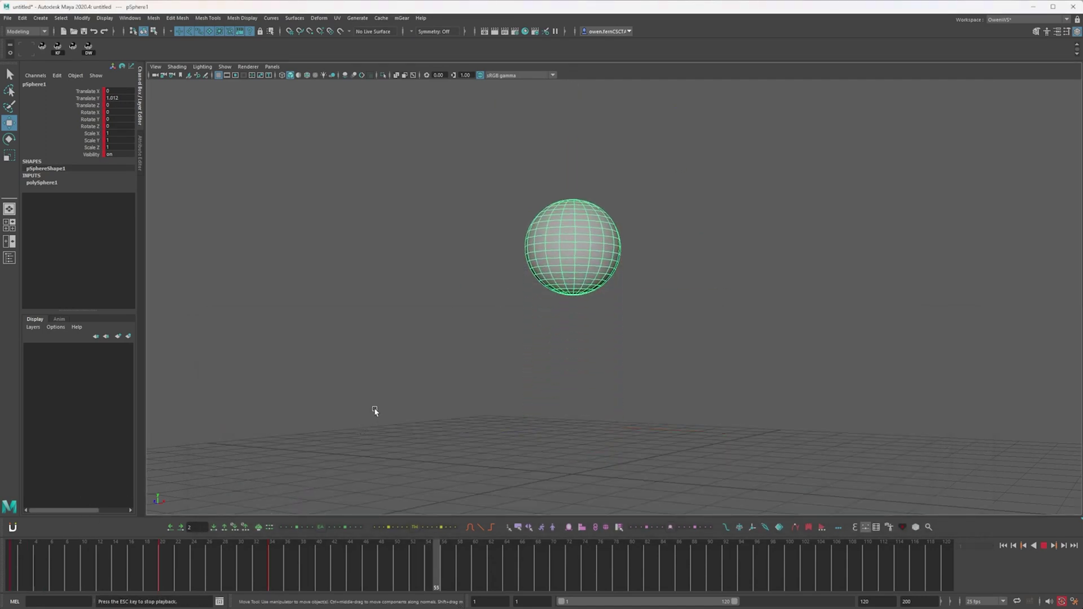
pyautogui.hotkey('alt', 'v')
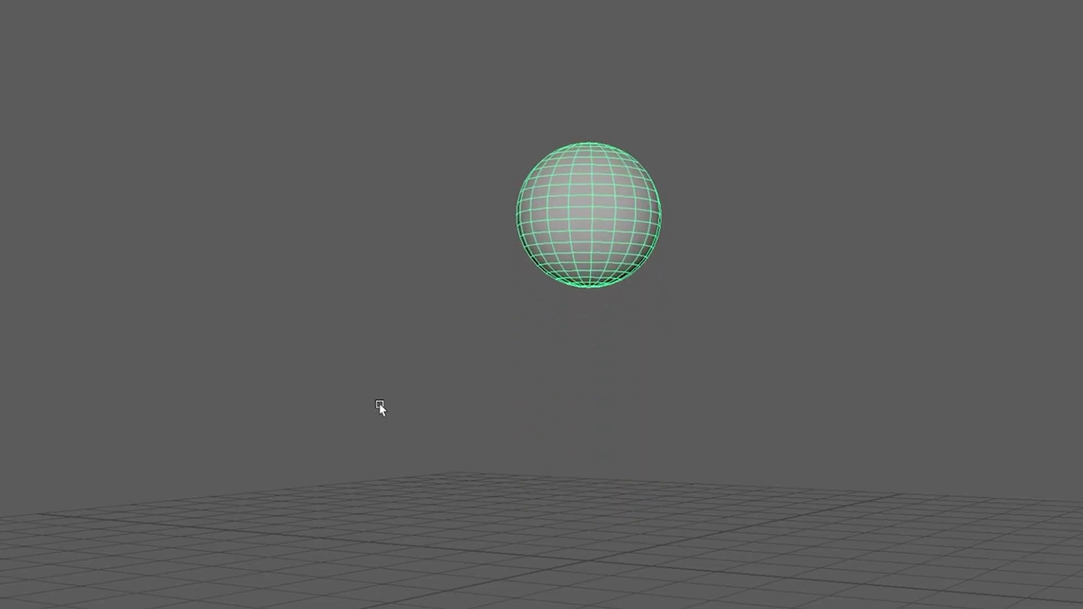
pyautogui.hotkey('alt', 'v')
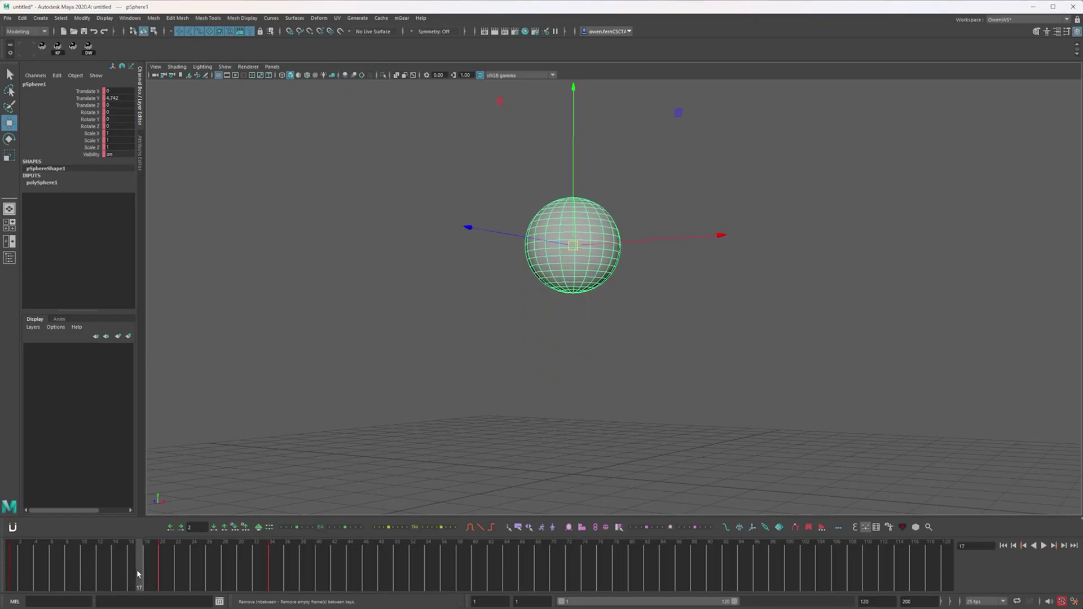
pyautogui.moveTo(654, 391); pyautogui.dragTo(706, 430)
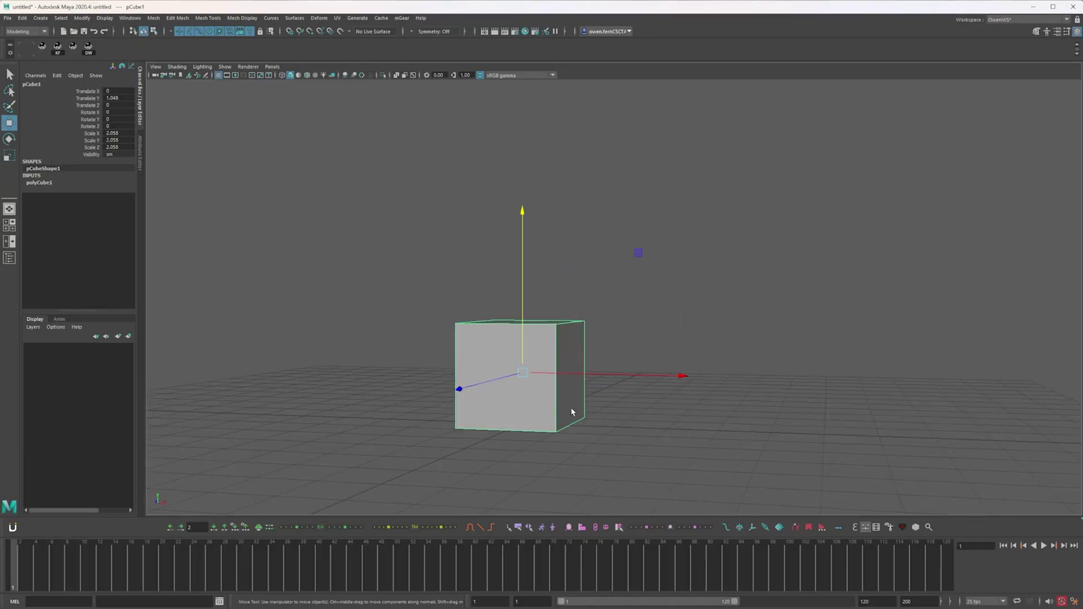
# Open the Animation settings in the preferences and choose the default tangent type for new keys.
pyautogui.click(1075, 602)
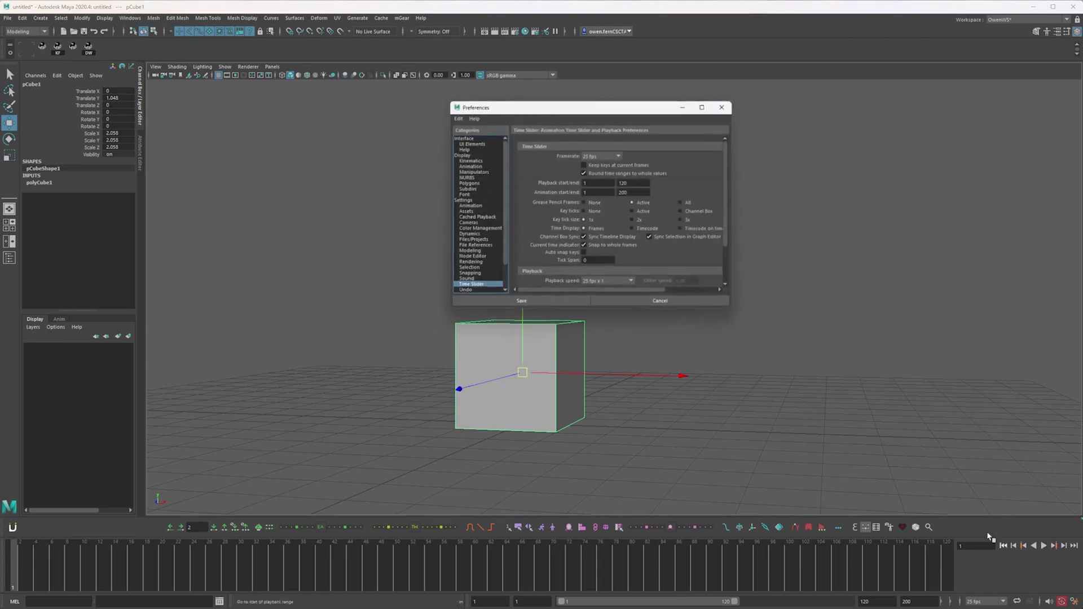
pyautogui.click(472, 207)
pyautogui.click(601, 273)
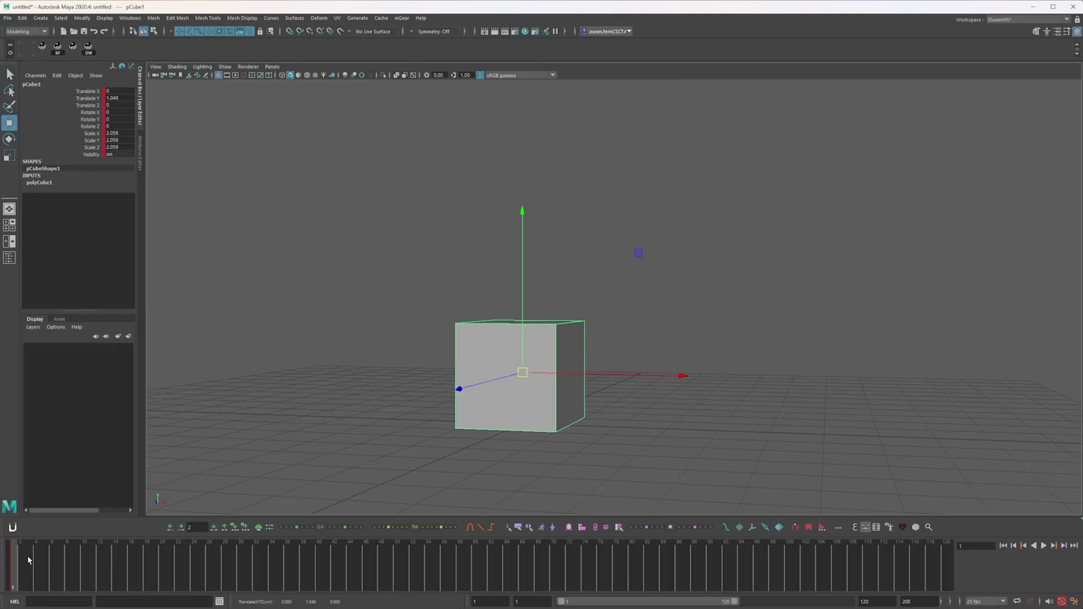
# Key the cube raised to Translate Y about 4.75 at frame 20 and back in its ground pose at frame 34.
pyautogui.moveTo(129, 561); pyautogui.dragTo(160, 562)
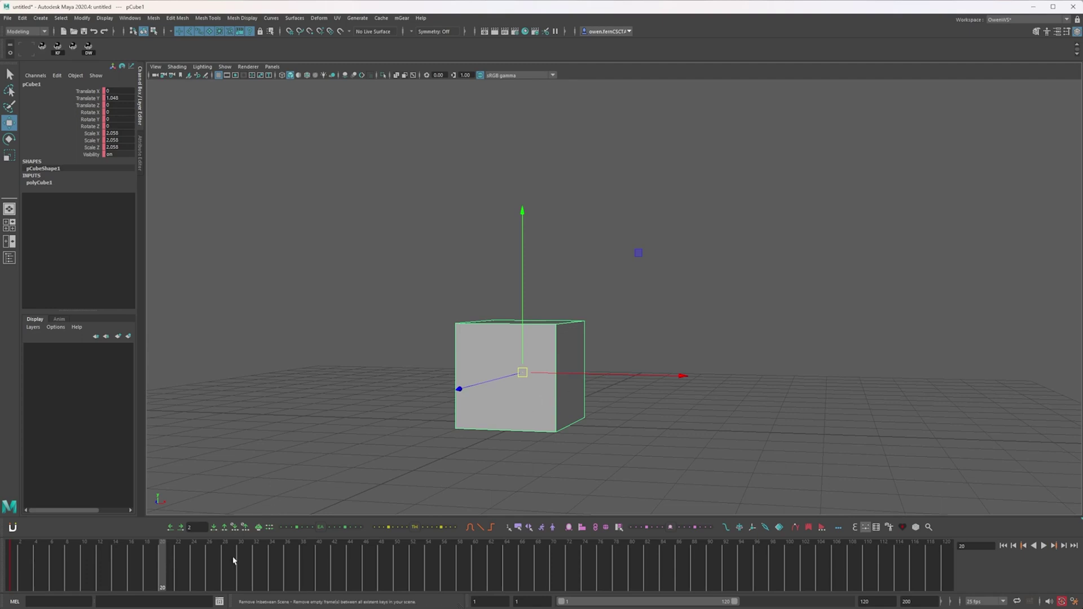
pyautogui.moveTo(527, 282); pyautogui.dragTo(517, 308)
pyautogui.moveTo(517, 307); pyautogui.dragTo(517, 317)
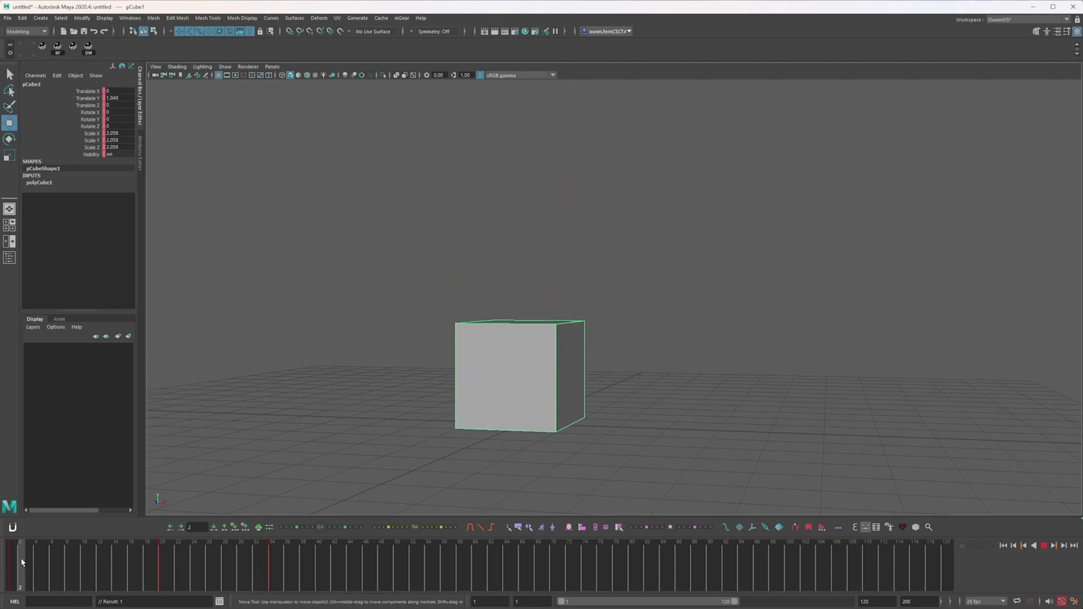
pyautogui.moveTo(36, 564); pyautogui.dragTo(23, 566)
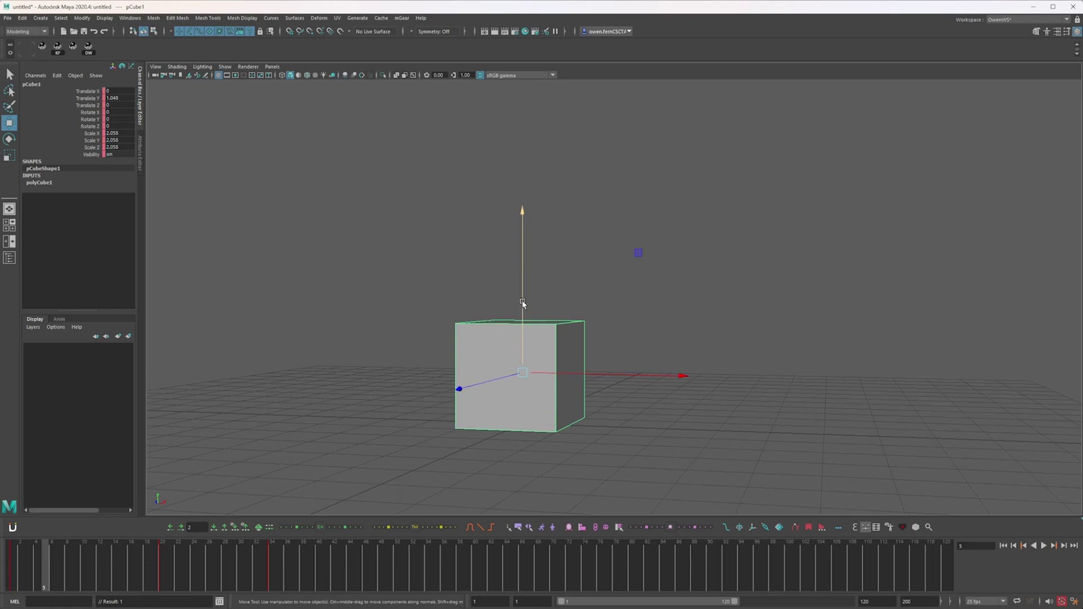
pyautogui.press('r')
pyautogui.moveTo(521, 320); pyautogui.dragTo(522, 321, button='right')
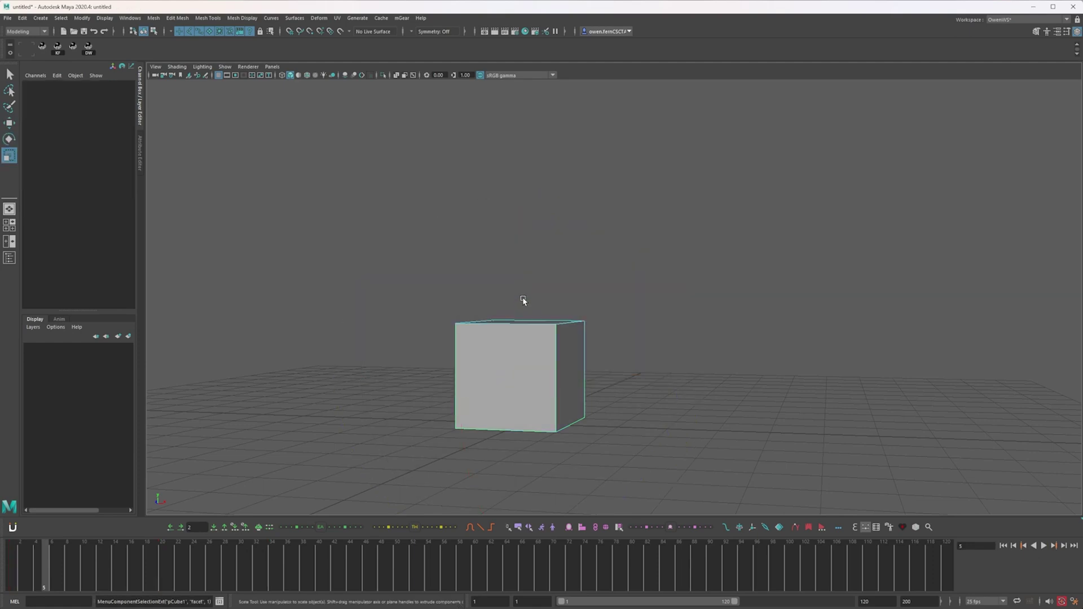
pyautogui.hotkey('ctrl', 'z')
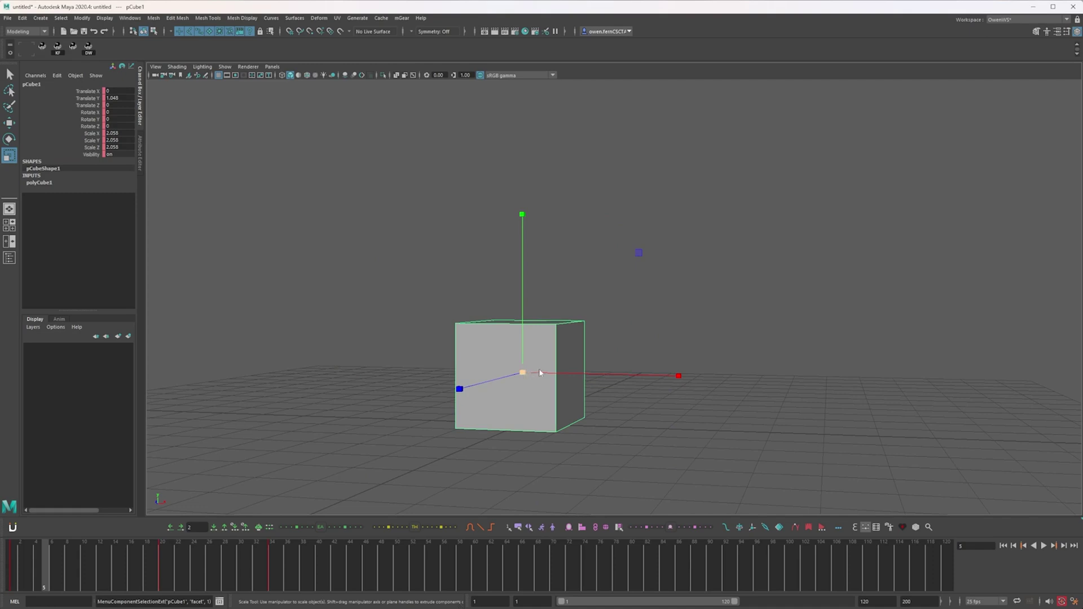
pyautogui.moveTo(539, 372); pyautogui.dragTo(537, 392, button='right')
# Squash the cube against the ground at frame 5, with Scale X and Z about 2.3 and Scale Y about 1.9.
pyautogui.moveTo(19, 547); pyautogui.dragTo(20, 547)
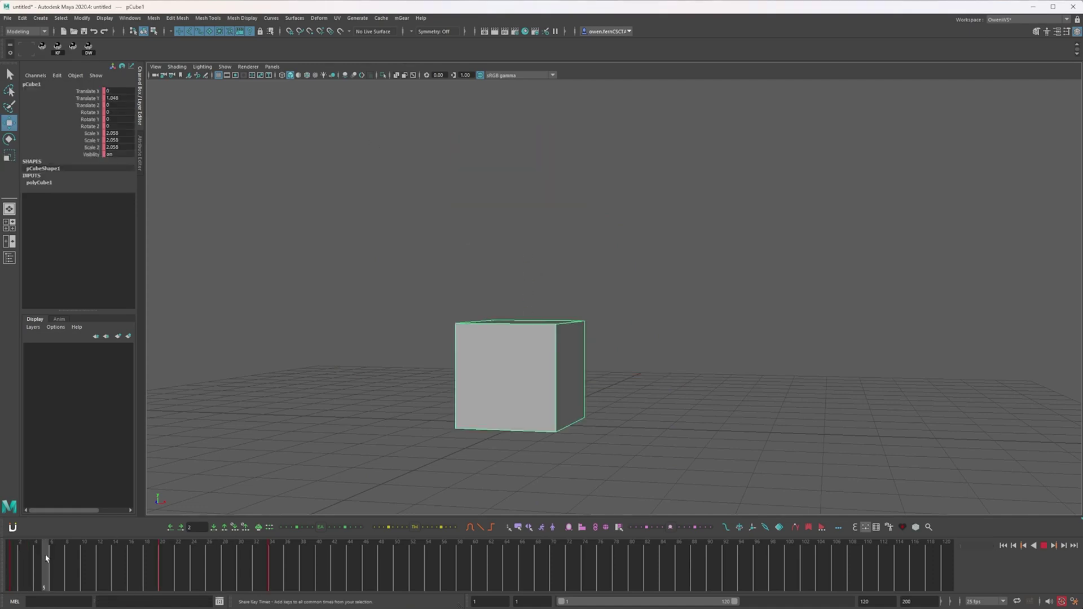
pyautogui.press('e')
pyautogui.press('r')
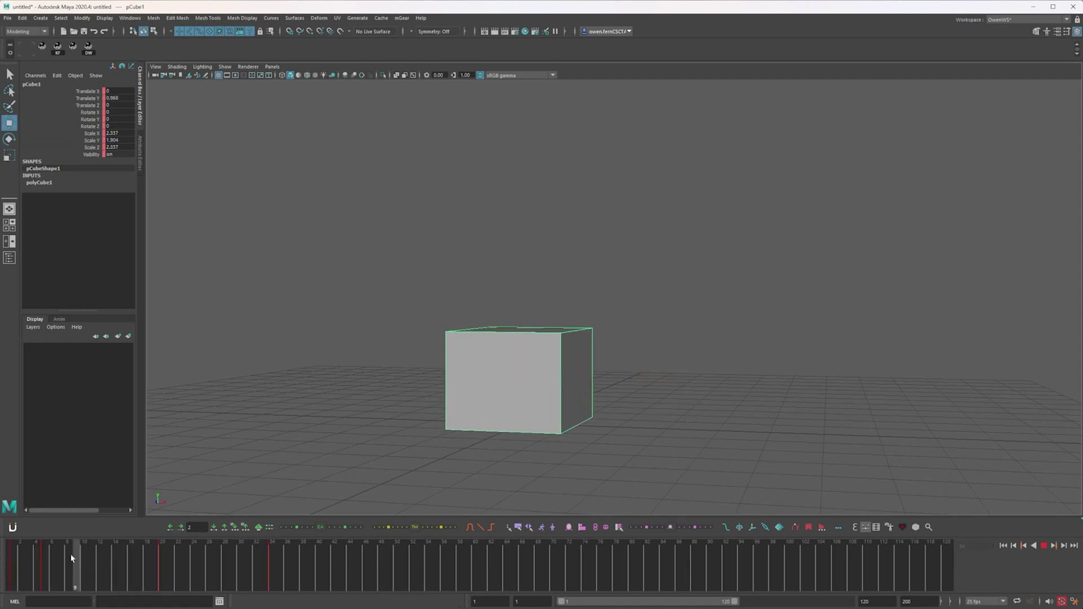
pyautogui.moveTo(135, 564); pyautogui.dragTo(20, 567)
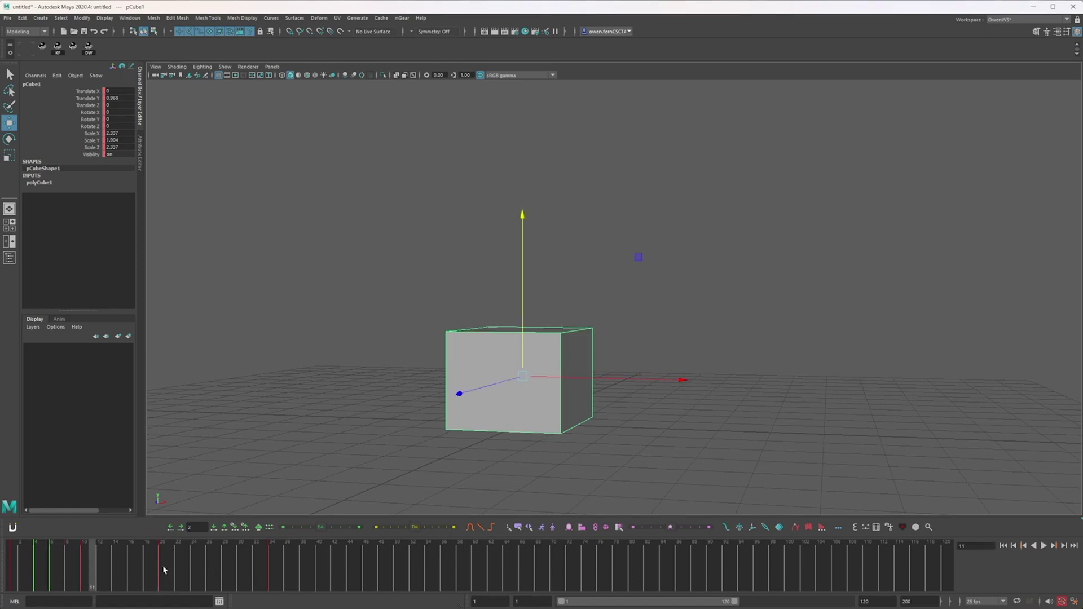
# Tween the cube toward the raised pose at frame 11 and stretch it to Scale X and Z about 1.85 and Scale Y about 2.76.
pyautogui.click(438, 528)
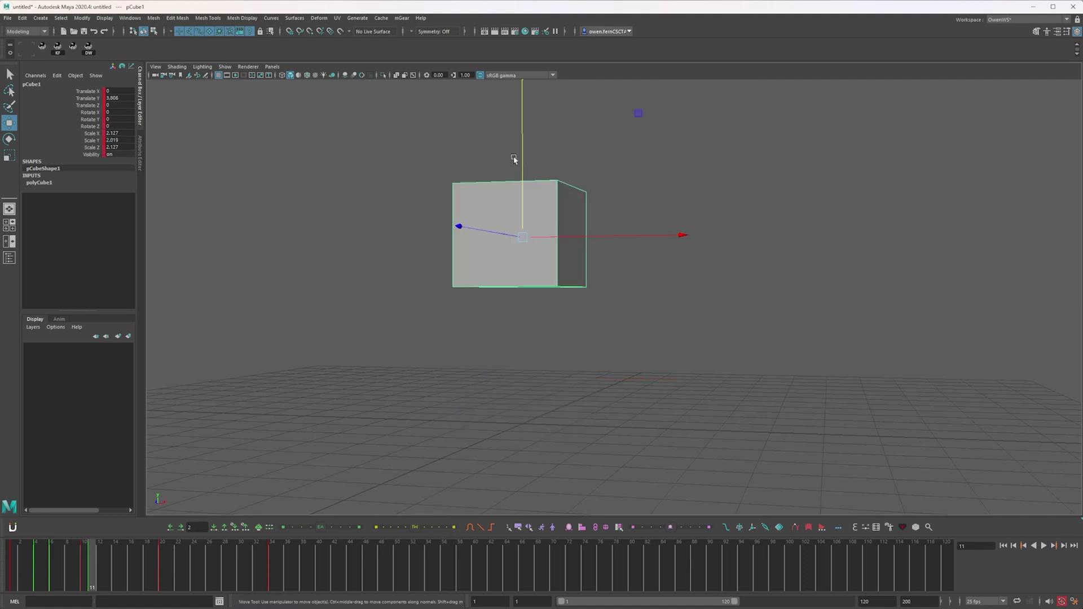
pyautogui.press('e')
pyautogui.press('r')
pyautogui.moveTo(523, 169); pyautogui.dragTo(524, 152)
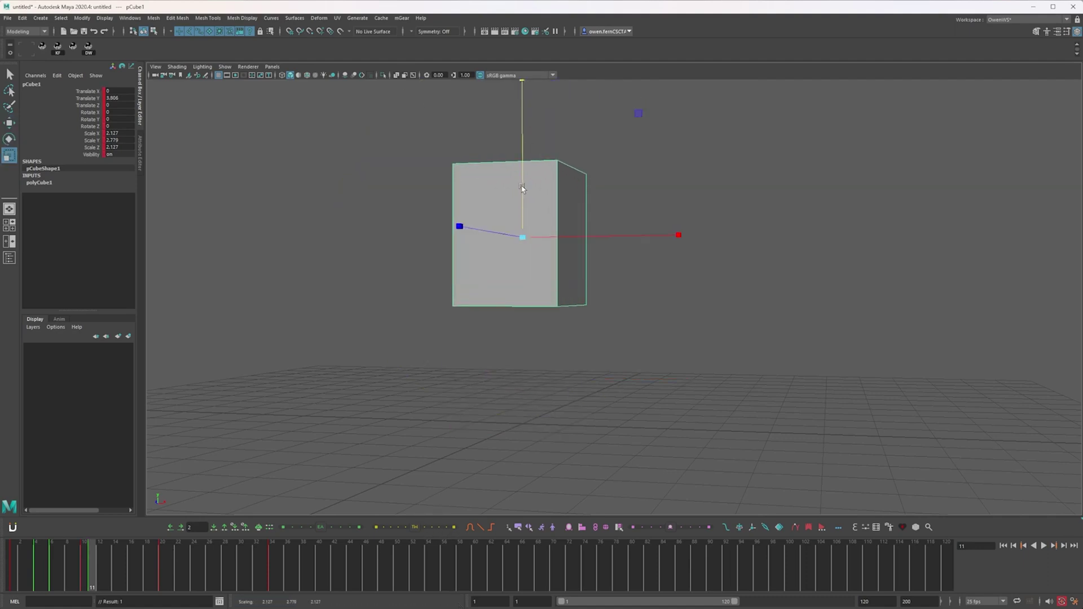
pyautogui.press('.')
pyautogui.moveTo(522, 238); pyautogui.dragTo(522, 206)
pyautogui.press(',')
pyautogui.press(',')
pyautogui.press('.')
pyautogui.press('.')
pyautogui.press(',')
pyautogui.moveTo(522, 237); pyautogui.dragTo(524, 250)
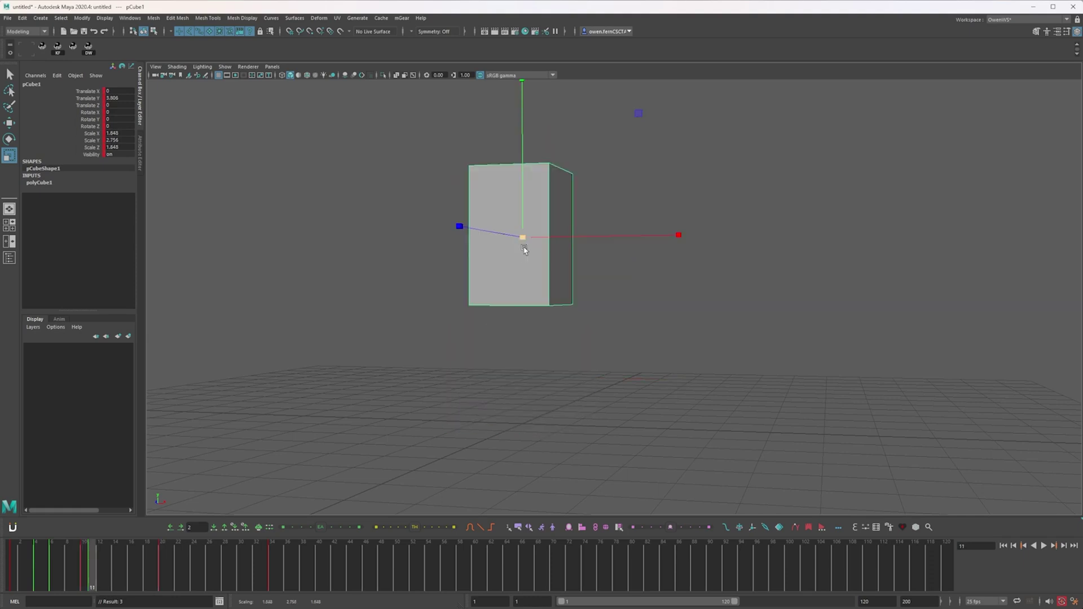
# Lower the frame 11 pose to Translate Y 2.812 and stretch it to Scale X and Z about 1.53 and Scale Y about 3.17.
pyautogui.press('w')
pyautogui.hotkey('alt', ',')
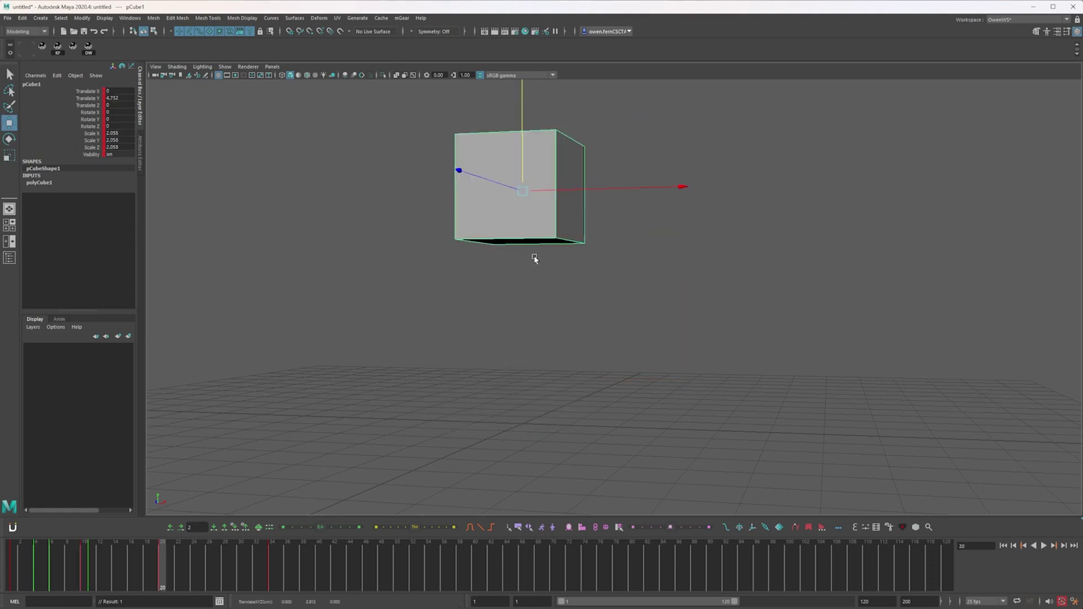
pyautogui.press('e')
pyautogui.press('r')
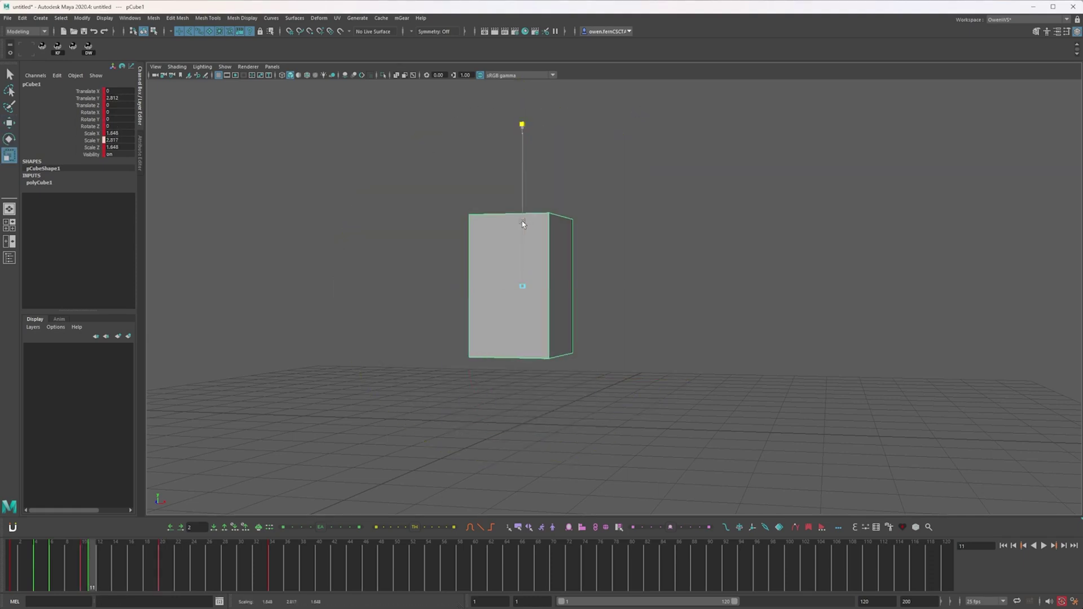
pyautogui.press('.')
pyautogui.moveTo(525, 291); pyautogui.dragTo(519, 288)
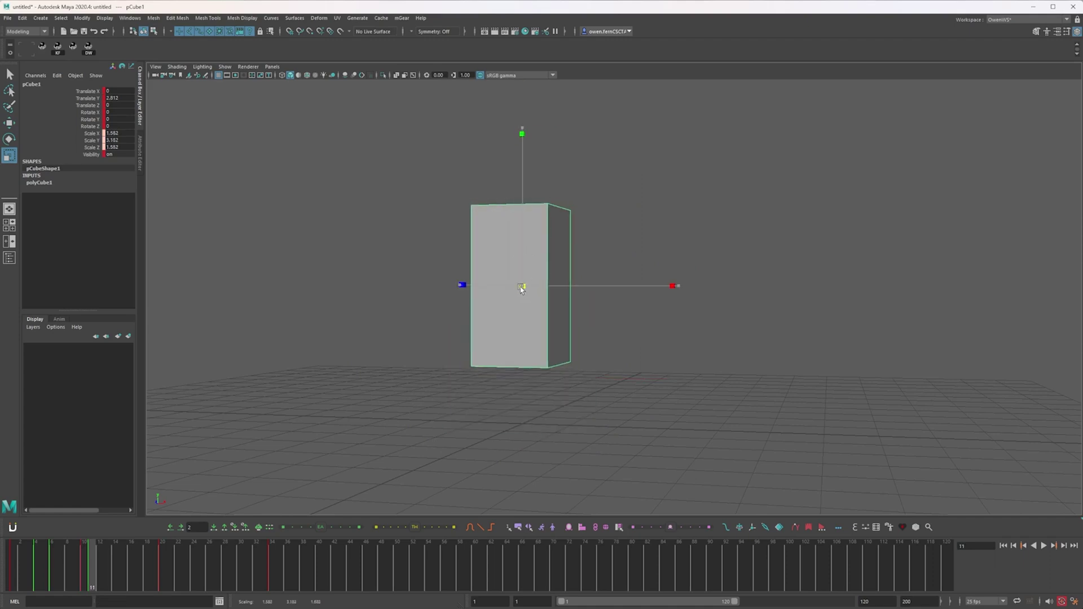
pyautogui.press('.')
pyautogui.press('.')
pyautogui.press('.')
# Add an in-between at frame 12 with Translate Y about 4.29, Scale X and Z 1.992, and Scale Y 2.199.
pyautogui.click(96, 558)
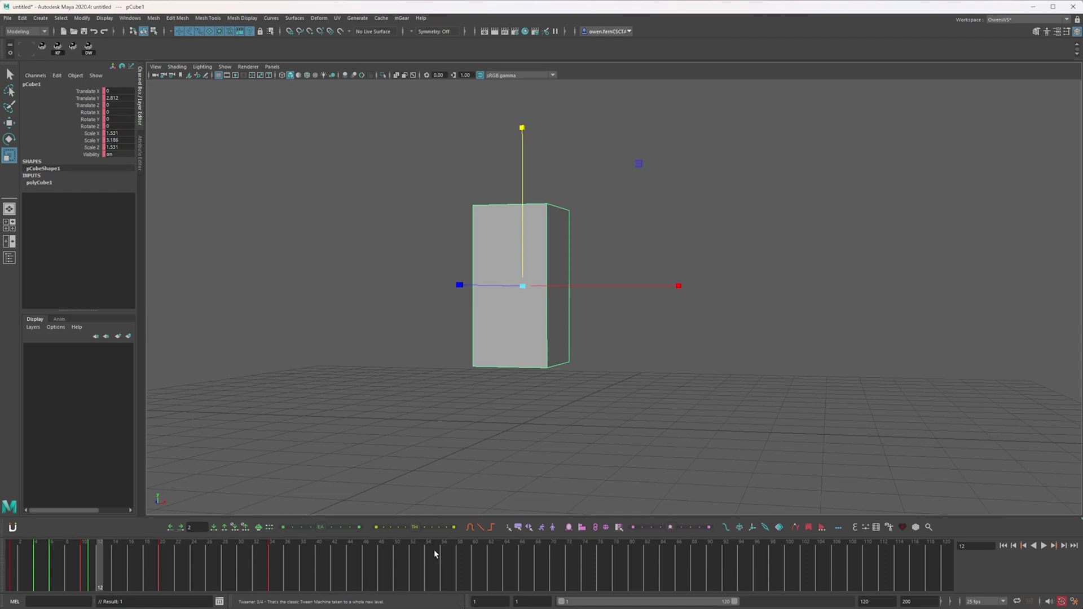
pyautogui.click(432, 528)
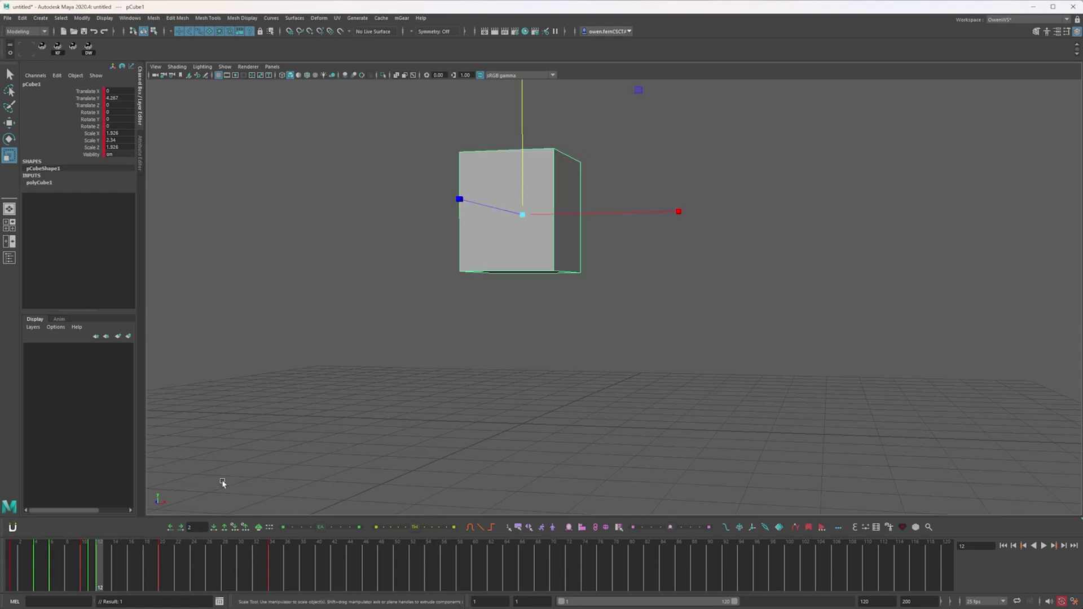
pyautogui.moveTo(523, 179); pyautogui.dragTo(521, 202)
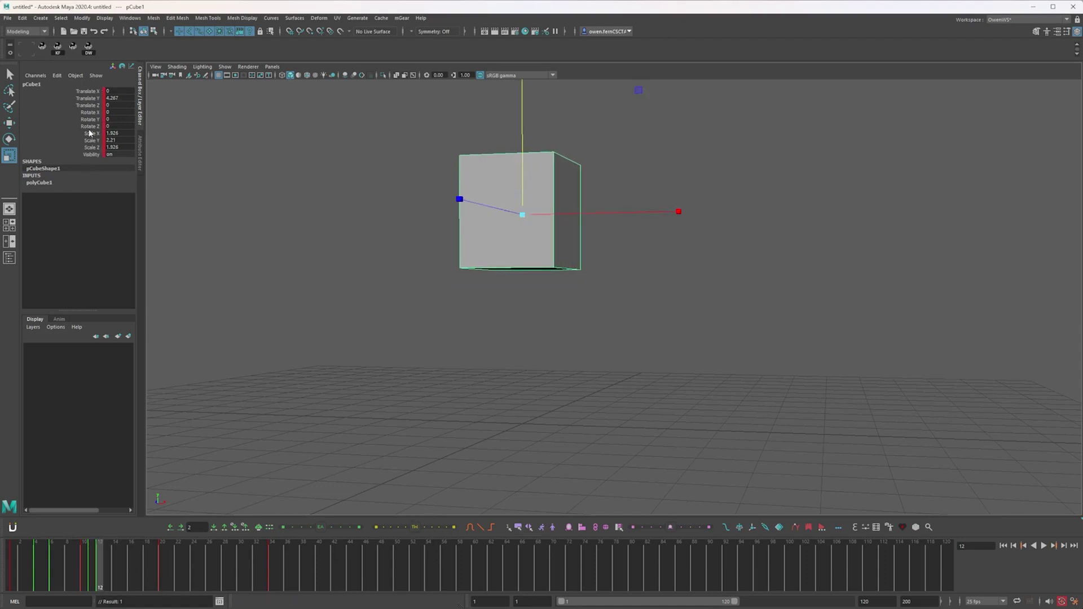
pyautogui.moveTo(90, 133); pyautogui.dragTo(92, 156)
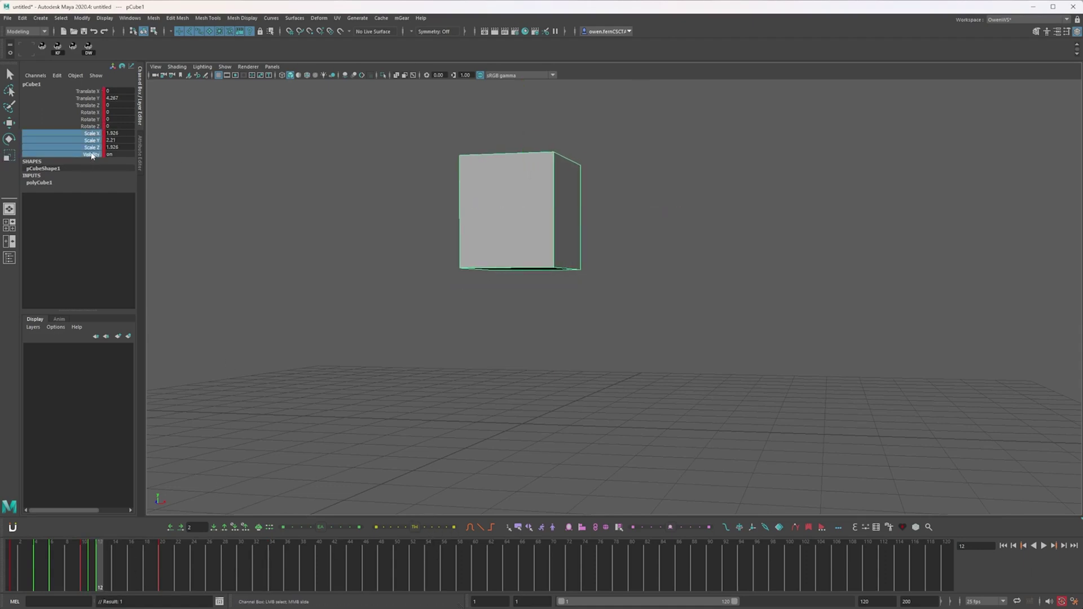
pyautogui.click(442, 528)
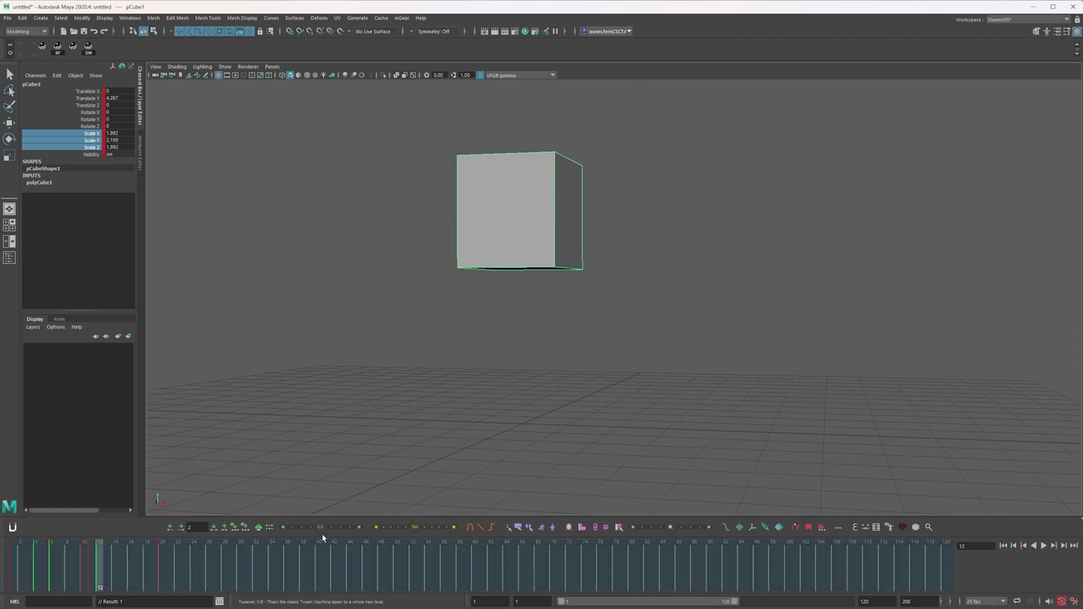
# Add in-between keys at frames 14, 16 and 18 to ease the cube into its raised pose.
pyautogui.moveTo(87, 563)
pyautogui.mouseDown()
pyautogui.moveTo(139, 565)
pyautogui.moveTo(100, 552)
pyautogui.moveTo(159, 538)
pyautogui.moveTo(113, 554)
pyautogui.mouseUp()
pyautogui.press('r')
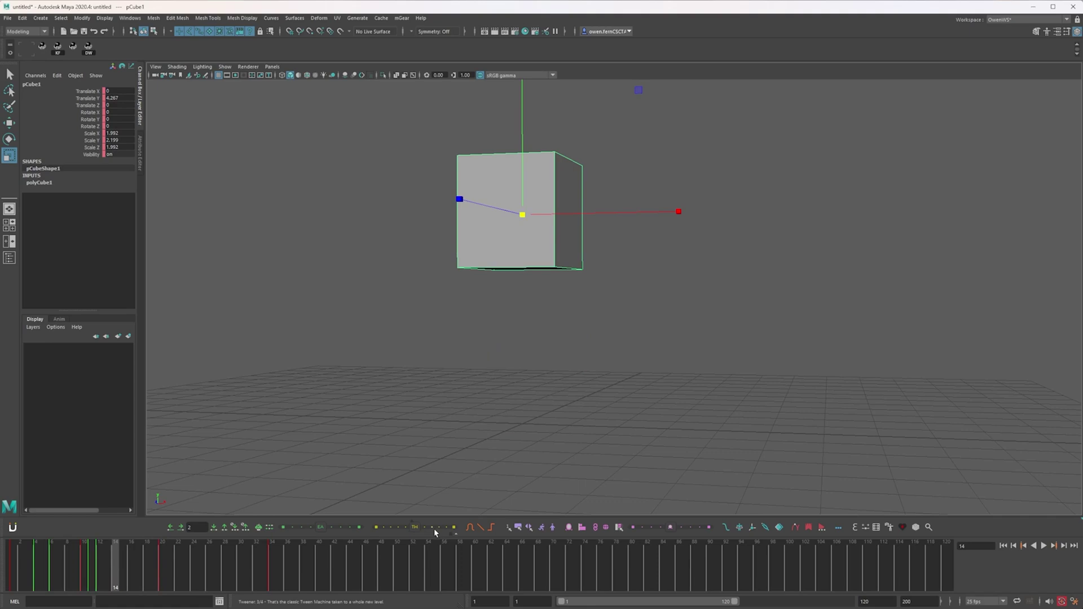
pyautogui.click(435, 530)
# Scrub the cube's jump timing and move the raised-pose key from frame 20 to frame 22.
pyautogui.click(21, 567)
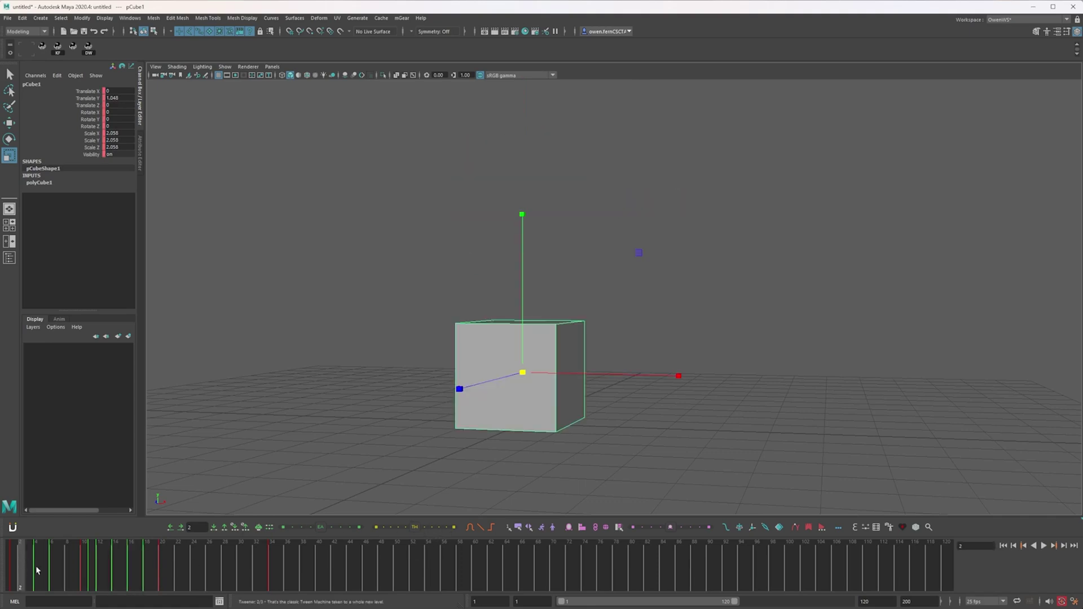
pyautogui.click(13, 561)
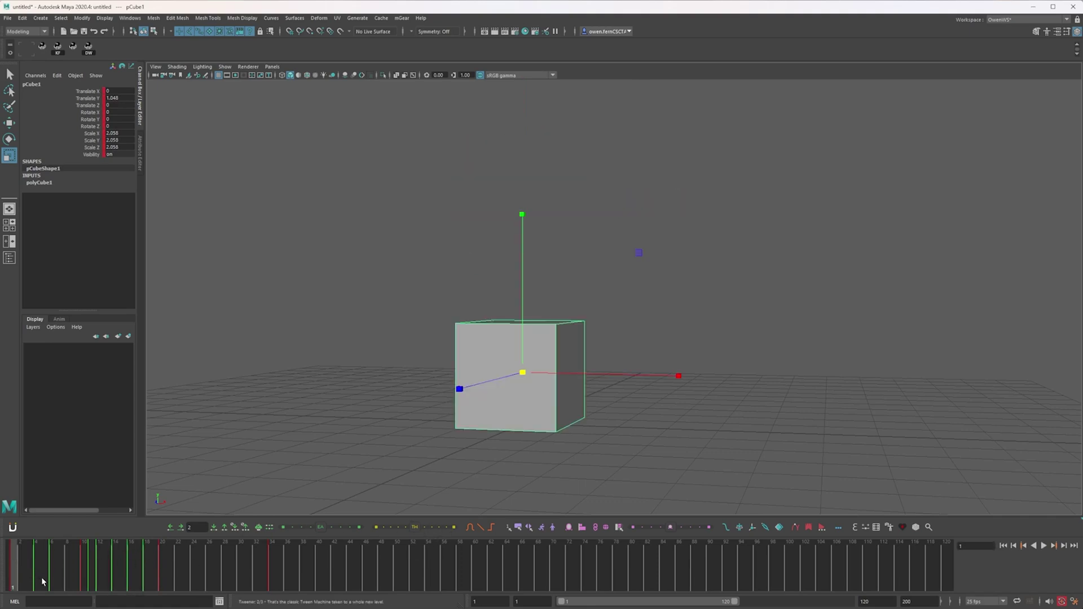
pyautogui.moveTo(42, 581); pyautogui.dragTo(48, 577)
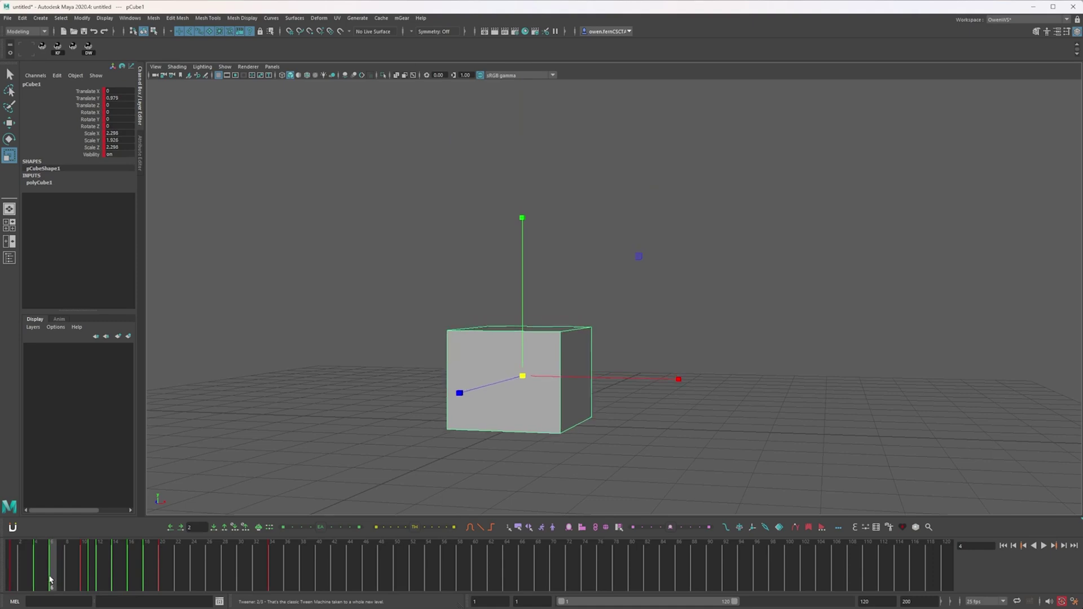
pyautogui.press(',')
pyautogui.moveTo(51, 581); pyautogui.dragTo(177, 568)
pyautogui.keyDown('shift'); pyautogui.click(163, 579); pyautogui.keyUp('shift')
# Add in-between keys at frame 26 with Translate Y about 4.47 and at frame 28 with Translate Y about 3.33.
pyautogui.moveTo(106, 565); pyautogui.dragTo(209, 553)
pyautogui.click(383, 527)
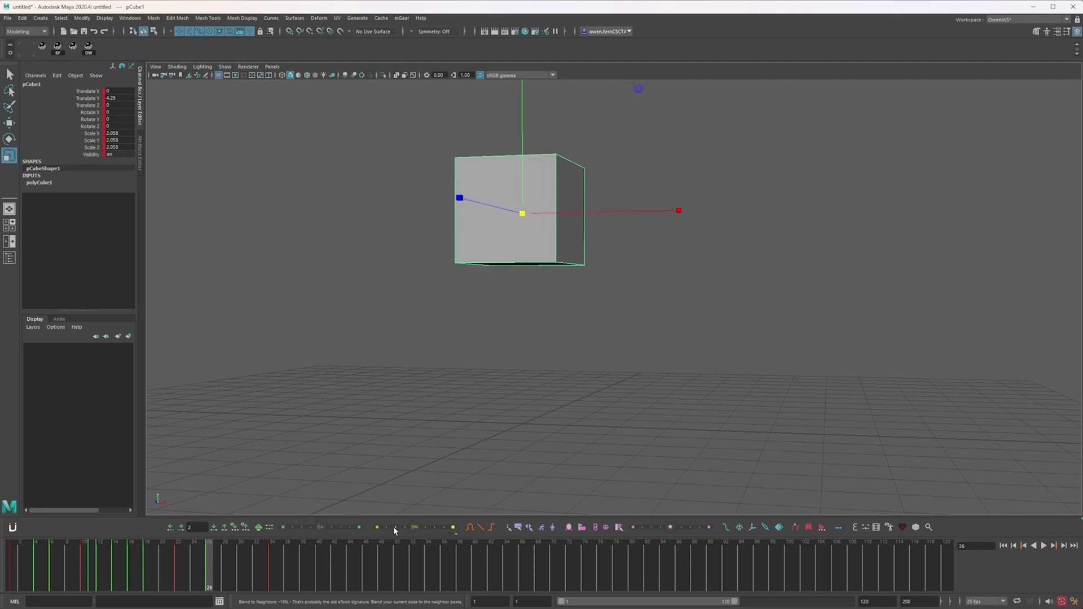
pyautogui.click(394, 528)
pyautogui.click(394, 528)
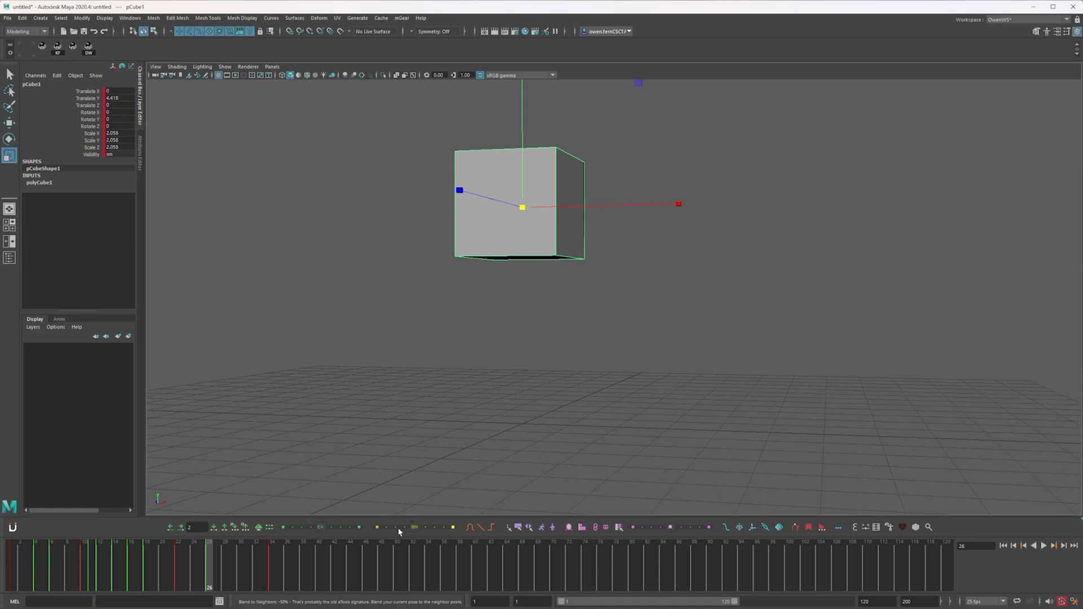
pyautogui.click(395, 528)
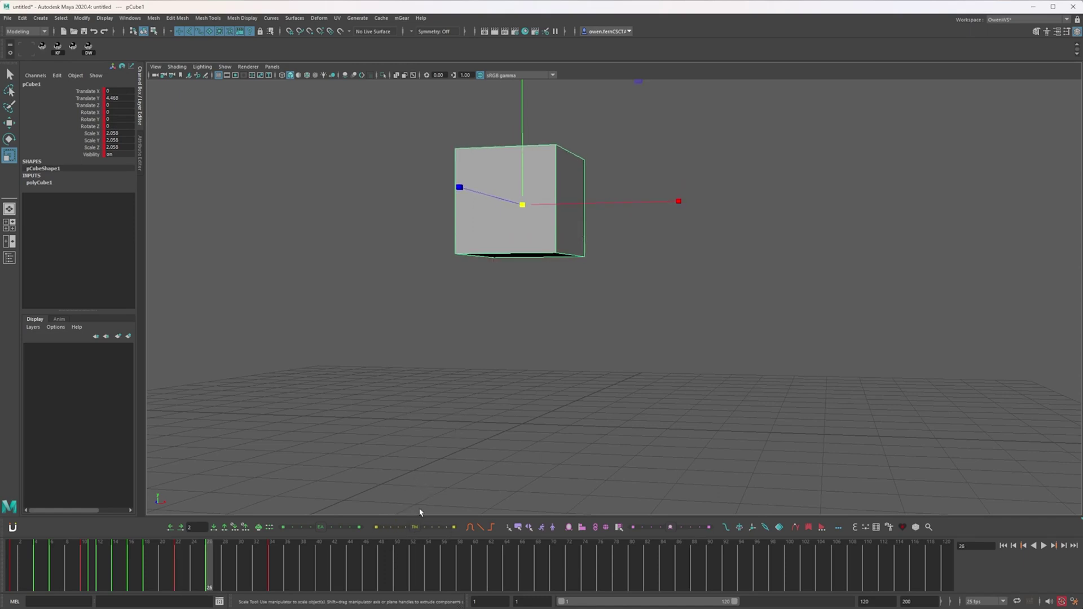
pyautogui.press('s')
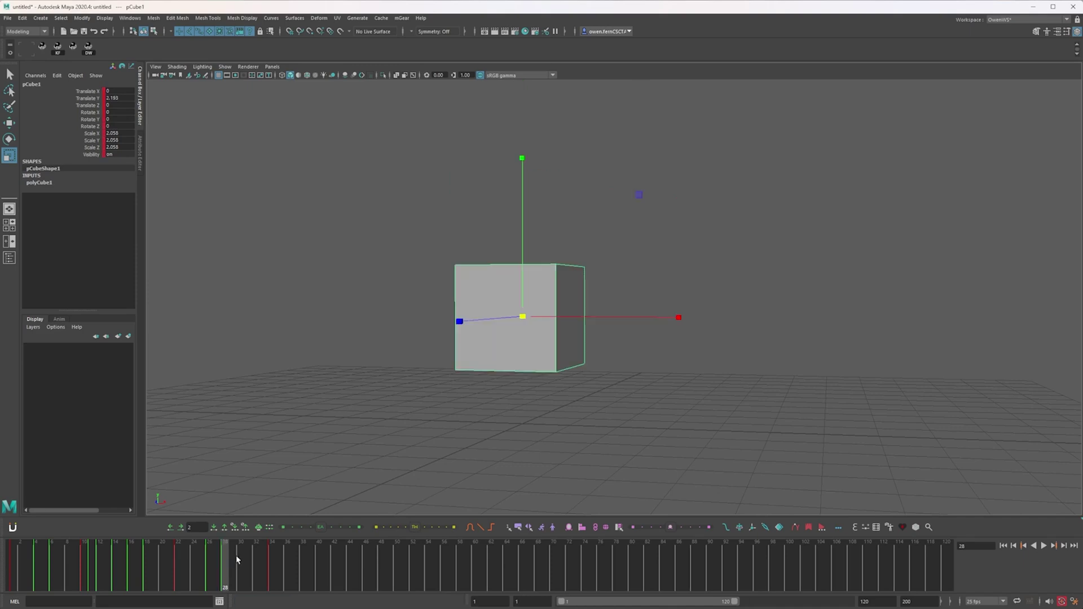
pyautogui.hotkey('ctrl', 'z')
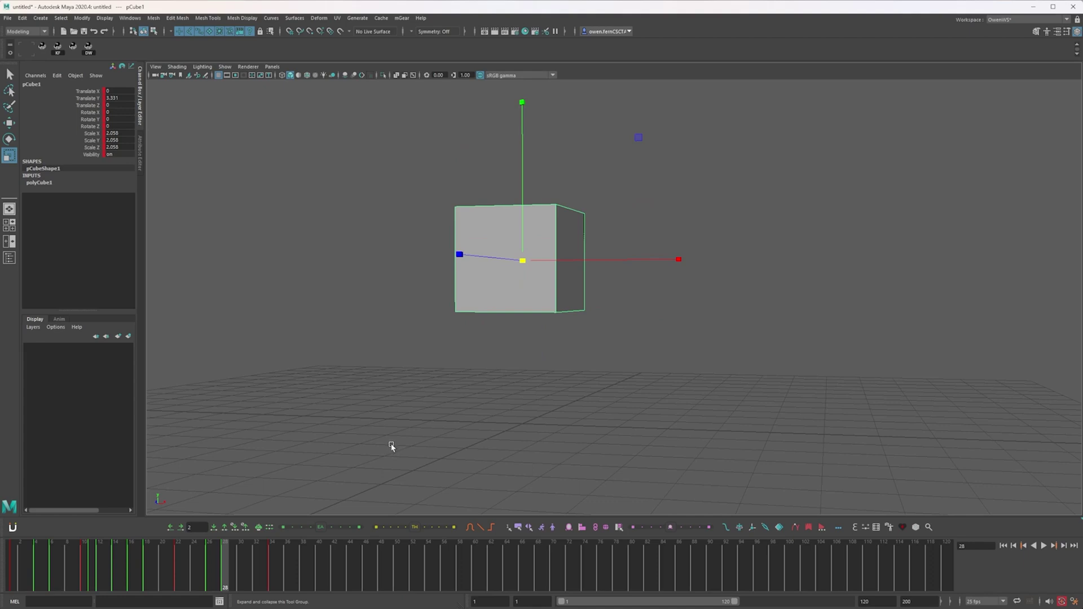
# Step through the cube's keys between frames 12 and 28 to examine the timing of the rise and fall.
pyautogui.press('.')
pyautogui.press('.')
pyautogui.press('.')
pyautogui.press('.')
pyautogui.press('.')
pyautogui.press('.')
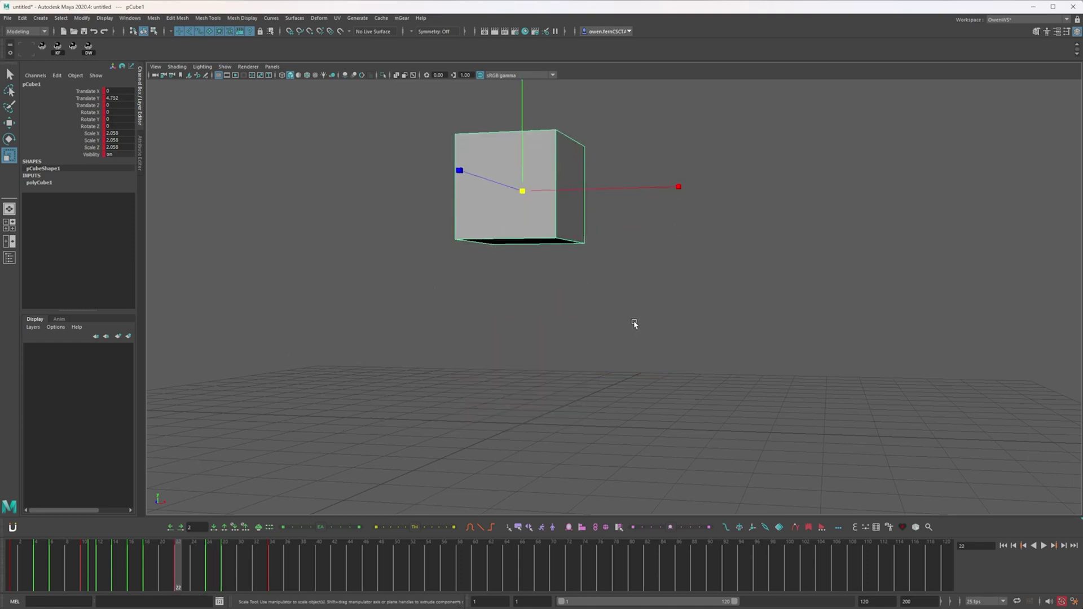
pyautogui.press(',')
pyautogui.press(',')
pyautogui.press(',')
pyautogui.press(',')
pyautogui.press(',')
pyautogui.press(',')
pyautogui.press(',')
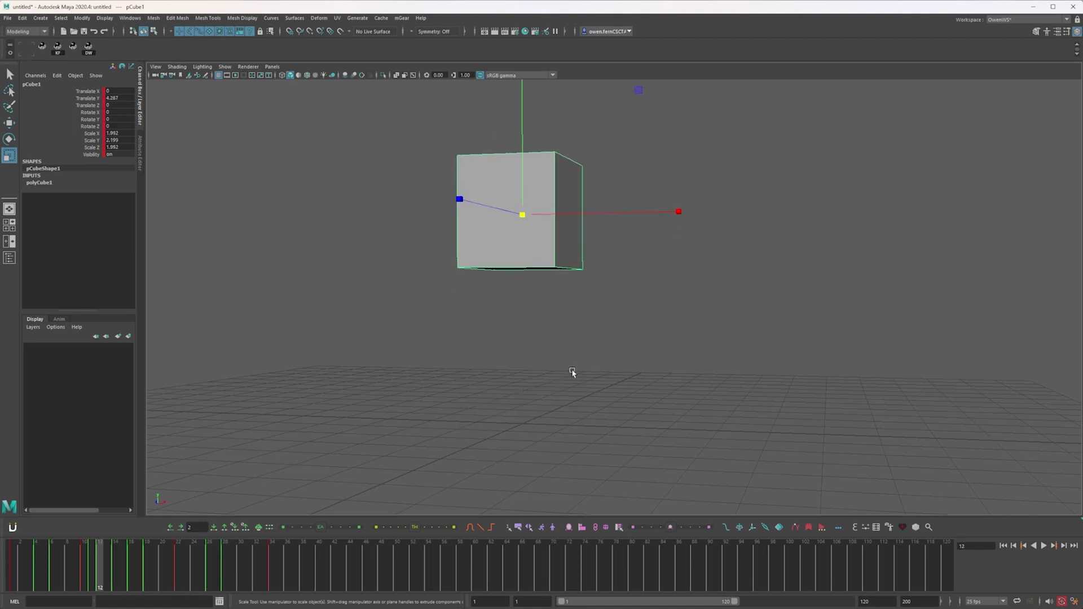
pyautogui.press('.')
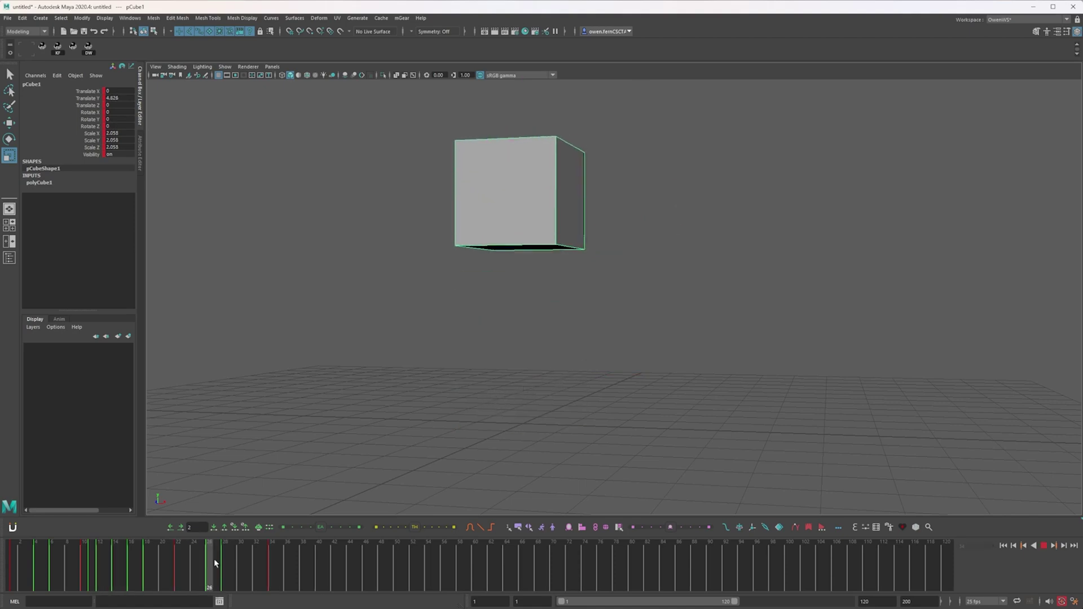
# Re-blend the in-between at frame 28 and key the falling cube at frame 30 with Translate Y about 3.1.
pyautogui.moveTo(214, 560)
pyautogui.mouseDown()
pyautogui.moveTo(261, 548)
pyautogui.moveTo(208, 560)
pyautogui.moveTo(224, 553)
pyautogui.mouseUp()
pyautogui.moveTo(320, 527); pyautogui.dragTo(294, 528)
pyautogui.moveTo(216, 563); pyautogui.dragTo(241, 543)
pyautogui.press('s')
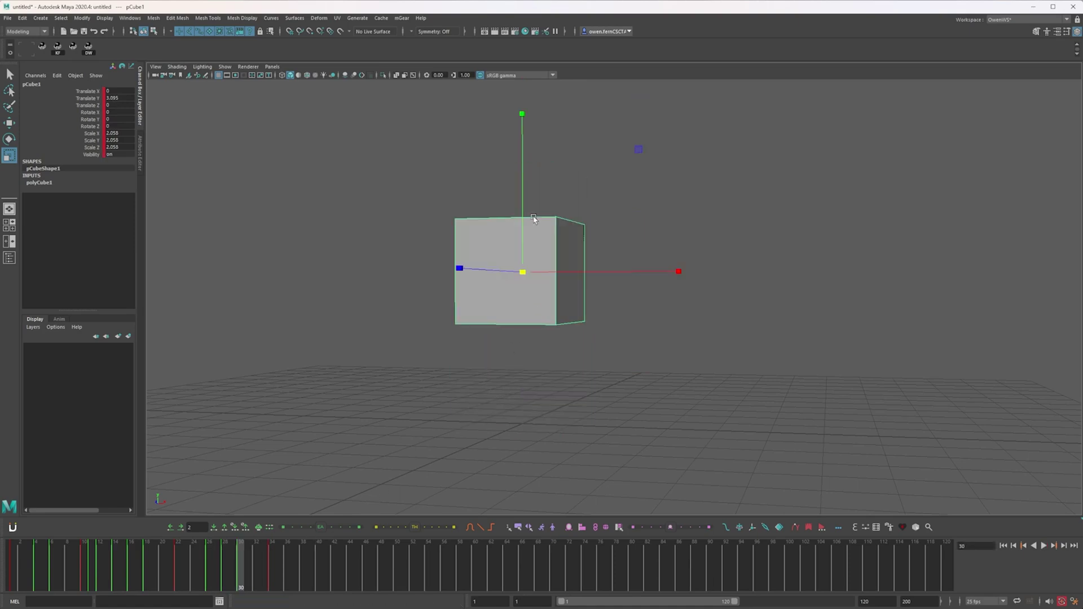
# Stretch the falling cube at frame 30 to Scale X and Z about 1.84 and Scale Y about 3.66.
pyautogui.press('e')
pyautogui.press('r')
pyautogui.moveTo(523, 217); pyautogui.dragTo(522, 200)
pyautogui.moveTo(522, 201); pyautogui.dragTo(522, 151, button='middle')
pyautogui.keyDown('ctrl'); pyautogui.moveTo(522, 164); pyautogui.dragTo(522, 198, button='middle'); pyautogui.keyUp('ctrl')
pyautogui.moveTo(523, 212); pyautogui.dragTo(523, 168, button='middle')
pyautogui.press('s')
# Step back and forth between the keys around frames 26 to 34 to examine how the stretched fall pose reads.
pyautogui.press(',')
pyautogui.press(',')
pyautogui.press('.')
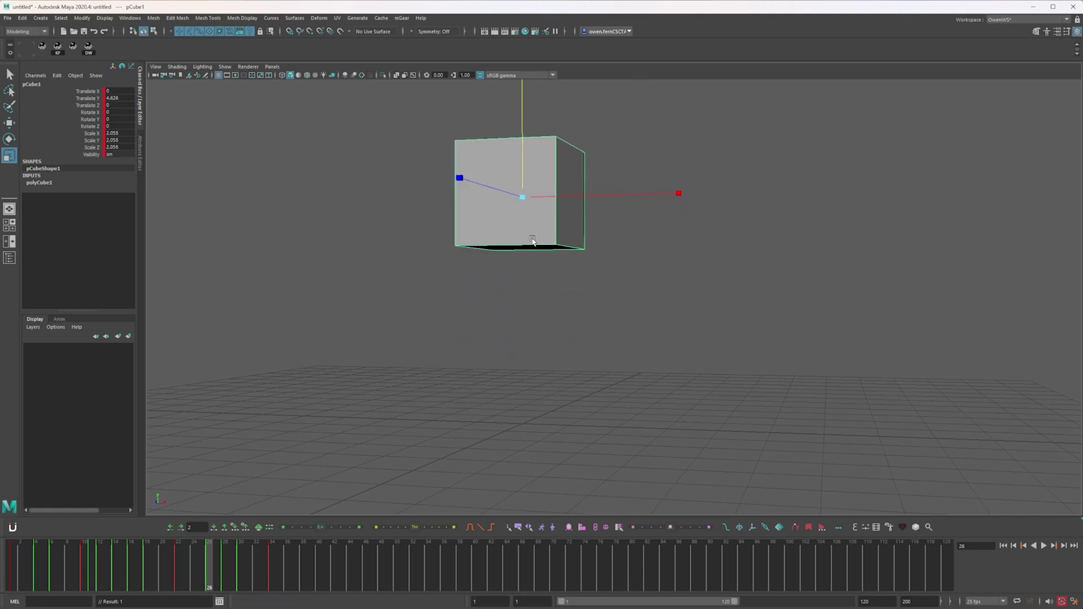
pyautogui.press('.')
pyautogui.press(',')
pyautogui.press(',')
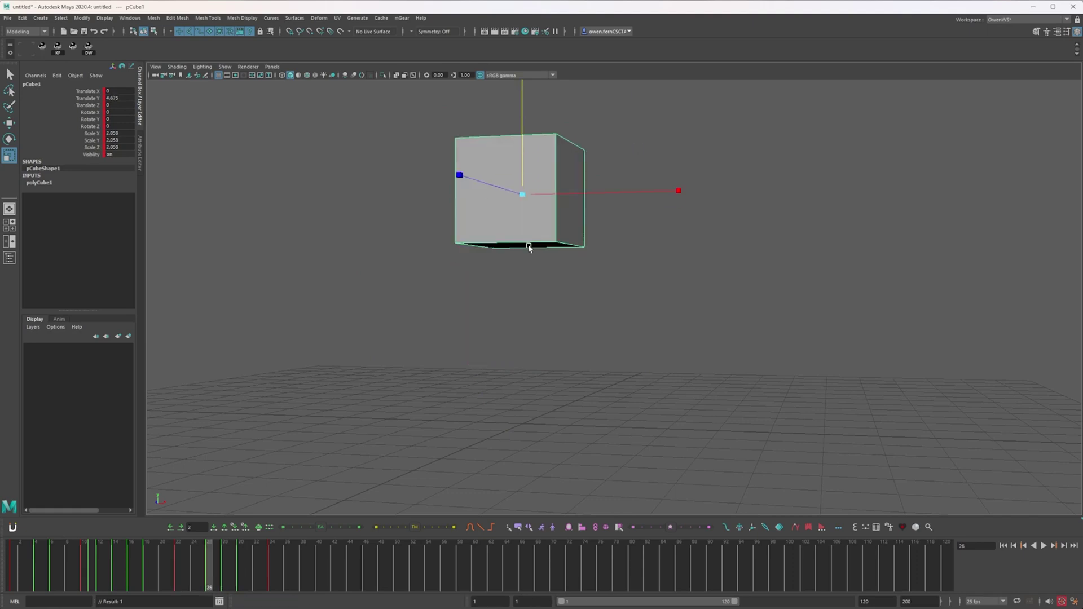
pyautogui.press('.')
pyautogui.press('.')
pyautogui.press(',')
pyautogui.press(',')
pyautogui.press('.')
pyautogui.press('.')
pyautogui.press('.')
pyautogui.press(',')
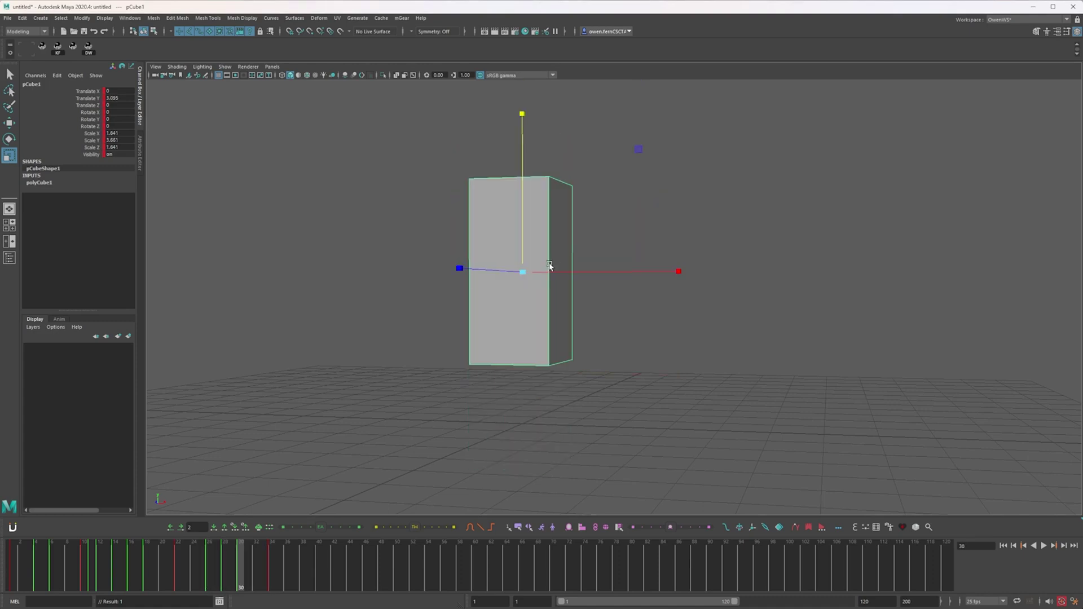
pyautogui.press('.')
pyautogui.press(',')
# Try setting the cube's Scale X, Y and Z to 1 at frame 34.
pyautogui.press('.')
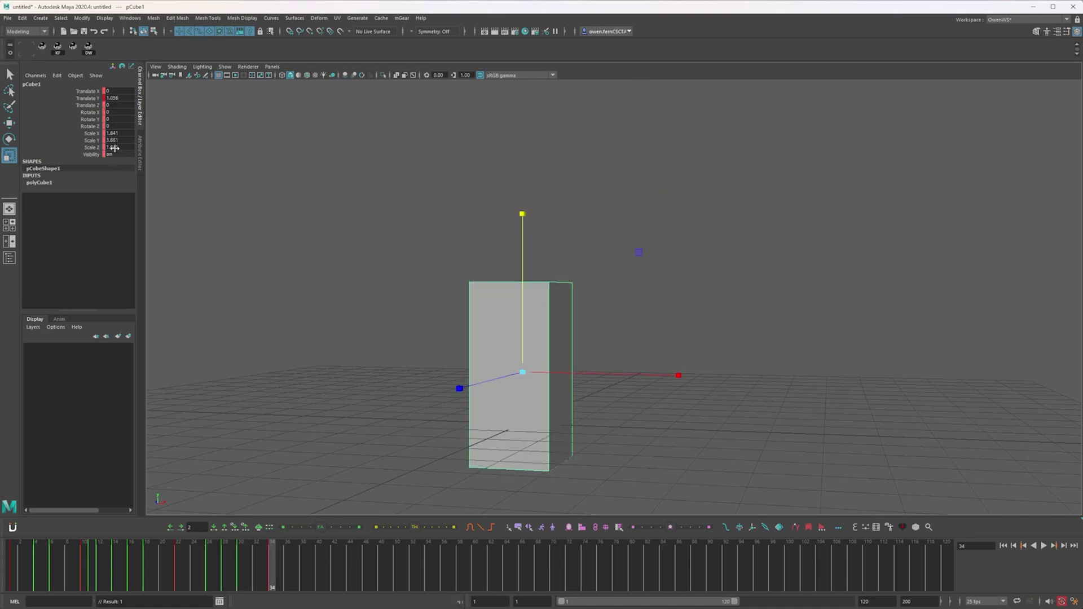
pyautogui.moveTo(115, 147)
pyautogui.mouseDown()
pyautogui.moveTo(115, 122)
pyautogui.moveTo(115, 135)
pyautogui.mouseUp()
pyautogui.write('1')
pyautogui.press('Return')
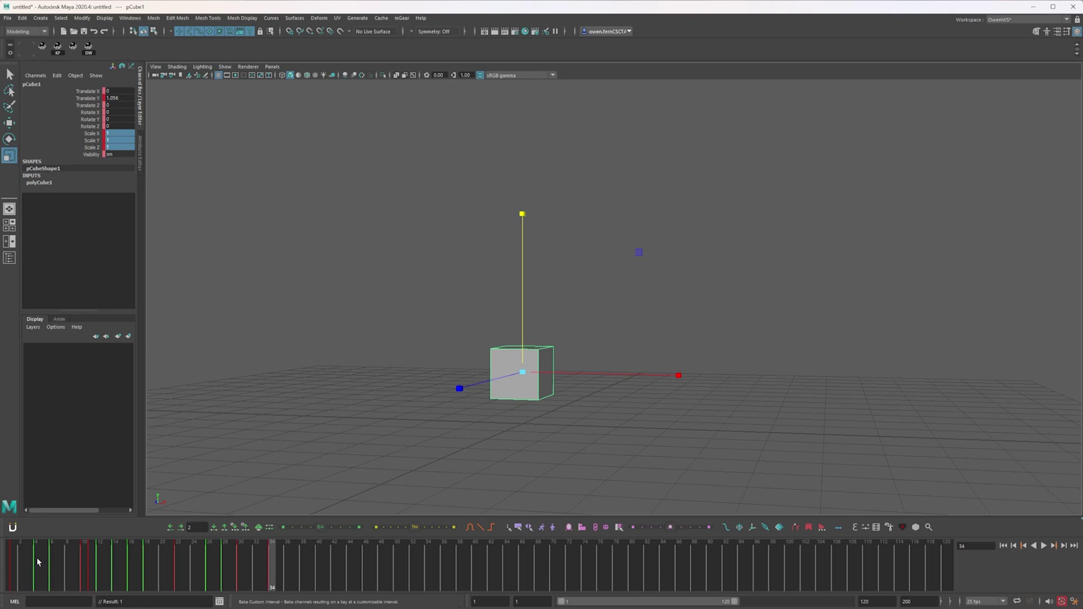
# Copy the cube's starting pose from frame 1 to frame 34 and key it as the landed pose.
pyautogui.click(14, 561)
pyautogui.moveTo(14, 561); pyautogui.dragTo(271, 564, button='middle')
pyautogui.press('s')
# Tween the cube at frame 32 fully onto the landed pose with Translate Y 1.048 and Scale 2.058.
pyautogui.moveTo(263, 566)
pyautogui.mouseDown()
pyautogui.moveTo(220, 560)
pyautogui.moveTo(273, 561)
pyautogui.moveTo(256, 561)
pyautogui.mouseUp()
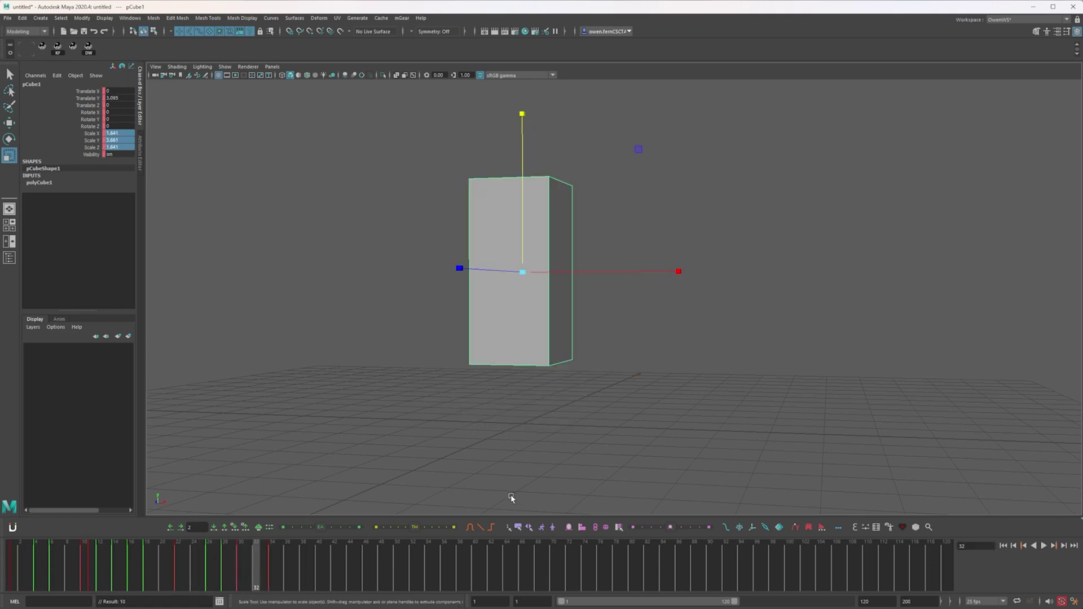
pyautogui.click(452, 527)
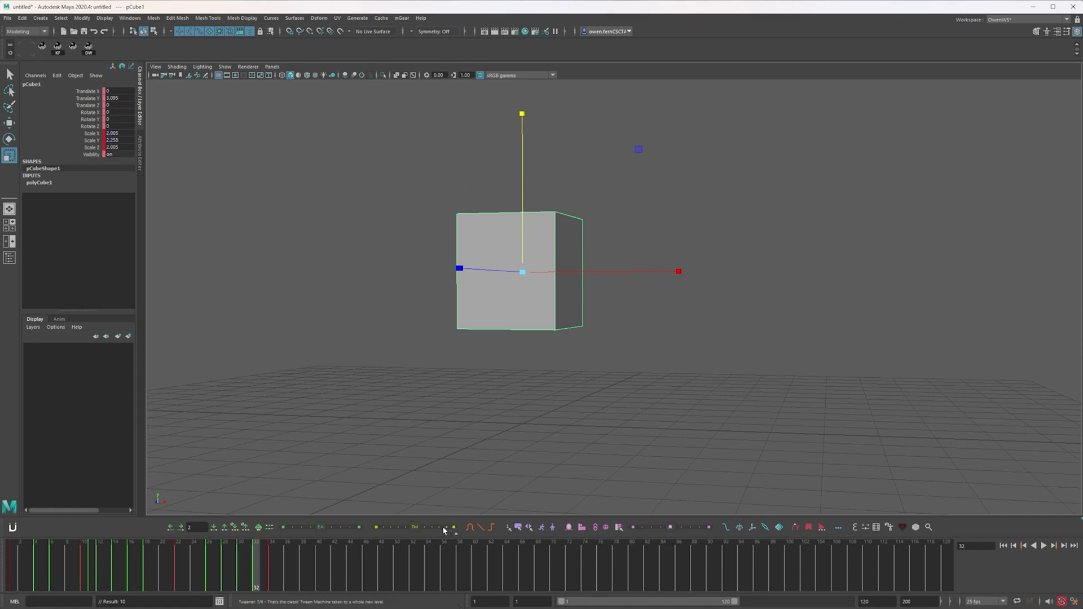
pyautogui.click(453, 527)
pyautogui.press('w')
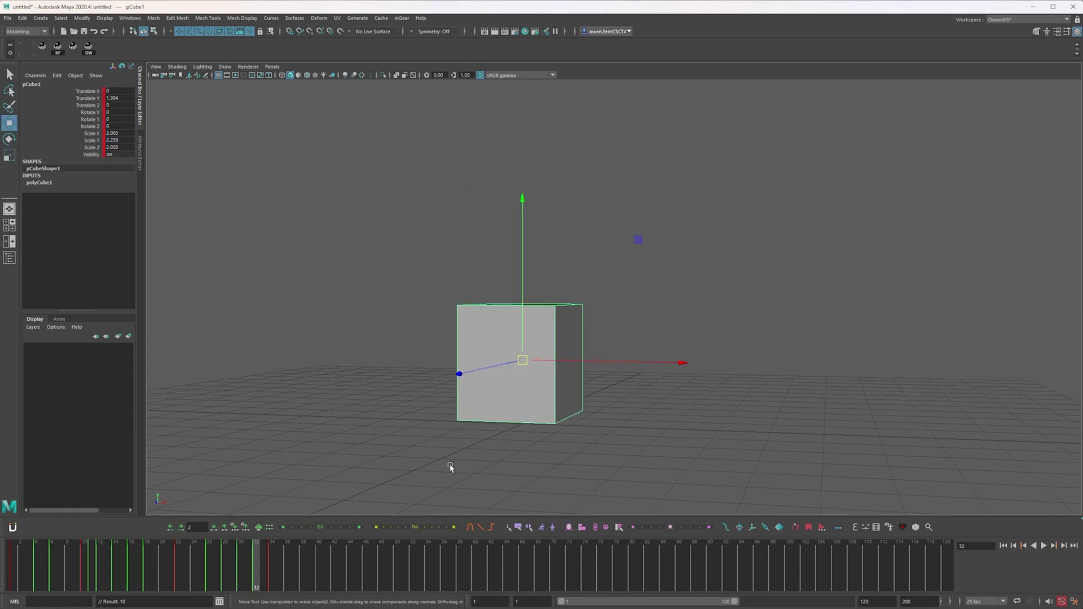
pyautogui.click(456, 528)
# Squash the cube at frame 32 to Scale X and Z about 3.0 and Scale Y about 1.08, lowering it onto the grid.
pyautogui.press('e')
pyautogui.press('r')
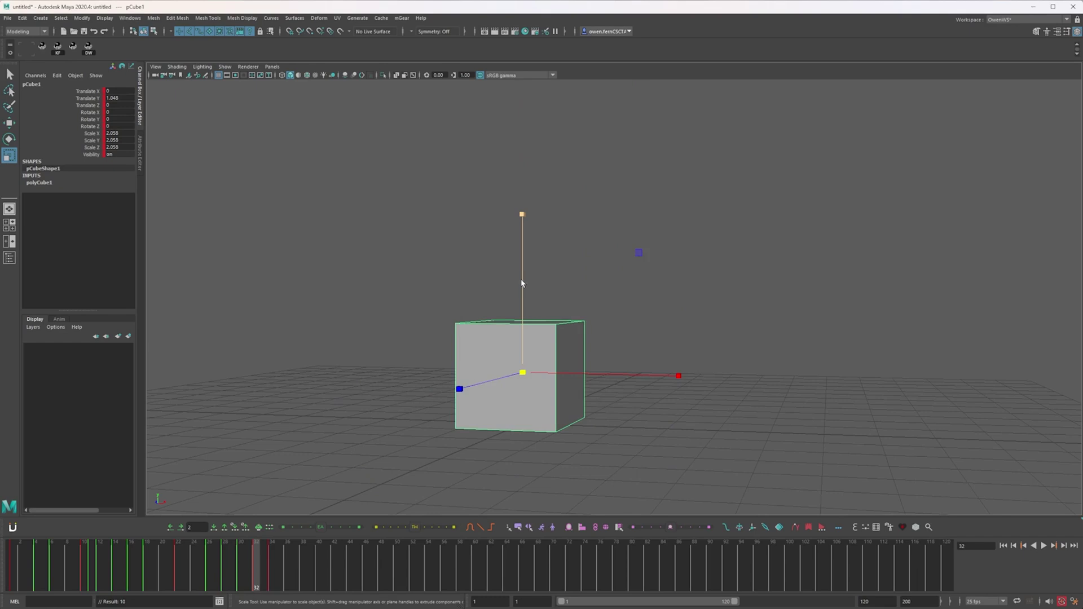
pyautogui.moveTo(520, 279); pyautogui.dragTo(584, 382)
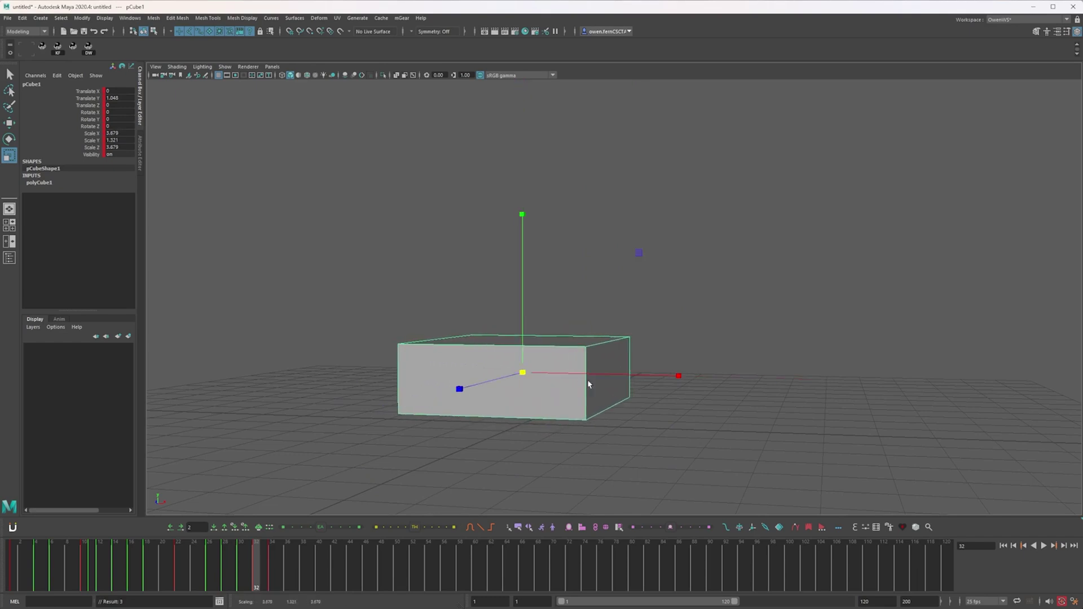
pyautogui.moveTo(520, 374); pyautogui.dragTo(502, 376)
pyautogui.press('.')
pyautogui.press('w')
pyautogui.press(',')
pyautogui.moveTo(529, 359); pyautogui.dragTo(530, 383, button='middle')
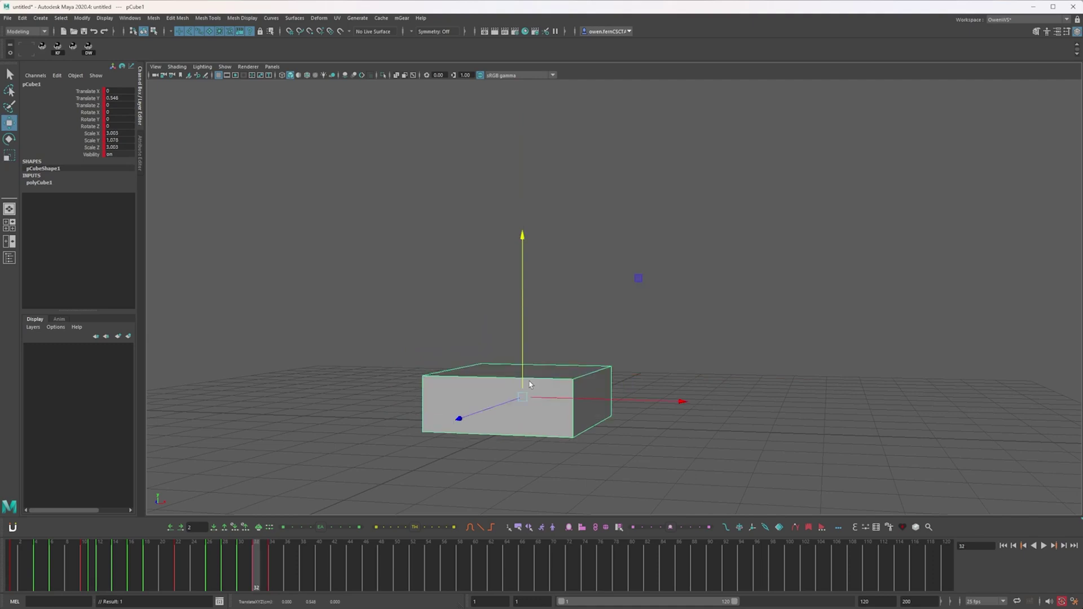
# Check the impact against its neighbouring keys and move the landed-pose key from frame 34 to frame 39.
pyautogui.press('.')
pyautogui.press(',')
pyautogui.press(',')
pyautogui.press('.')
pyautogui.press('.')
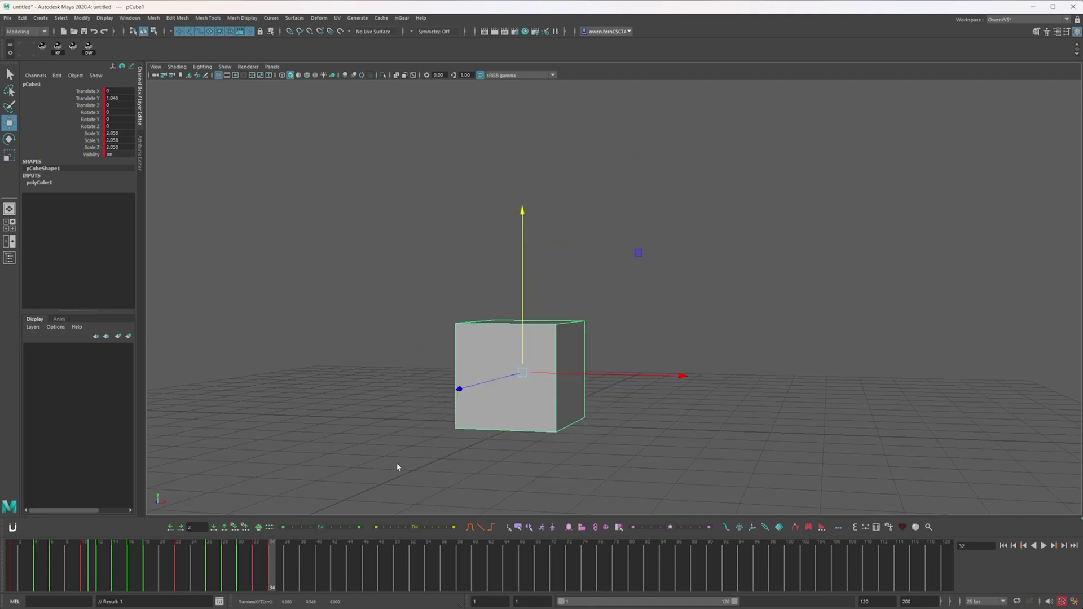
pyautogui.moveTo(270, 578); pyautogui.dragTo(306, 569)
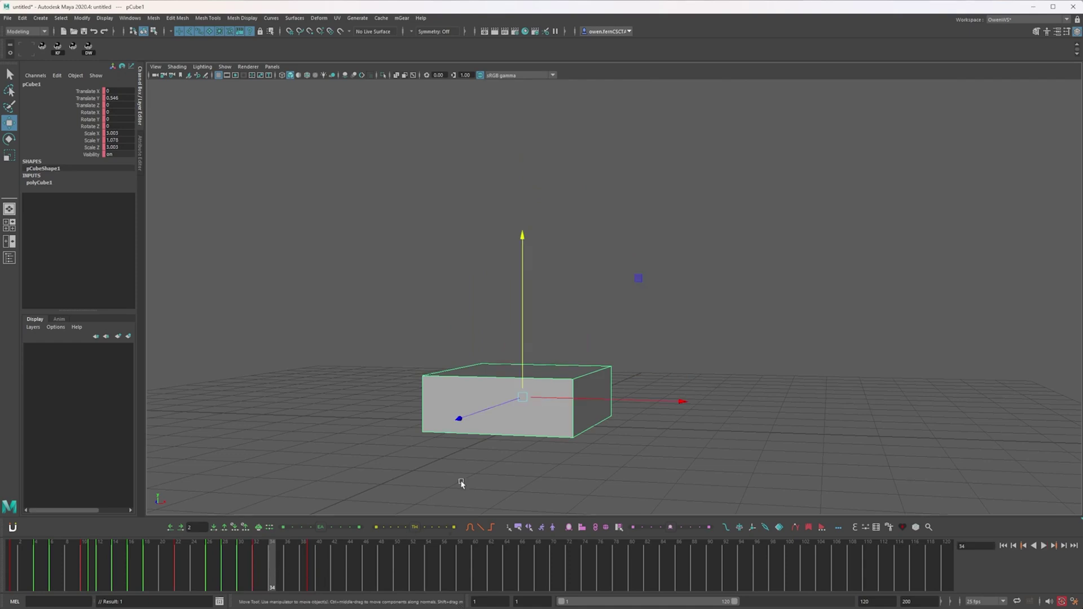
# Tween frame 34 to the landed pose and stretch it slightly to Scale X and Z about 1.99 and Scale Y about 2.09.
pyautogui.click(454, 527)
pyautogui.press('r')
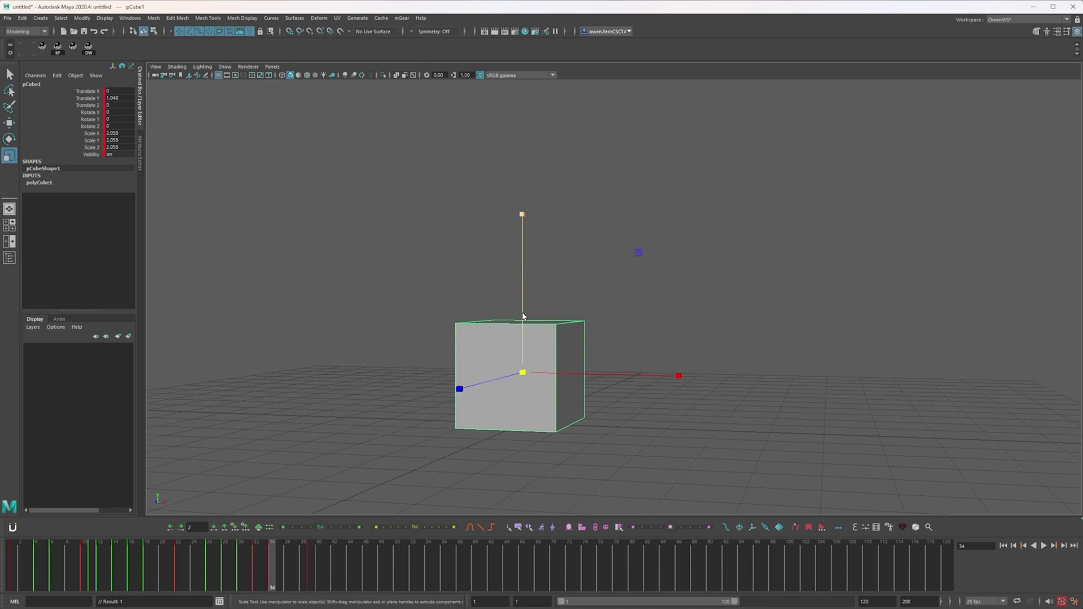
pyautogui.moveTo(522, 322); pyautogui.dragTo(523, 301)
pyautogui.press('w')
pyautogui.moveTo(523, 340); pyautogui.dragTo(523, 338)
pyautogui.press('r')
pyautogui.moveTo(523, 370); pyautogui.dragTo(516, 374)
pyautogui.press('.')
pyautogui.press(',')
pyautogui.press(',')
pyautogui.press('.')
pyautogui.press('.')
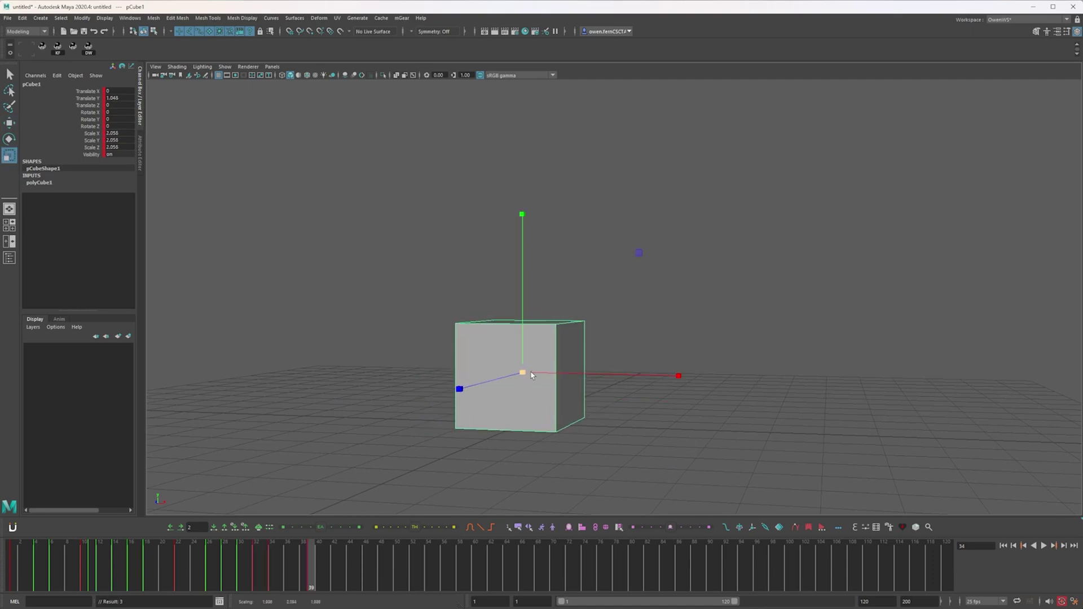
# Raise the squashed impact pose at frame 32 slightly to Translate Y about 0.56.
pyautogui.press(',')
pyautogui.press(',')
pyautogui.press(',')
pyautogui.press('w')
pyautogui.press(',')
pyautogui.press('.')
pyautogui.press('.')
pyautogui.press('.')
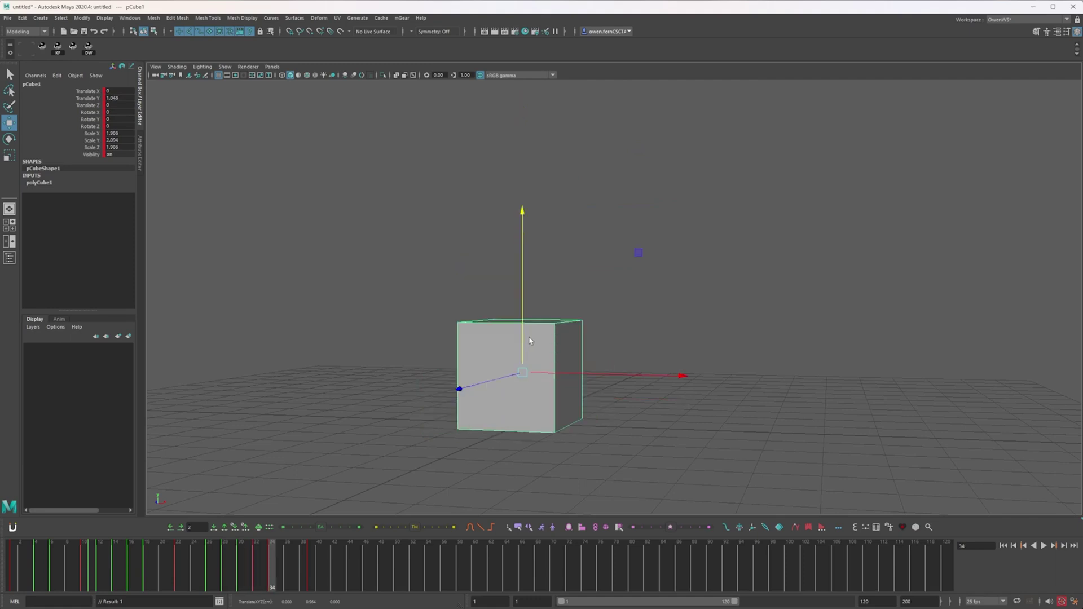
# Step through the landing keys up to frame 39 to examine the squash and recovery.
pyautogui.press(',')
pyautogui.press(',')
pyautogui.press(',')
pyautogui.press(',')
pyautogui.press('.')
pyautogui.press('.')
pyautogui.press('.')
pyautogui.press('.')
pyautogui.press('.')
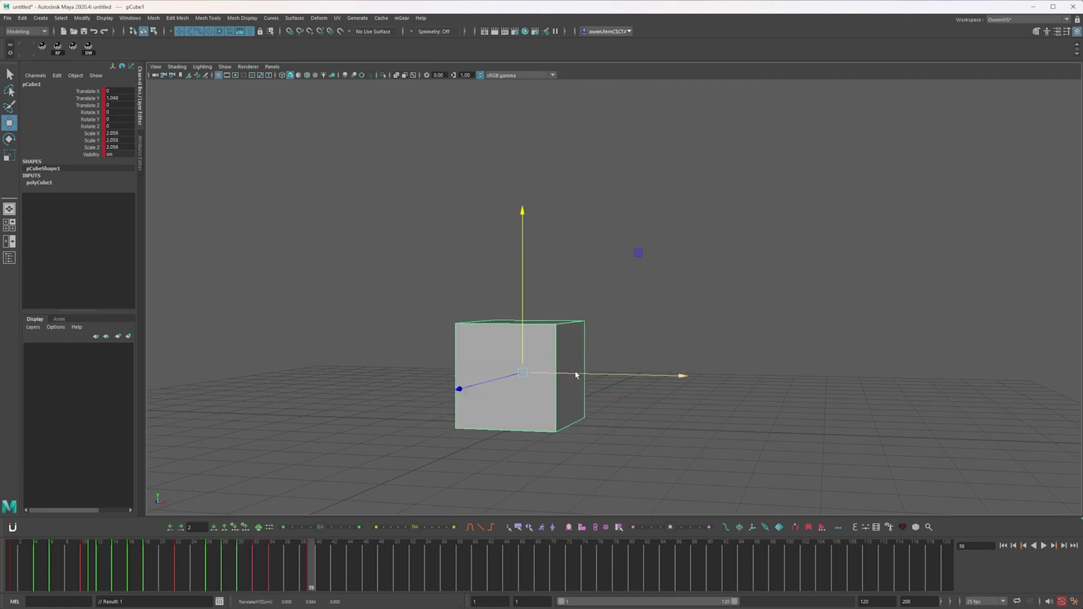
pyautogui.press(',')
pyautogui.press(',')
pyautogui.press(',')
pyautogui.press(',')
pyautogui.press('.')
pyautogui.press('.')
pyautogui.press('.')
# Move the recovery key from frame 34 to 36 and tween an in-between at frame 34 with Translate Y about 1.0.
pyautogui.moveTo(210, 559); pyautogui.dragTo(288, 567)
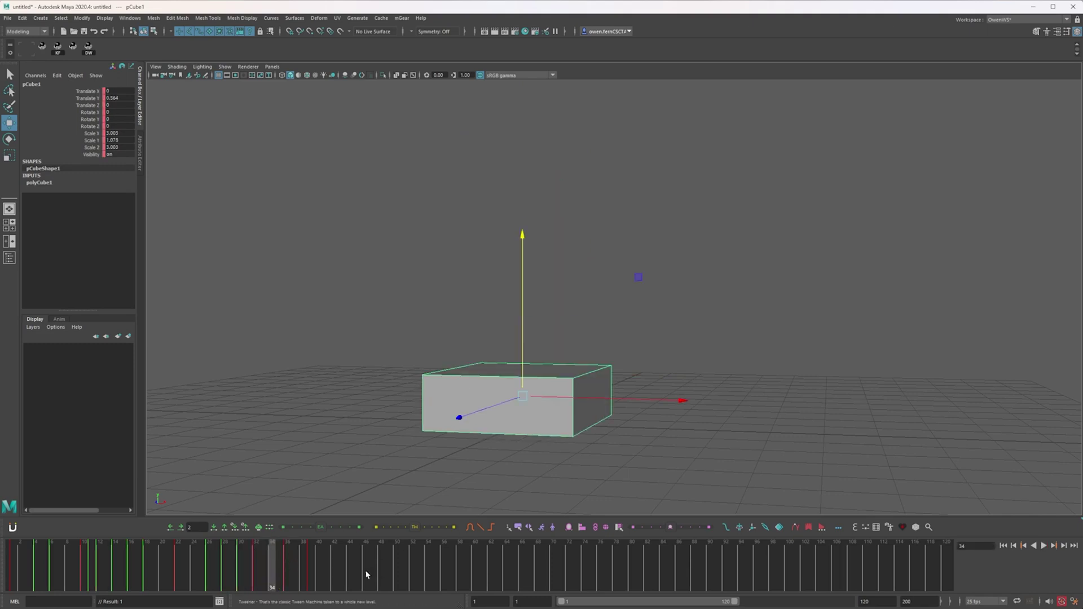
pyautogui.click(447, 527)
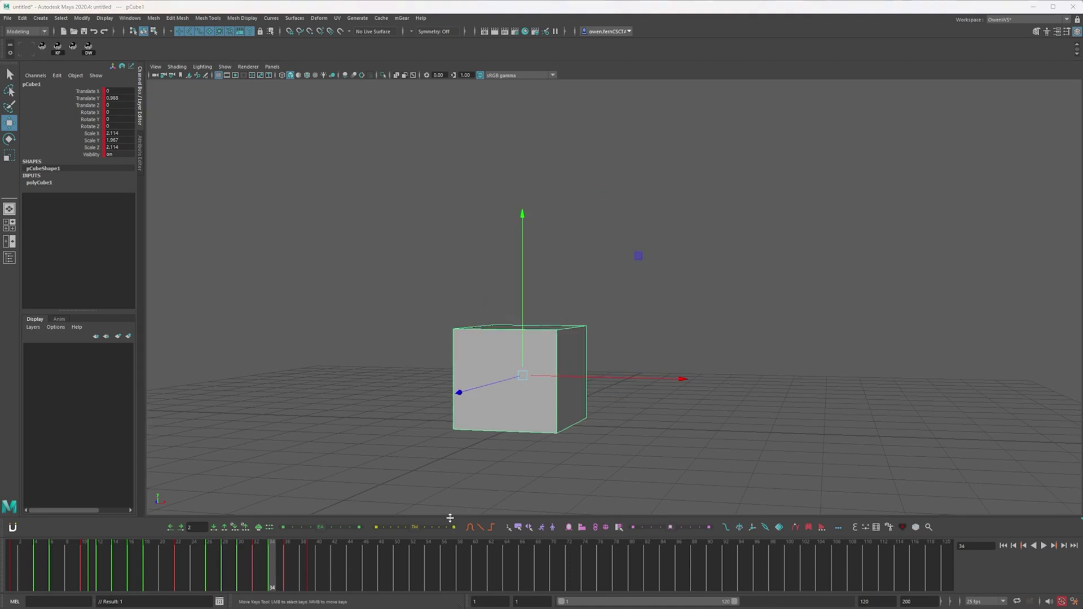
pyautogui.click(435, 528)
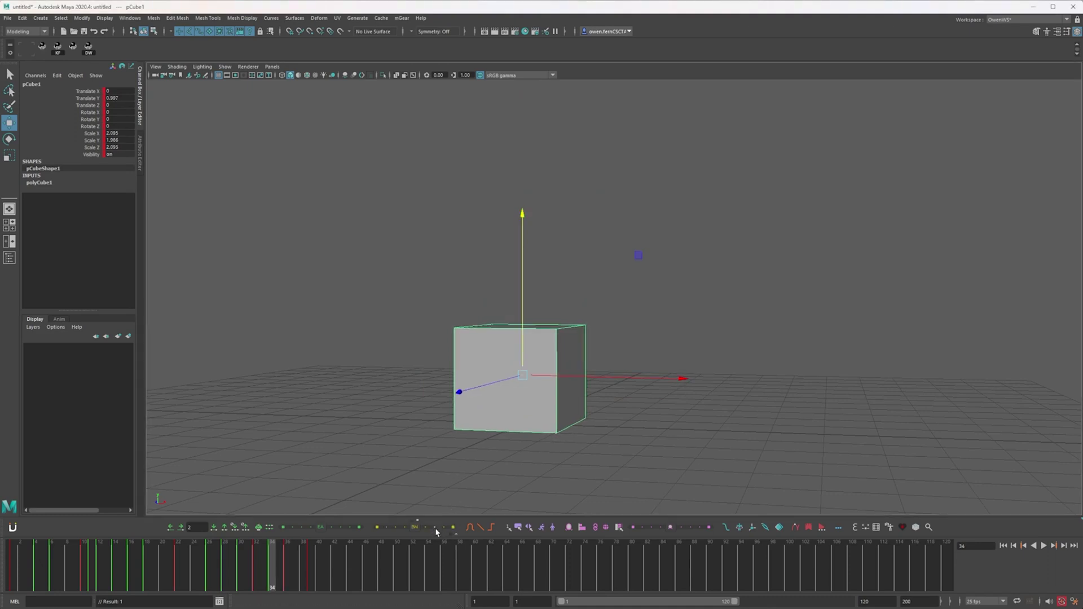
# Raise the cube's recovery pose slightly at frame 36.
pyautogui.click(285, 557)
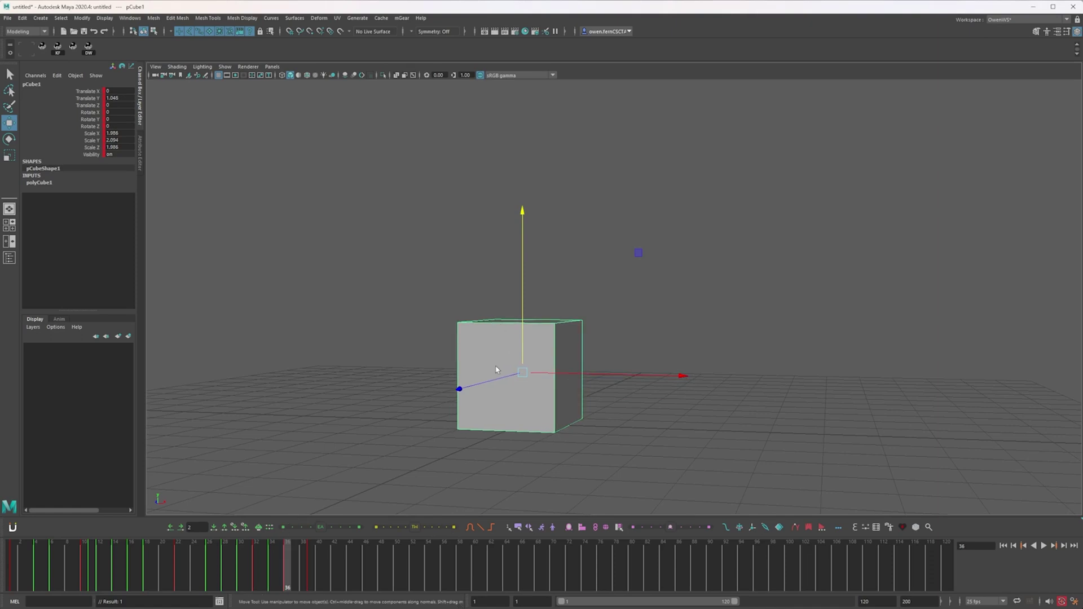
pyautogui.press(',')
pyautogui.press('.')
pyautogui.moveTo(521, 349); pyautogui.dragTo(520, 344)
pyautogui.hotkey('alt', '.')
pyautogui.hotkey('alt', '.')
pyautogui.hotkey('alt', '.')
# Step back and forth through the keys from frame 32 to 39 to examine the finished landing.
pyautogui.press(',')
pyautogui.press('.')
pyautogui.press(',')
pyautogui.press(',')
pyautogui.press('.')
pyautogui.press('.')
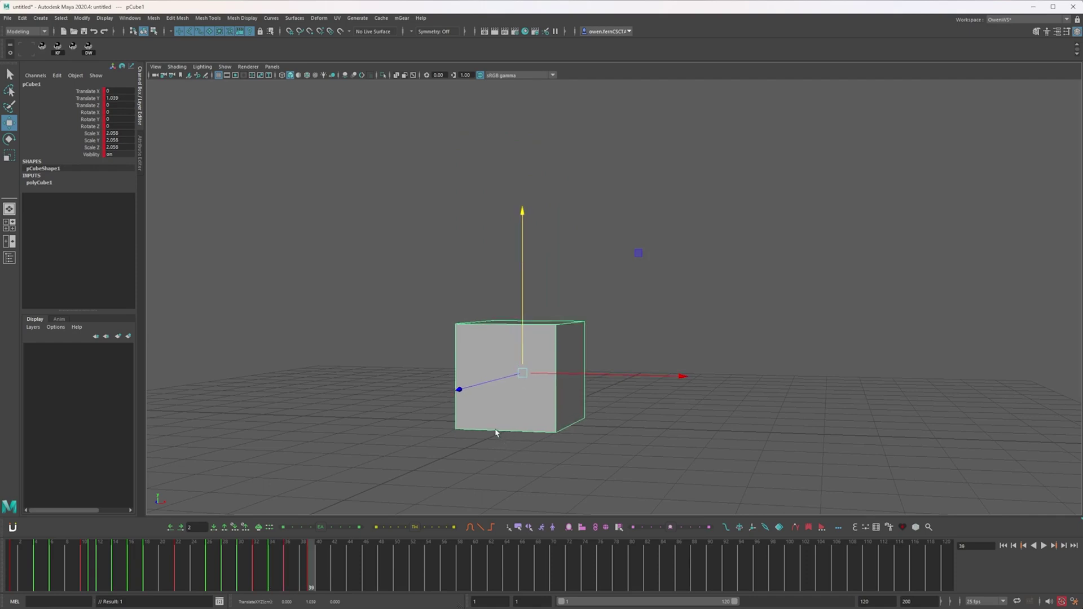
pyautogui.press(',')
pyautogui.press(',')
pyautogui.press('.')
pyautogui.press('.')
pyautogui.press(',')
pyautogui.press(',')
pyautogui.press(',')
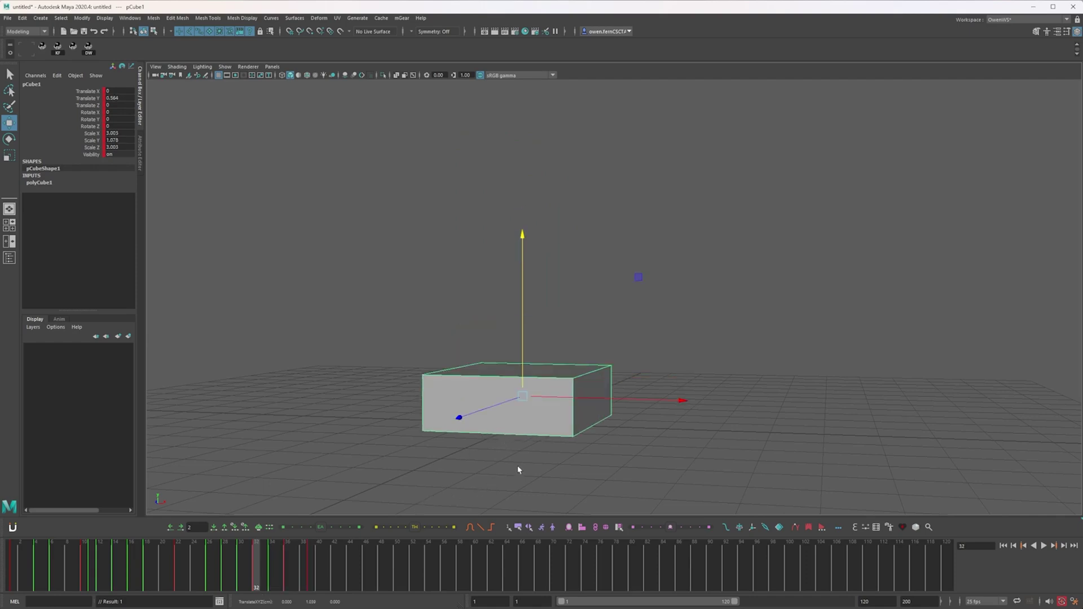
# Flip between the cube's falling, squashed and recovery poses around frames 30 to 36 to compare the spacing.
pyautogui.press('.')
pyautogui.press('.')
pyautogui.press(',')
pyautogui.press(',')
pyautogui.press(',')
pyautogui.press('.')
pyautogui.press('.')
pyautogui.press('.')
pyautogui.press('.')
pyautogui.press('.')
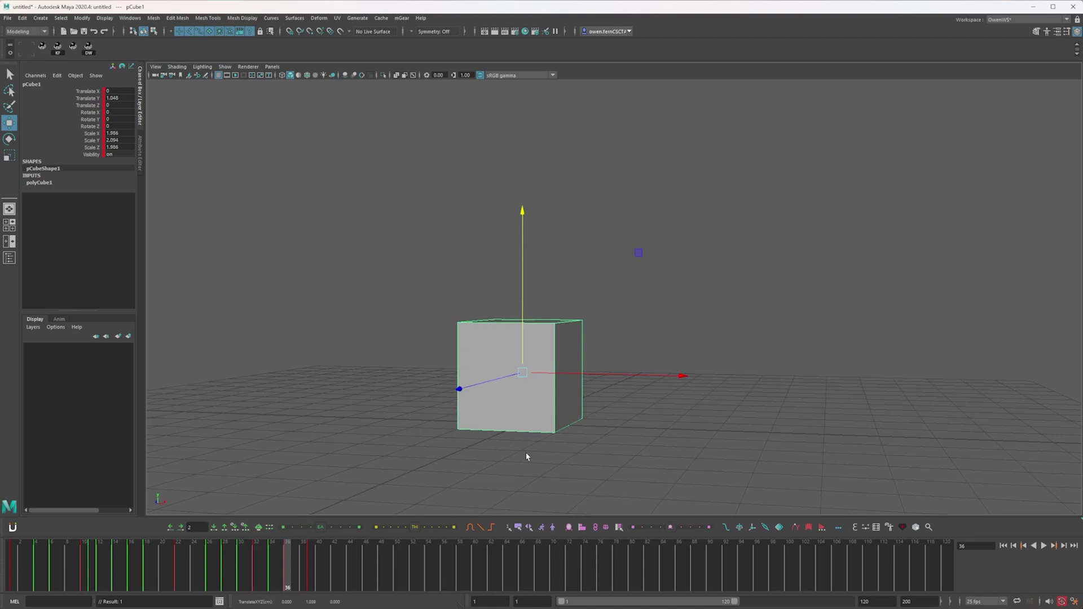
pyautogui.press(',')
pyautogui.press(',')
pyautogui.press(',')
pyautogui.press(',')
pyautogui.press(',')
pyautogui.press('.')
pyautogui.press('.')
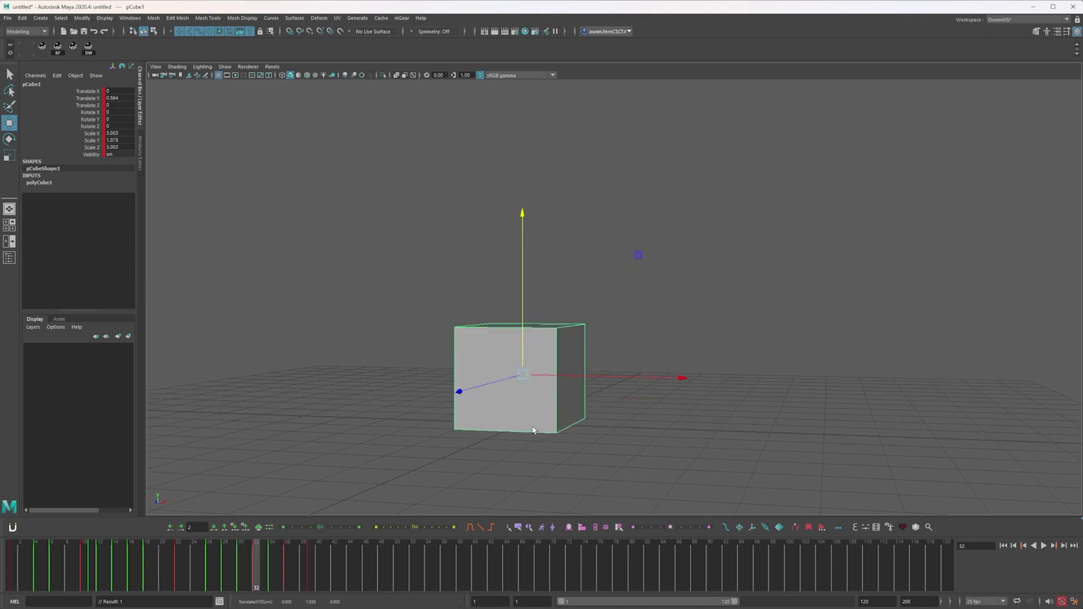
# Inspect the cube's Translate Y curve around the recovery keys at frames 34 and 36 in the Graph Editor, then close it.
pyautogui.press('g')
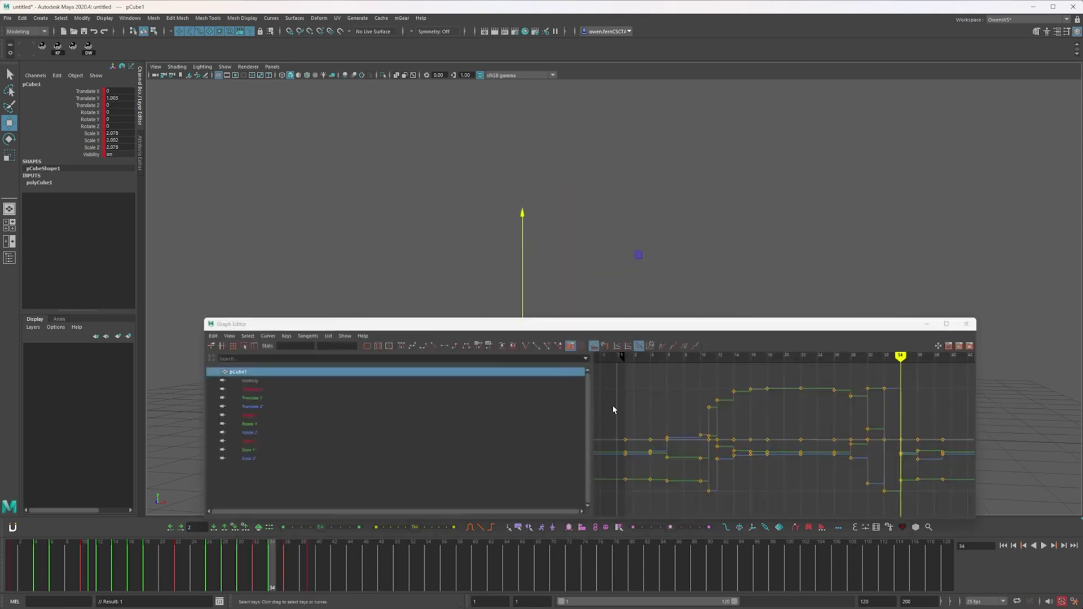
pyautogui.click(248, 417)
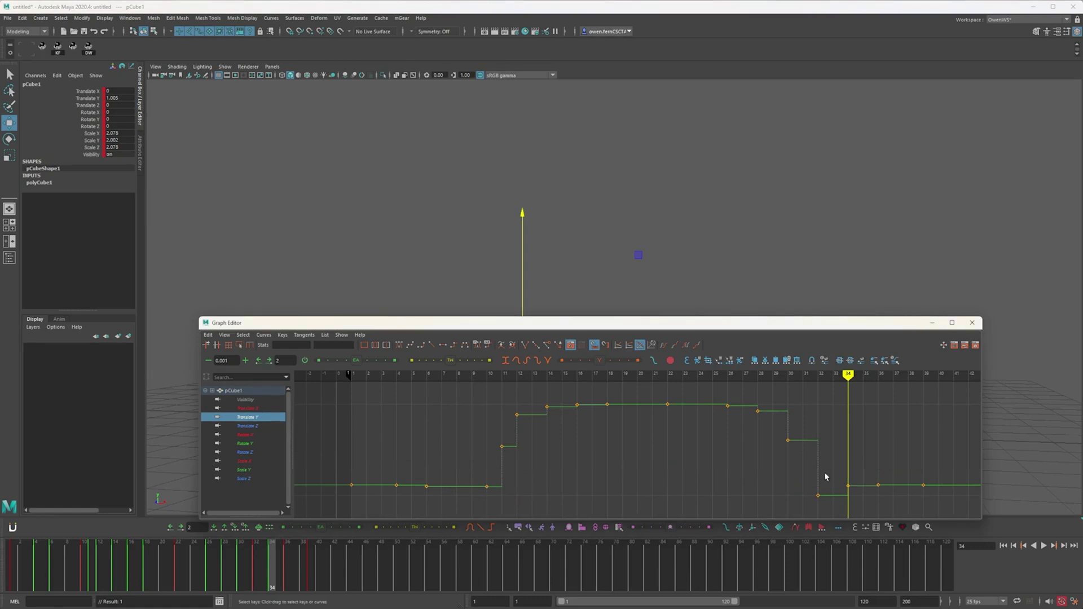
pyautogui.press('.')
pyautogui.keyDown('alt'); pyautogui.moveTo(862, 489); pyautogui.dragTo(711, 452, button='middle'); pyautogui.keyUp('alt')
pyautogui.keyDown('alt'); pyautogui.moveTo(712, 452); pyautogui.dragTo(758, 467, button='right'); pyautogui.keyUp('alt')
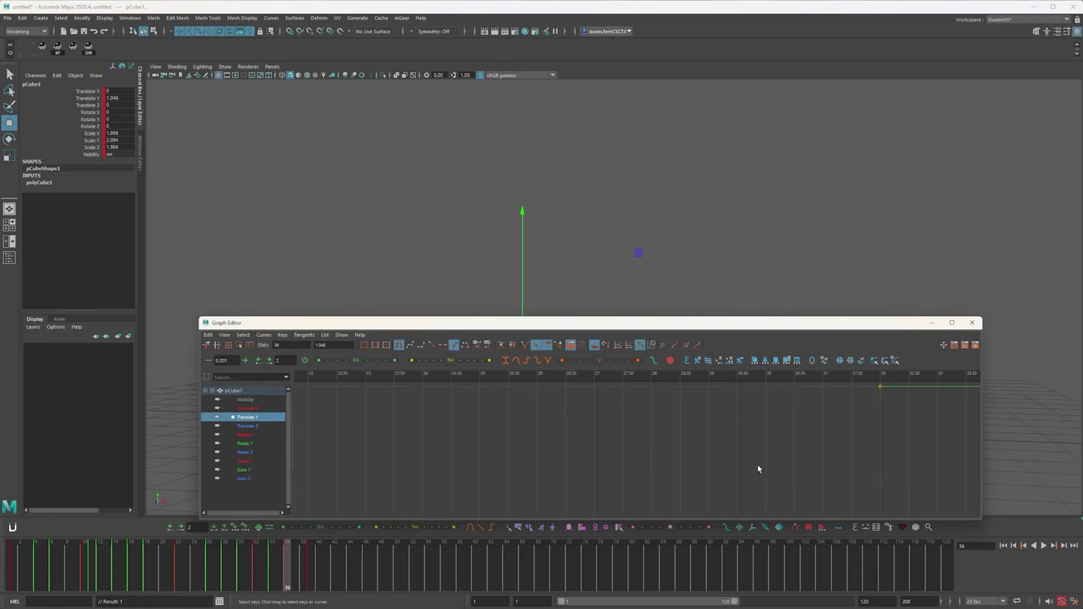
pyautogui.keyDown('alt'); pyautogui.moveTo(902, 418); pyautogui.dragTo(669, 486, button='middle'); pyautogui.keyUp('alt')
pyautogui.press(',')
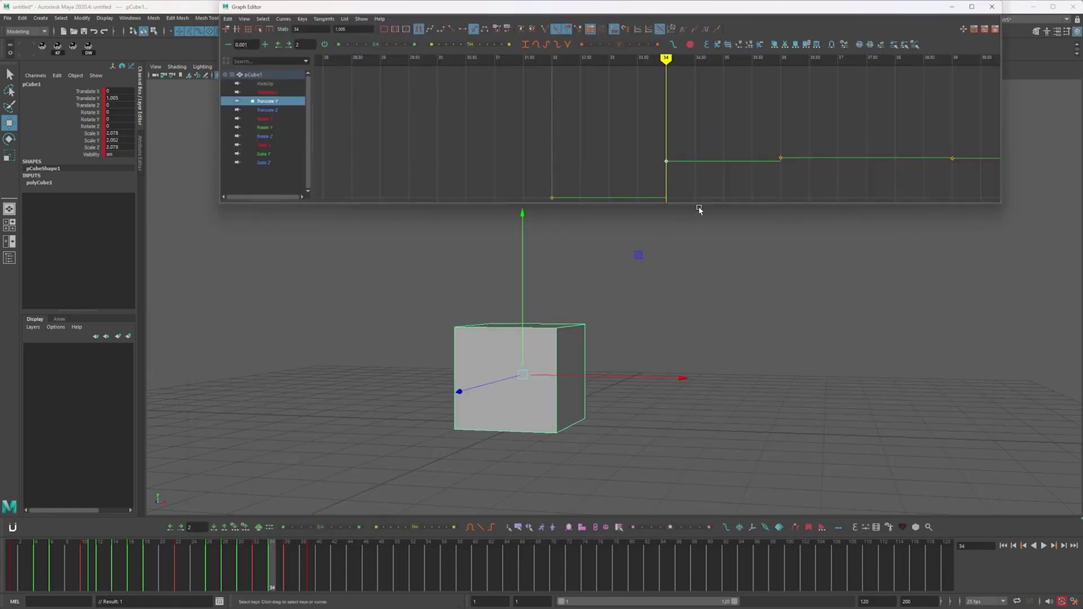
pyautogui.press('.')
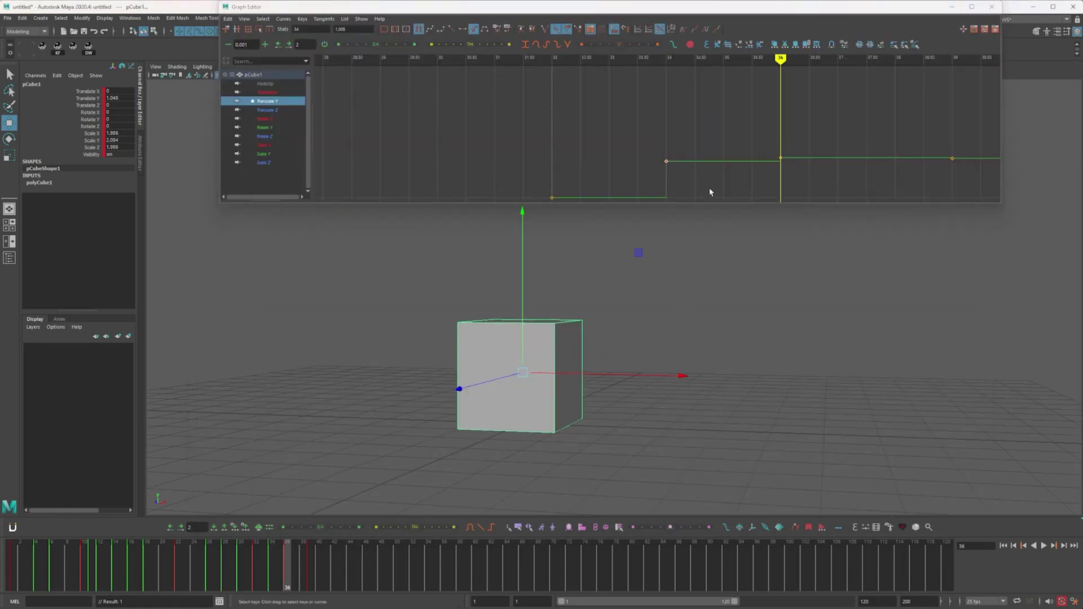
pyautogui.press(',')
pyautogui.press(',')
pyautogui.click(991, 7)
# Step through the keys from the stretched fall at frame 30 to the recovery at frame 36 to examine the impact.
pyautogui.press(',')
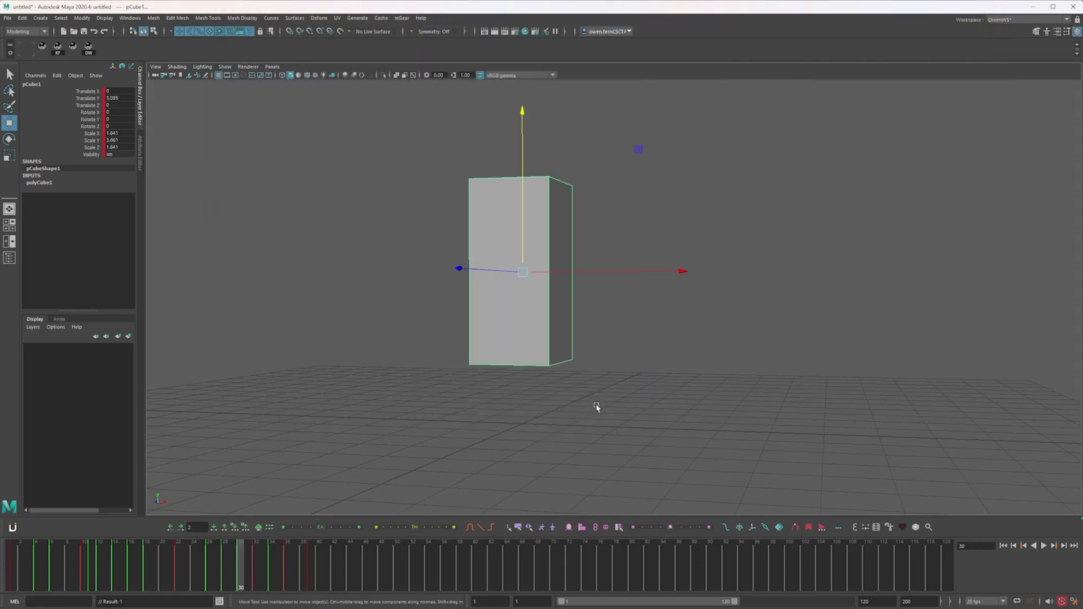
pyautogui.press(',')
pyautogui.press('.')
pyautogui.press('.')
pyautogui.press('.')
pyautogui.press('.')
pyautogui.press(',')
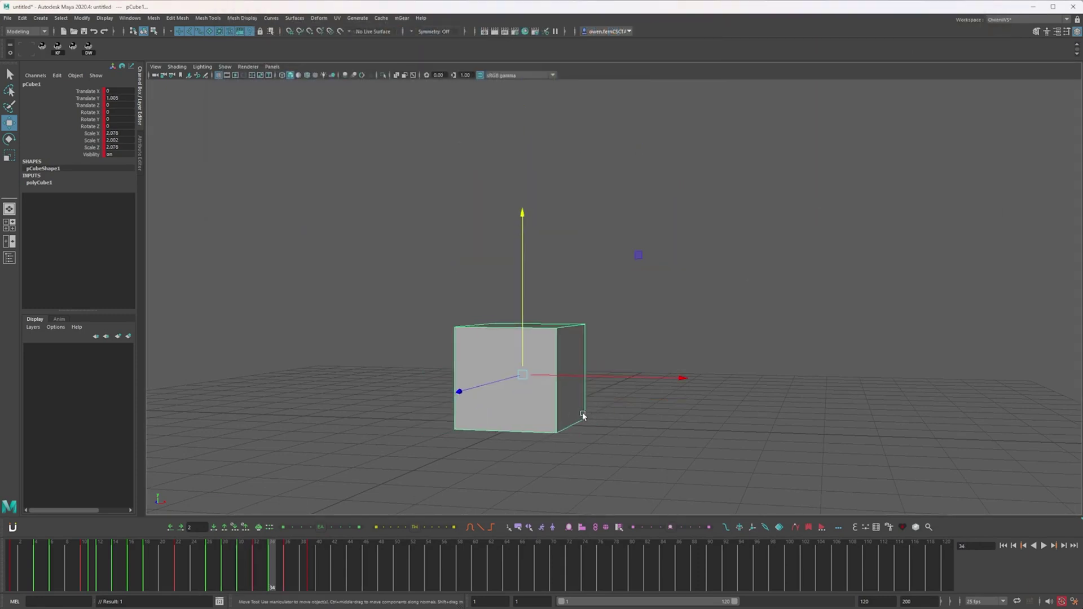
pyautogui.press(',')
pyautogui.press(',')
pyautogui.press(',')
pyautogui.press('.')
pyautogui.press('.')
pyautogui.press('.')
pyautogui.press('.')
# Spread the cube's settling keys after the recovery pose out to frame 50, adding tweened in-betweens.
pyautogui.moveTo(290, 558); pyautogui.dragTo(312, 564)
pyautogui.click(390, 528)
pyautogui.keyDown('shift'); pyautogui.click(312, 565); pyautogui.keyUp('shift')
pyautogui.moveTo(312, 565)
pyautogui.mouseDown()
pyautogui.moveTo(379, 565)
pyautogui.moveTo(278, 556)
pyautogui.moveTo(342, 556)
pyautogui.mouseUp()
pyautogui.click(319, 556)
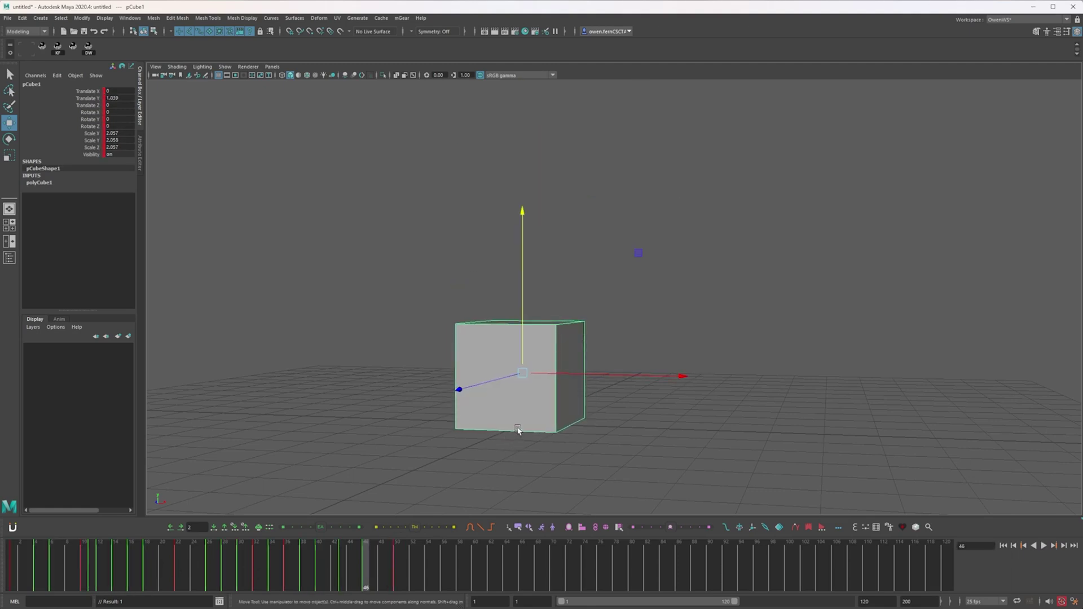
# Shorten the playback range to end at frame 60 and play back the jump.
pyautogui.hotkey('alt', 'v')
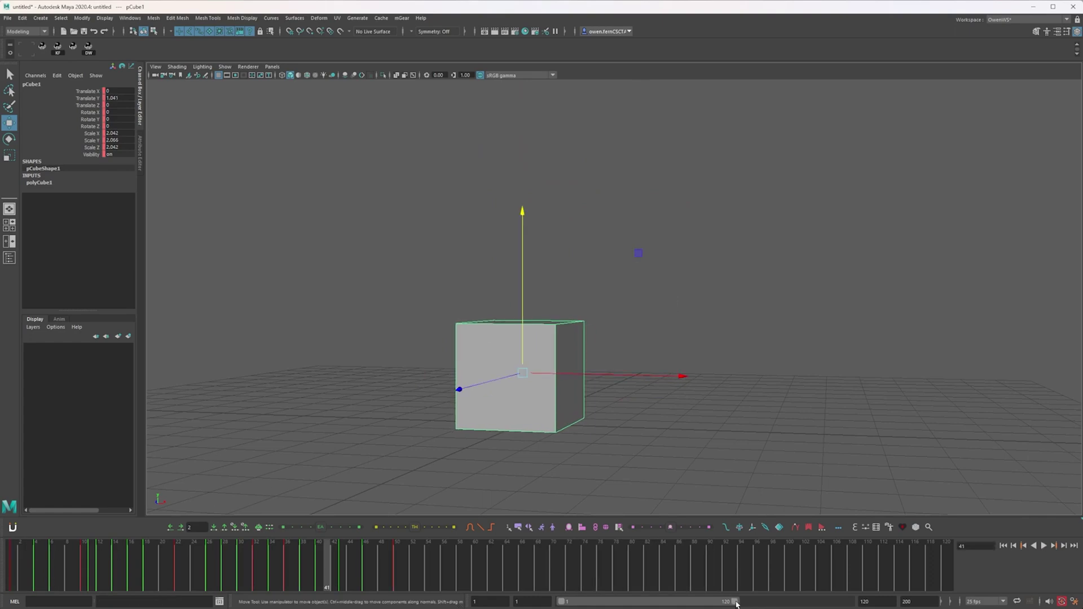
pyautogui.moveTo(734, 602); pyautogui.dragTo(700, 602)
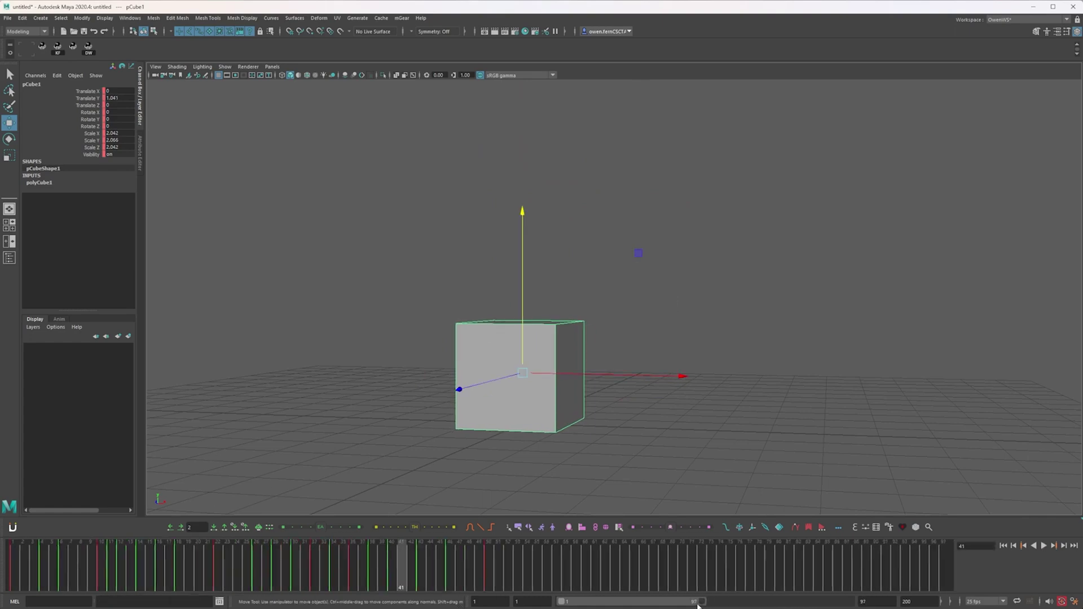
pyautogui.moveTo(700, 602); pyautogui.dragTo(636, 602)
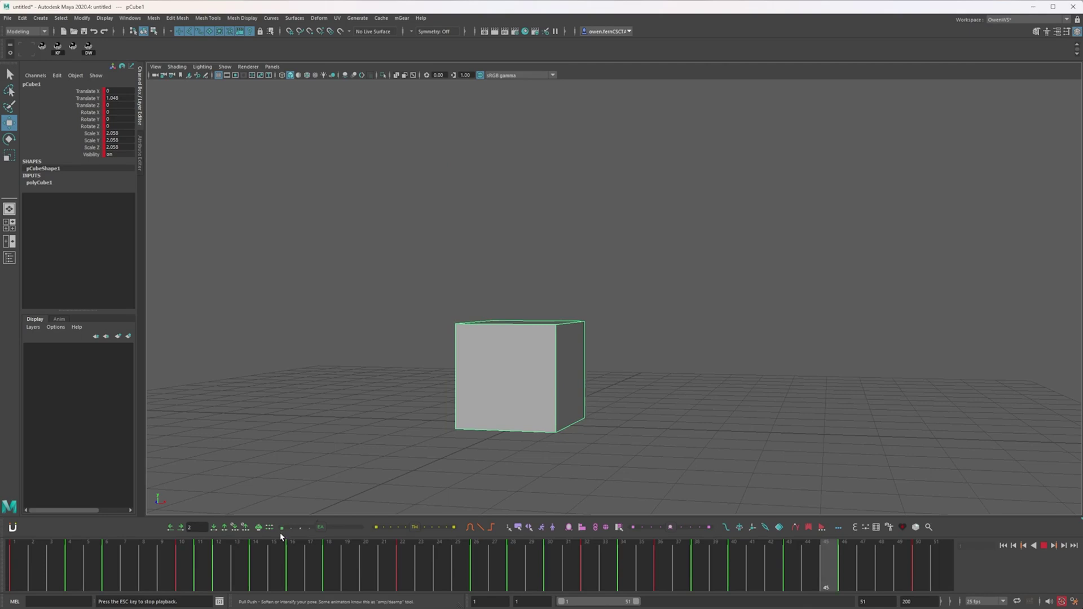
pyautogui.hotkey('alt', 'v')
pyautogui.moveTo(634, 603); pyautogui.dragTo(648, 602)
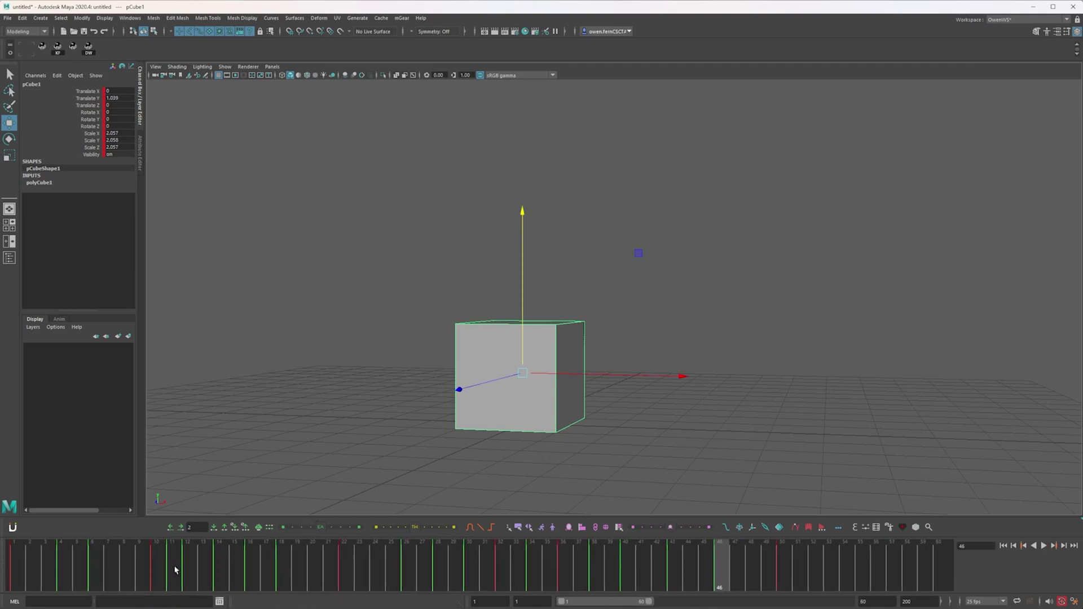
pyautogui.hotkey('alt', 'v')
# Shift all keys from frame 10 onward four frames later and play back the jump.
pyautogui.keyDown('shift'); pyautogui.moveTo(138, 562); pyautogui.dragTo(829, 564); pyautogui.keyUp('shift')
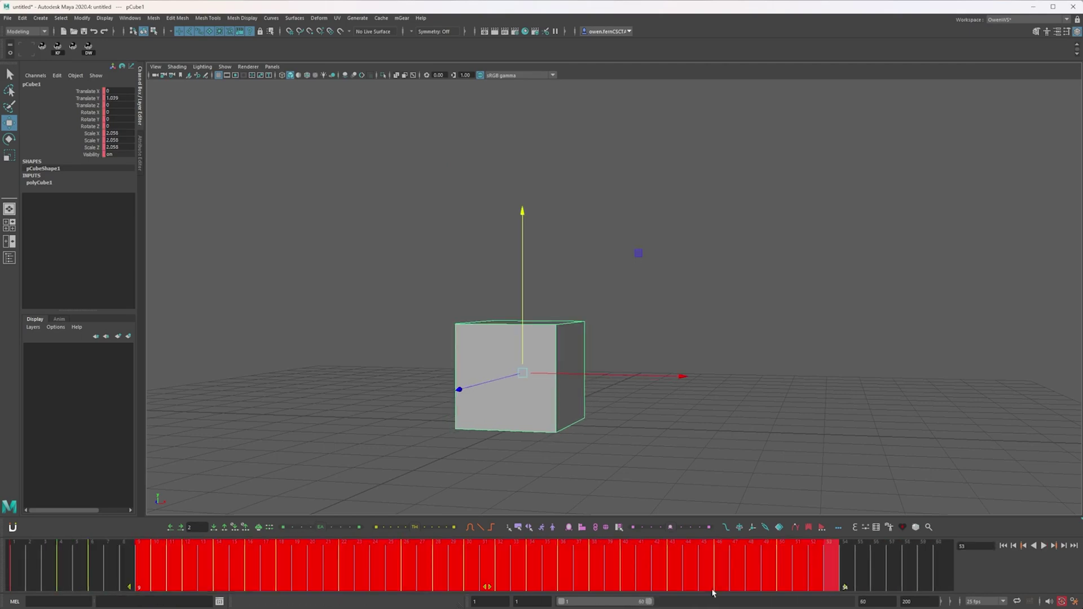
pyautogui.moveTo(488, 588); pyautogui.dragTo(547, 590)
pyautogui.hotkey('alt', 'v')
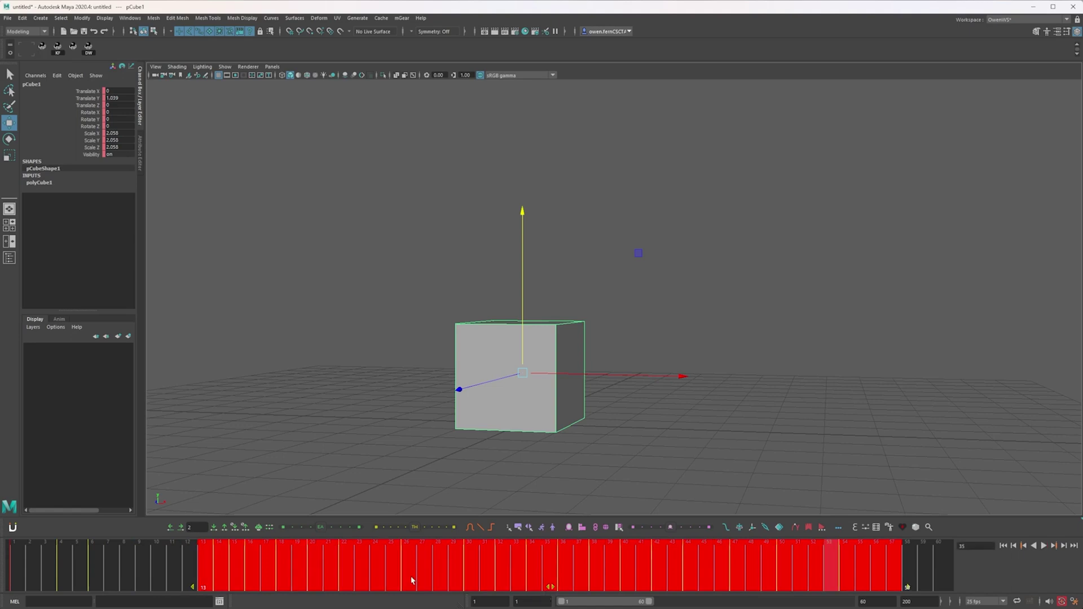
pyautogui.click(77, 565)
pyautogui.hotkey('alt', 'v')
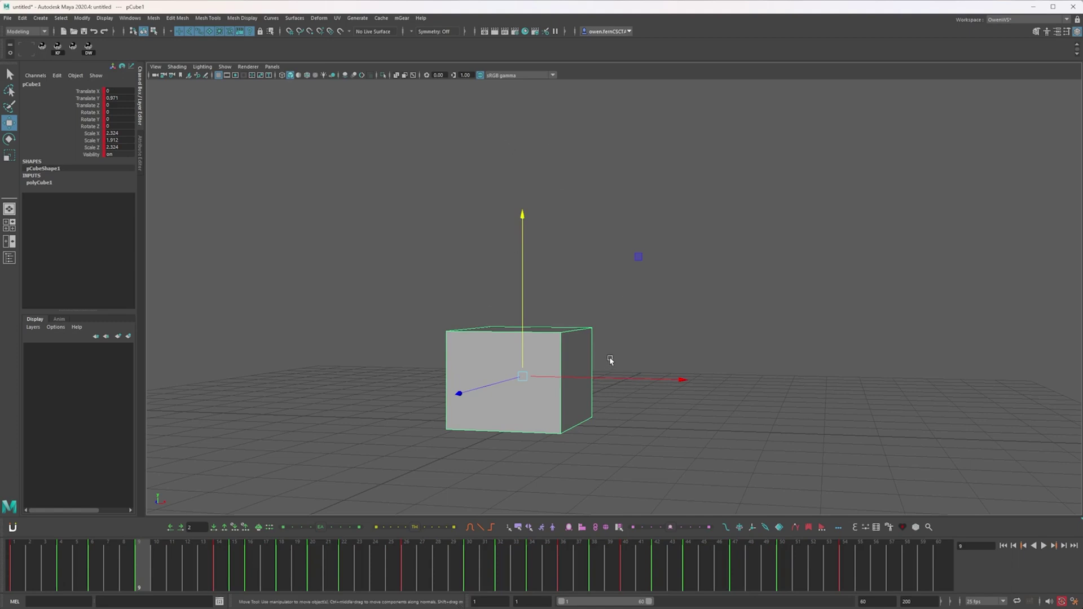
# Inspect the Translate Y curve around the anticipation key at frame 9 in the Graph Editor, then close it.
pyautogui.hotkey('alt', 'g')
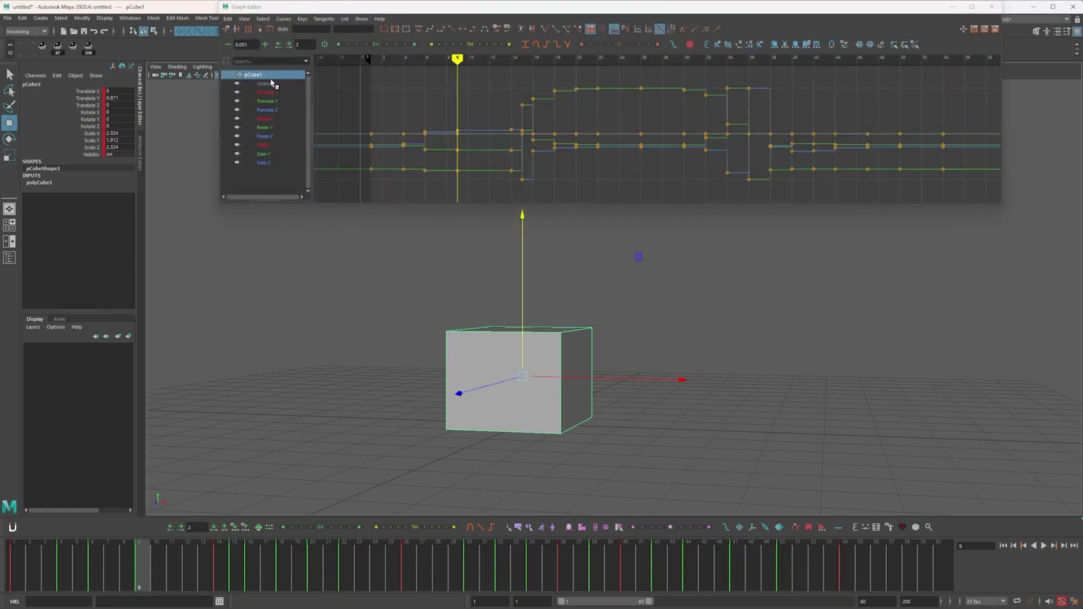
pyautogui.click(269, 102)
pyautogui.press('f')
pyautogui.scroll(-8, 542, 141)
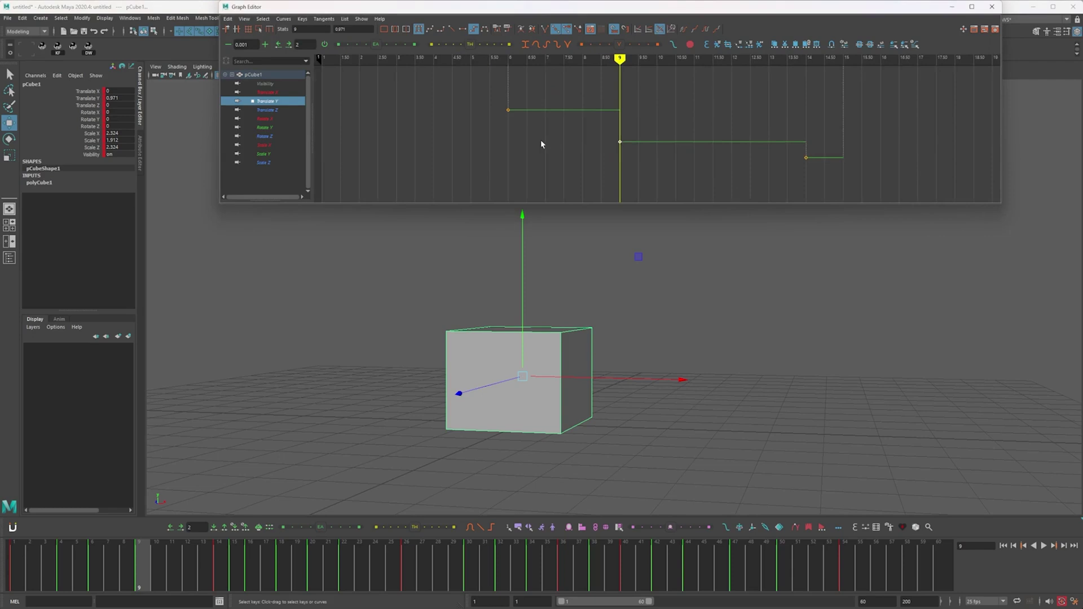
pyautogui.keyDown('alt'); pyautogui.moveTo(668, 158); pyautogui.dragTo(644, 212, button='middle'); pyautogui.keyUp('alt')
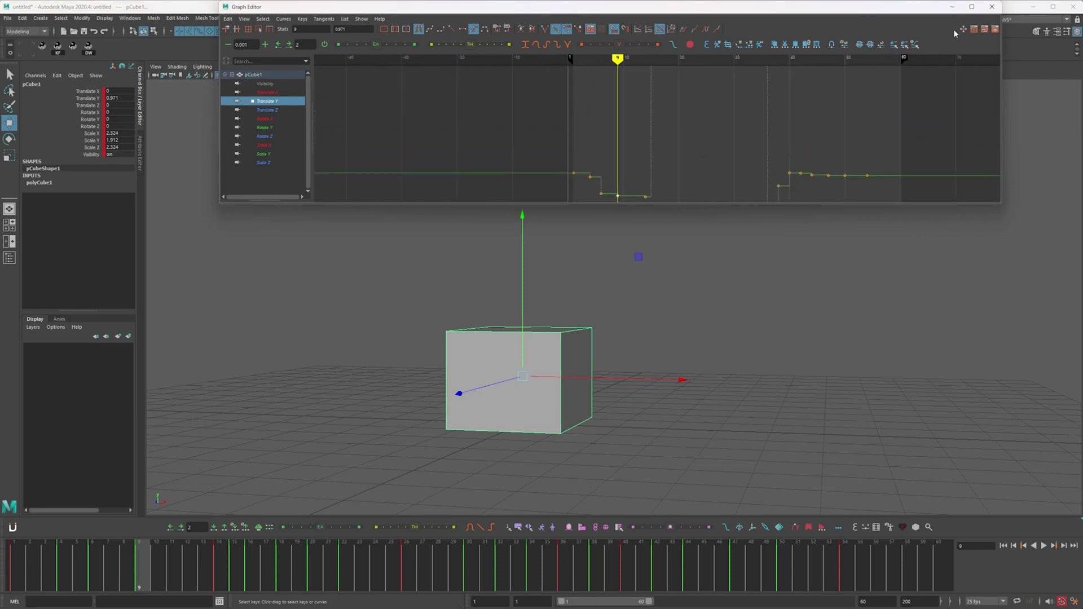
pyautogui.click(991, 6)
# Step through the anticipation keys from the start to frame 9 to examine how the cube sinks into its squash.
pyautogui.moveTo(17, 565)
pyautogui.mouseDown()
pyautogui.moveTo(179, 563)
pyautogui.moveTo(20, 576)
pyautogui.mouseUp()
pyautogui.press('.')
pyautogui.press('.')
pyautogui.press('.')
pyautogui.press('.')
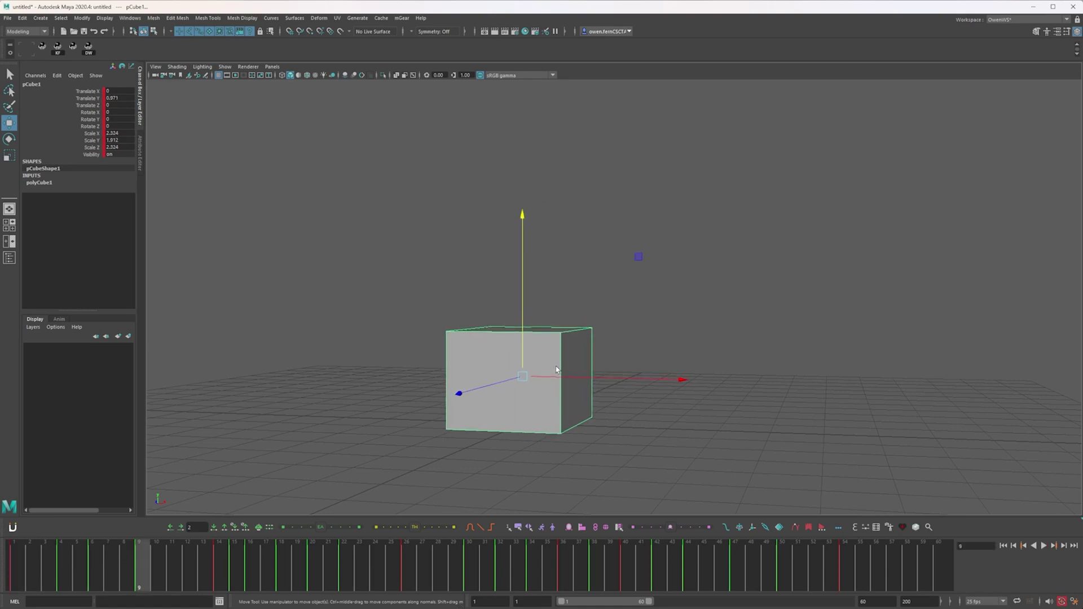
pyautogui.press(',')
pyautogui.press(',')
pyautogui.press(',')
pyautogui.press('.')
pyautogui.press('.')
# Shift all keys from frame 14 onward one frame later and play the animation from the start.
pyautogui.keyDown('shift'); pyautogui.moveTo(200, 567); pyautogui.dragTo(949, 567); pyautogui.keyUp('shift')
pyautogui.moveTo(584, 588); pyautogui.dragTo(590, 592)
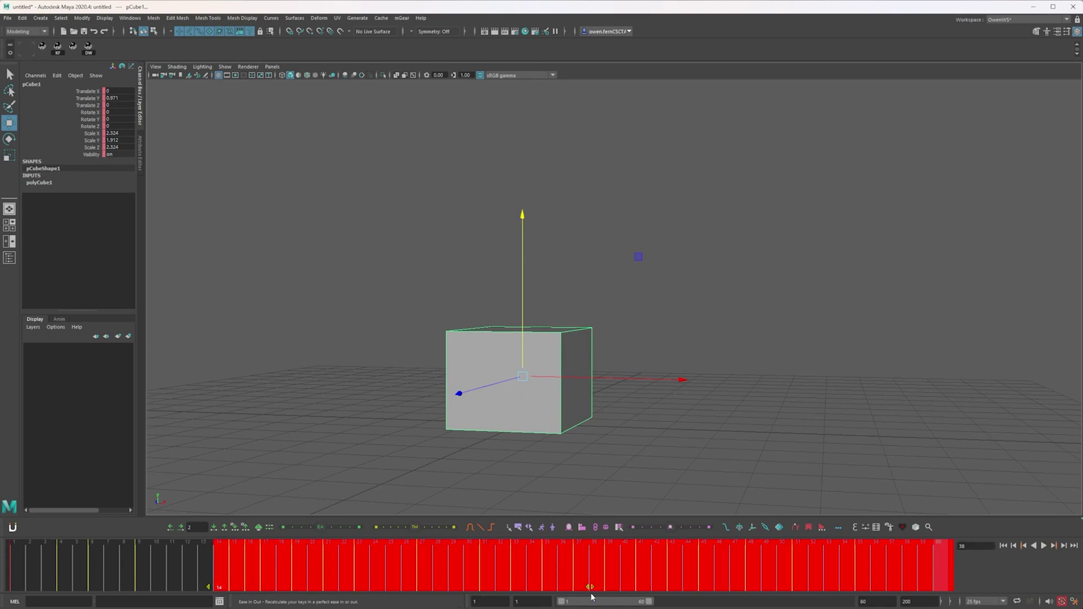
pyautogui.hotkey('alt', 'shift', 'v')
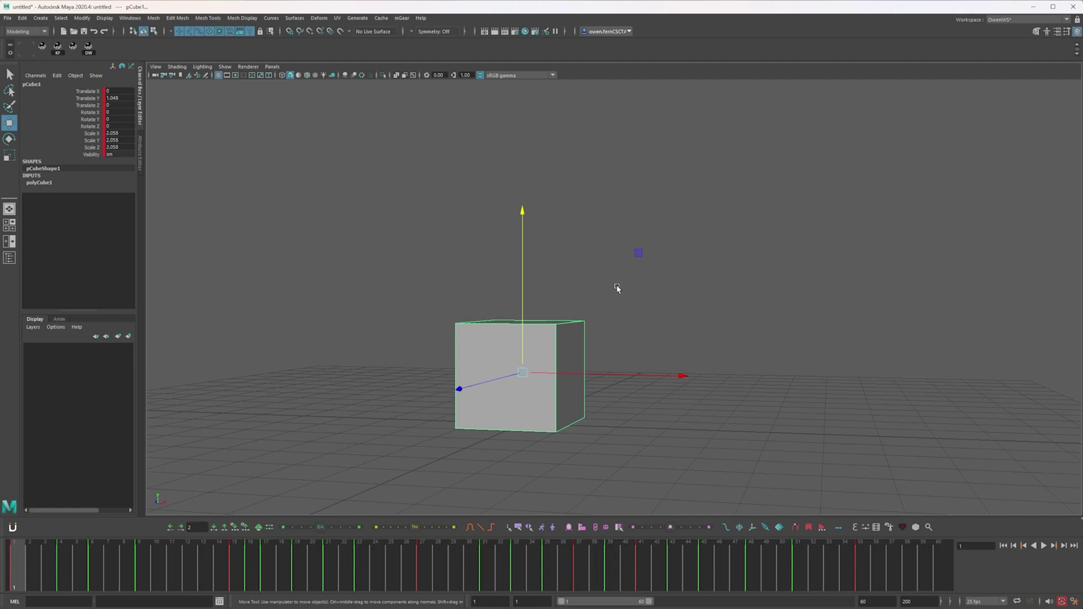
pyautogui.hotkey('alt', 'v')
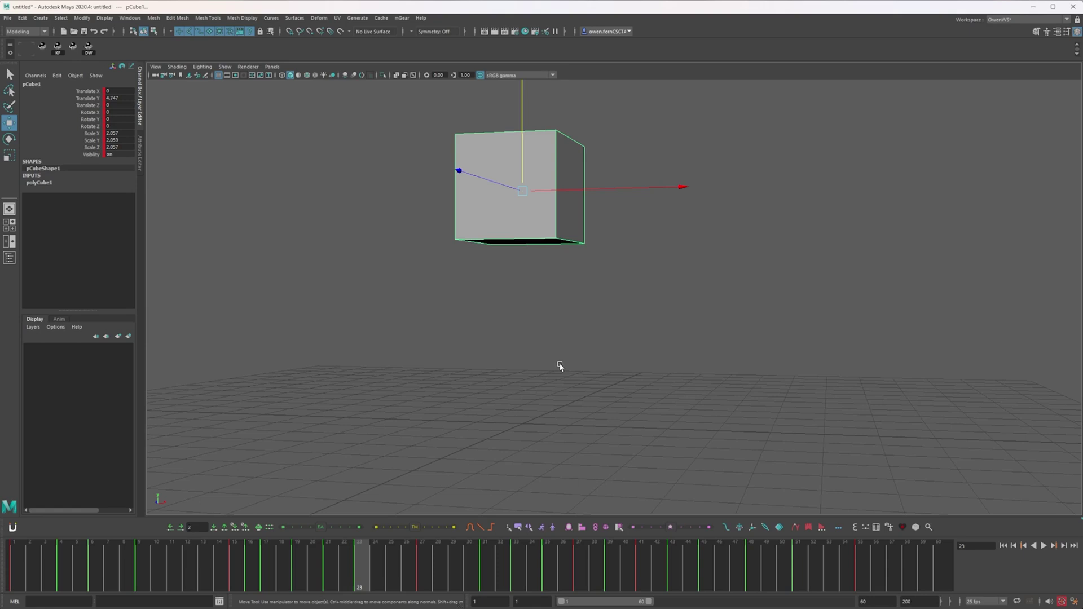
# Shift the airborne and landing keys after frame 16 one frame later.
pyautogui.moveTo(238, 564); pyautogui.dragTo(887, 587)
pyautogui.moveTo(585, 588); pyautogui.dragTo(600, 589)
pyautogui.click(223, 557)
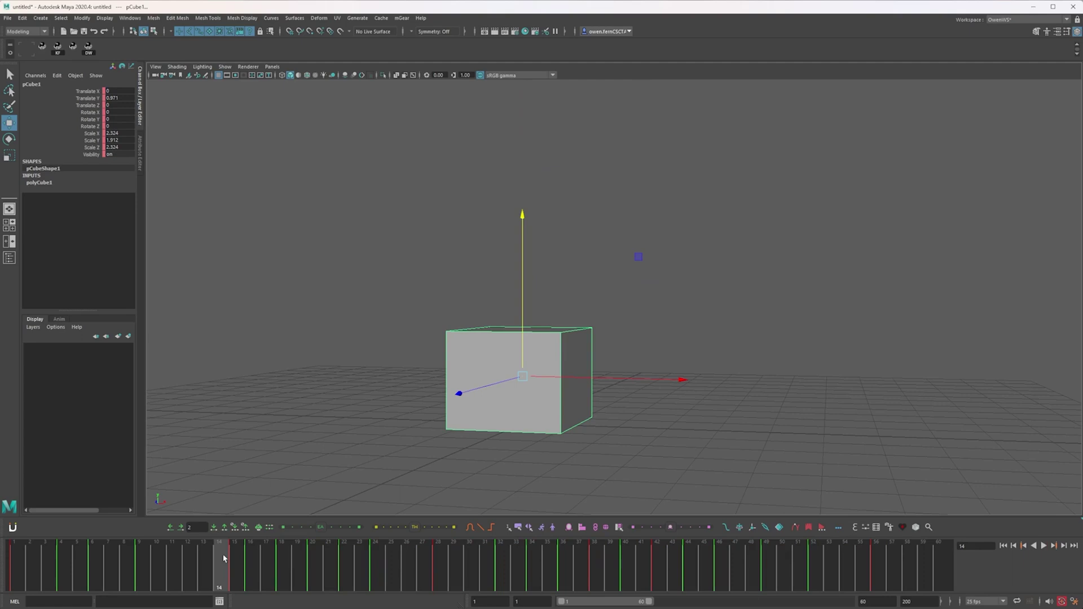
# Try shifting every key from the takeoff stretch at frame 16 onward one frame later, and play back the result.
pyautogui.keyDown('shift'); pyautogui.moveTo(256, 556); pyautogui.dragTo(887, 587); pyautogui.keyUp('shift')
pyautogui.moveTo(575, 586); pyautogui.dragTo(590, 587)
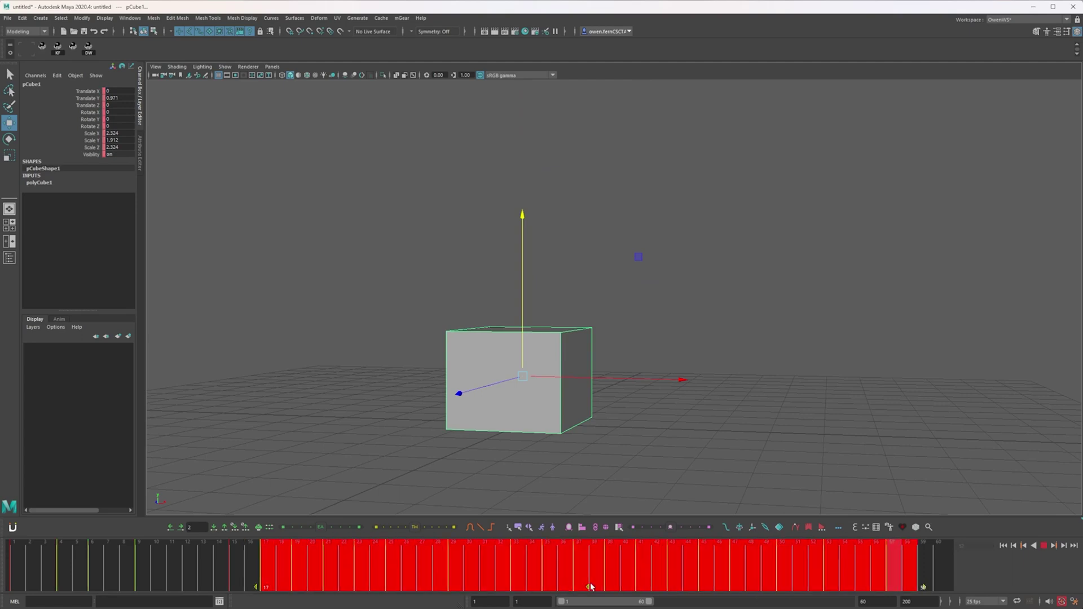
pyautogui.click(103, 575)
pyautogui.hotkey('alt', 'v')
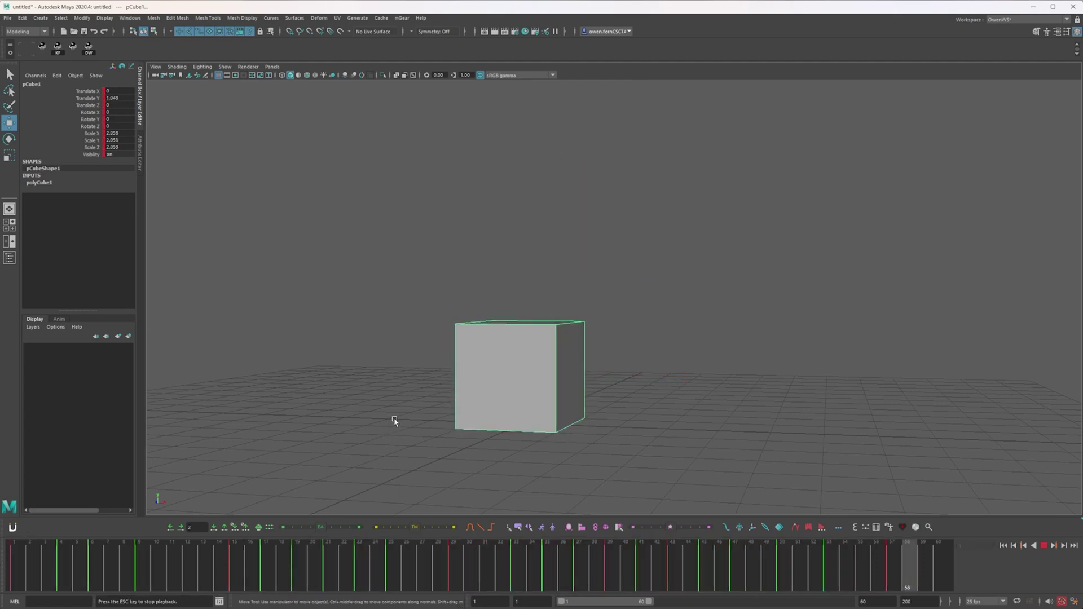
# Move the keys from frame 17 onward back one frame earlier and replay the jump.
pyautogui.click(268, 580)
pyautogui.keyDown('shift'); pyautogui.moveTo(268, 580); pyautogui.dragTo(924, 581); pyautogui.keyUp('shift')
pyautogui.moveTo(597, 587); pyautogui.dragTo(581, 586)
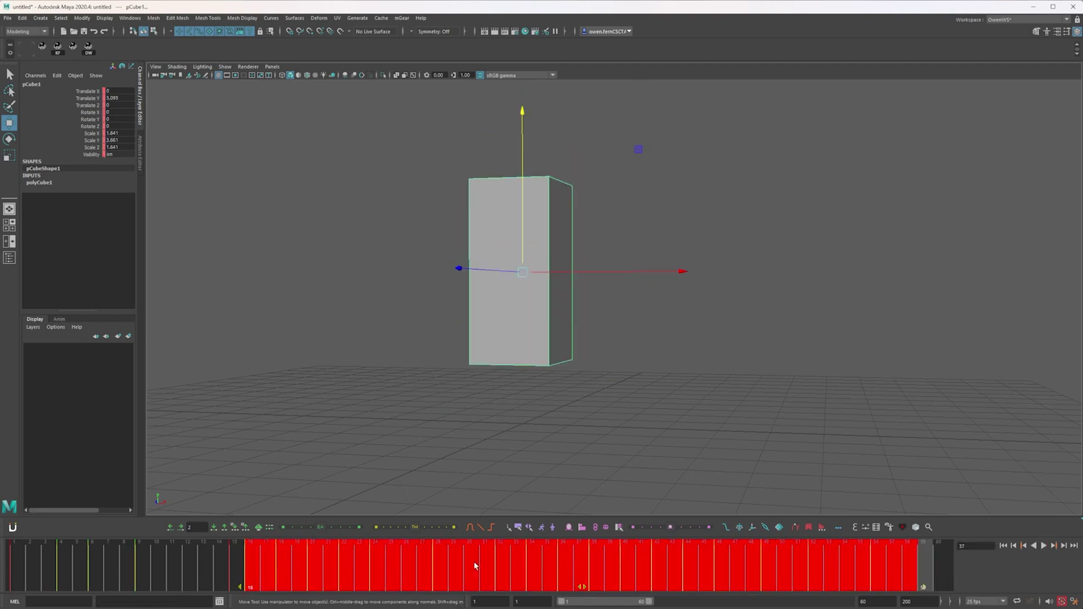
pyautogui.moveTo(51, 572); pyautogui.dragTo(18, 572)
pyautogui.hotkey('alt', 'v')
# Shift the fall and landing keys from frame 37 onward one frame earlier and play back the jump.
pyautogui.moveTo(552, 581); pyautogui.dragTo(928, 565)
pyautogui.click(490, 559)
pyautogui.keyDown('shift'); pyautogui.moveTo(578, 564); pyautogui.dragTo(941, 570); pyautogui.keyUp('shift')
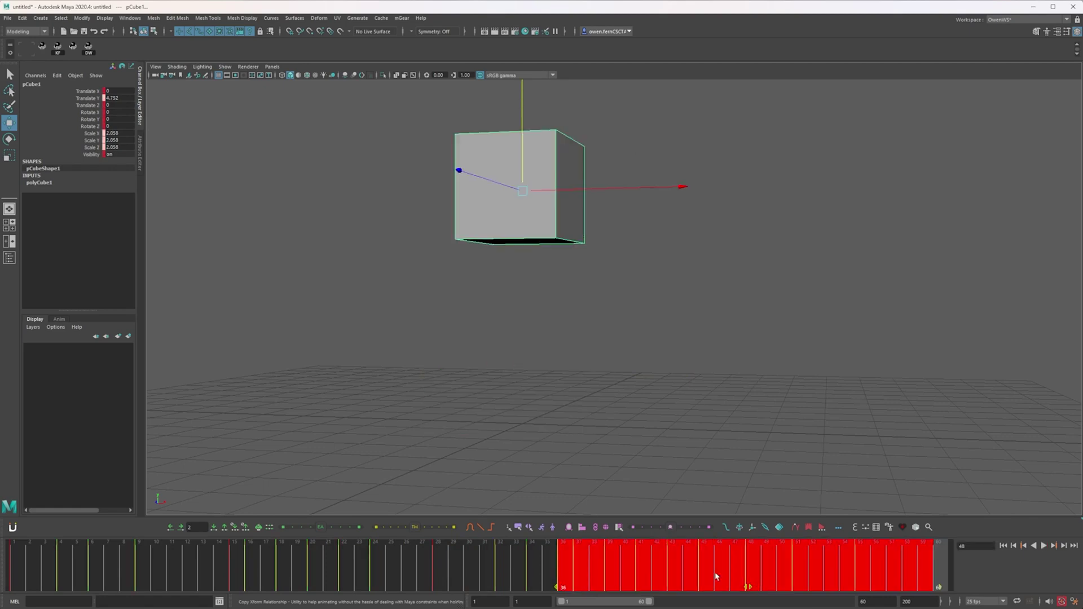
pyautogui.click(516, 566)
pyautogui.hotkey('alt', 'v')
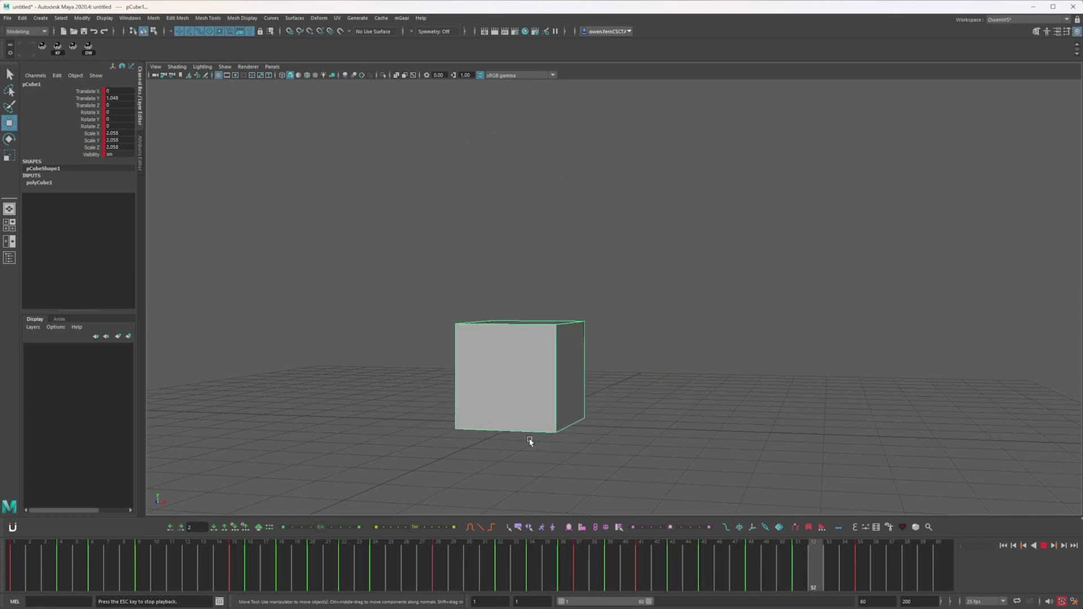
pyautogui.press('Escape')
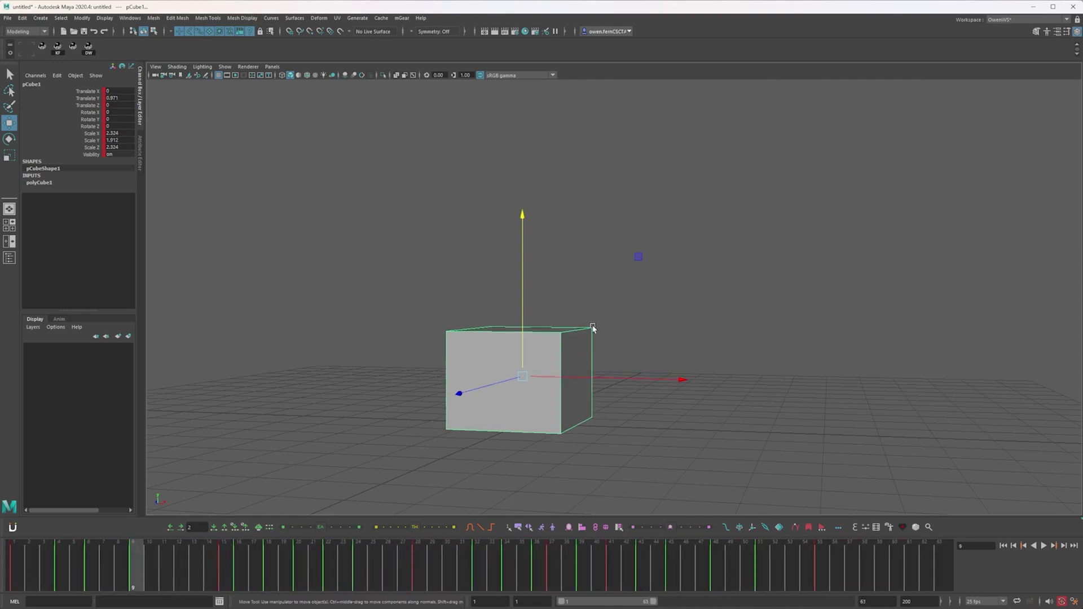
# Tilt the stretched cube at frame 16 to a Rotate Z of about -10.
pyautogui.press('e')
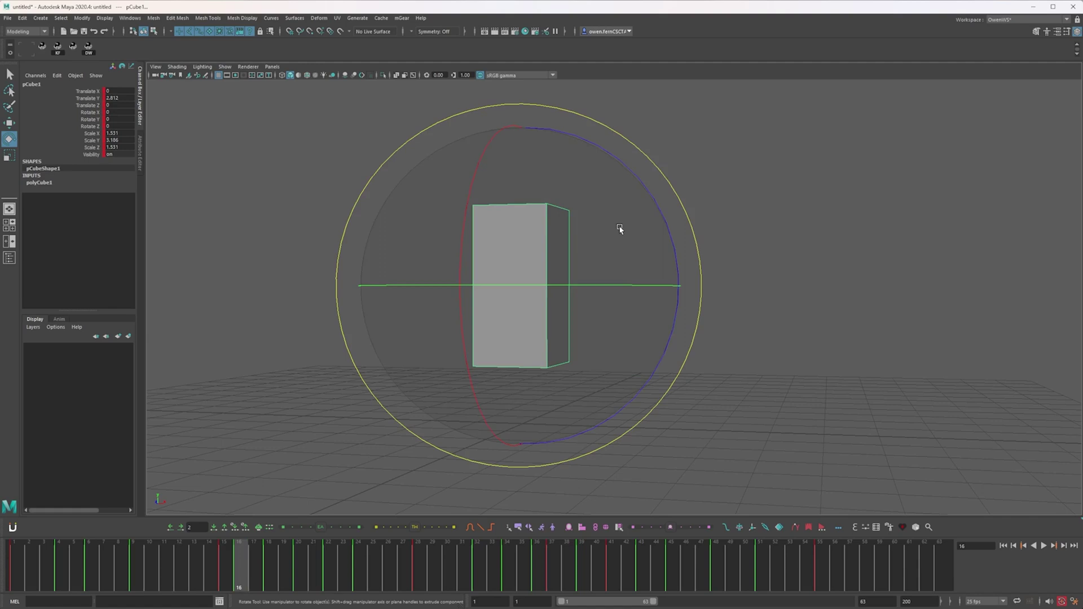
pyautogui.moveTo(669, 235); pyautogui.dragTo(638, 337)
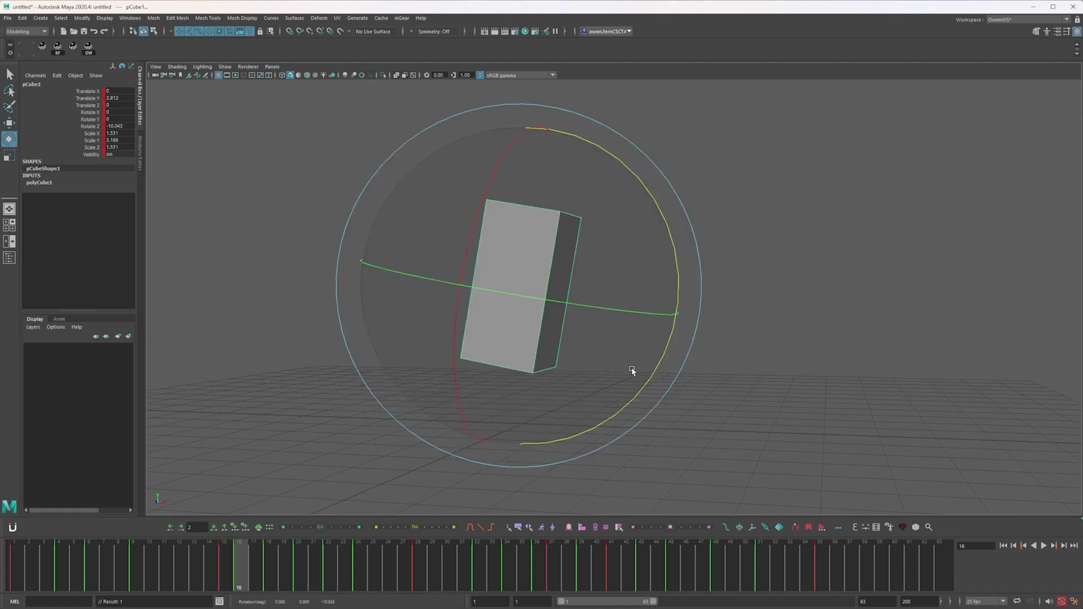
pyautogui.press('w')
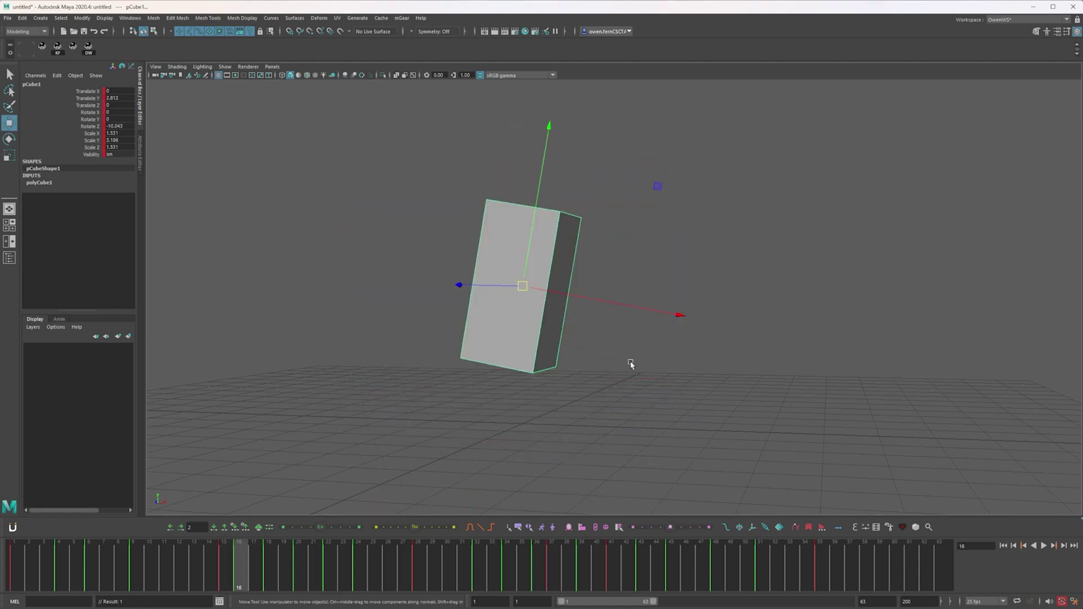
# Tilt the cube at frame 18 to a Rotate Z of about -40 and move it to about Translate X 0.92, Translate Y 4.3.
pyautogui.press('e')
pyautogui.moveTo(672, 184); pyautogui.dragTo(648, 341)
pyautogui.press('w')
pyautogui.moveTo(653, 346); pyautogui.dragTo(730, 330, button='middle')
pyautogui.press(',')
pyautogui.press(',')
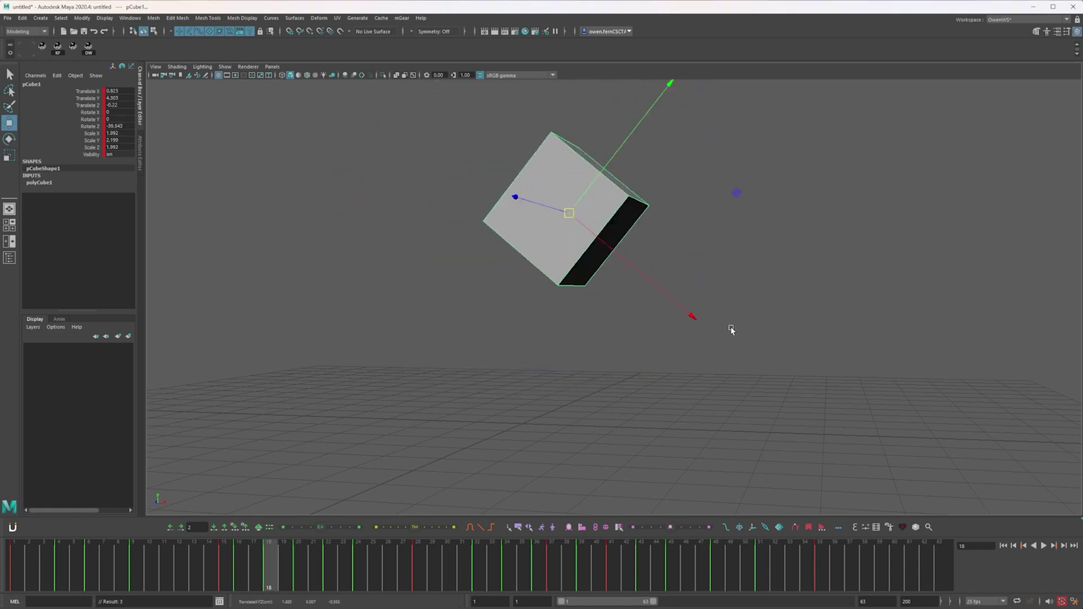
# Rotate the cube in its air poses to a Rotate Z of about -79 at frame 24 and about -88 at frame 28.
pyautogui.press('.')
pyautogui.press('.')
pyautogui.press('e')
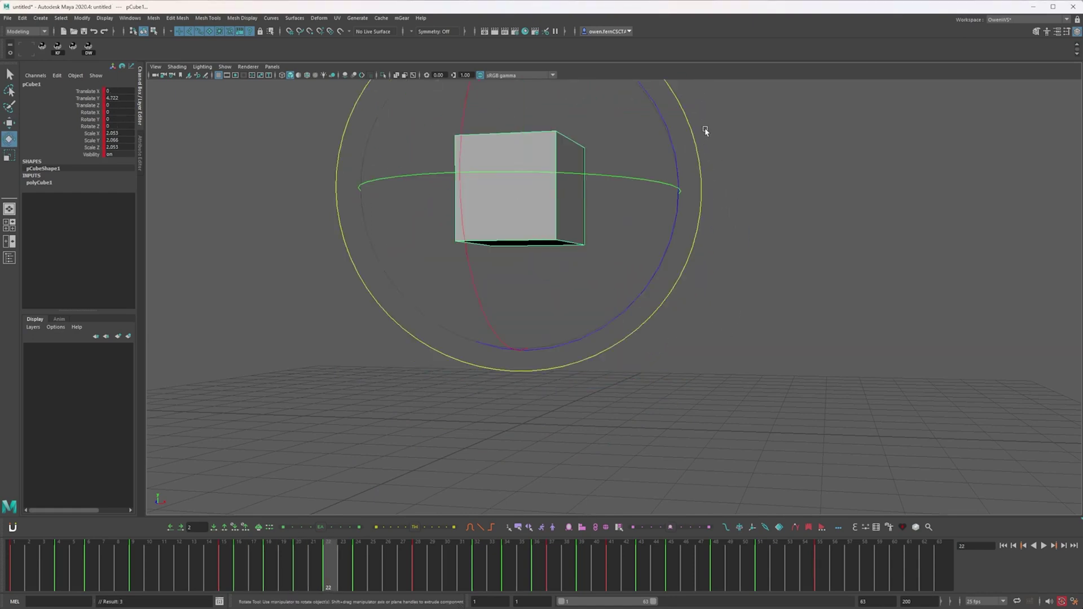
pyautogui.press('.')
pyautogui.press('.')
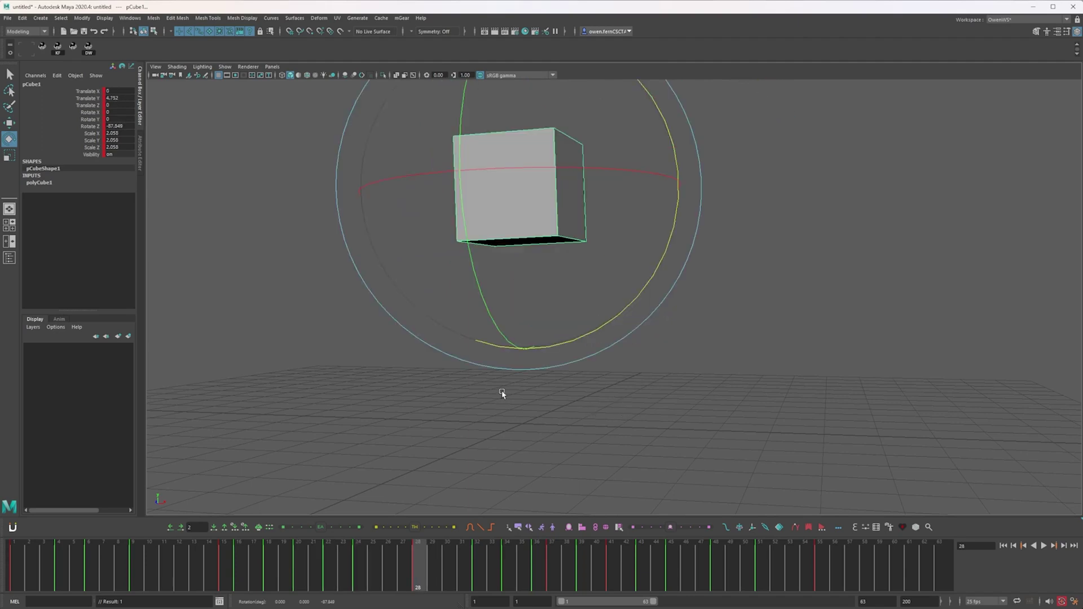
# Play back the rotating jump, shorten the playback range to end at frame 26, and replay it from frame 1.
pyautogui.moveTo(197, 570); pyautogui.dragTo(17, 564)
pyautogui.hotkey('alt', 'v')
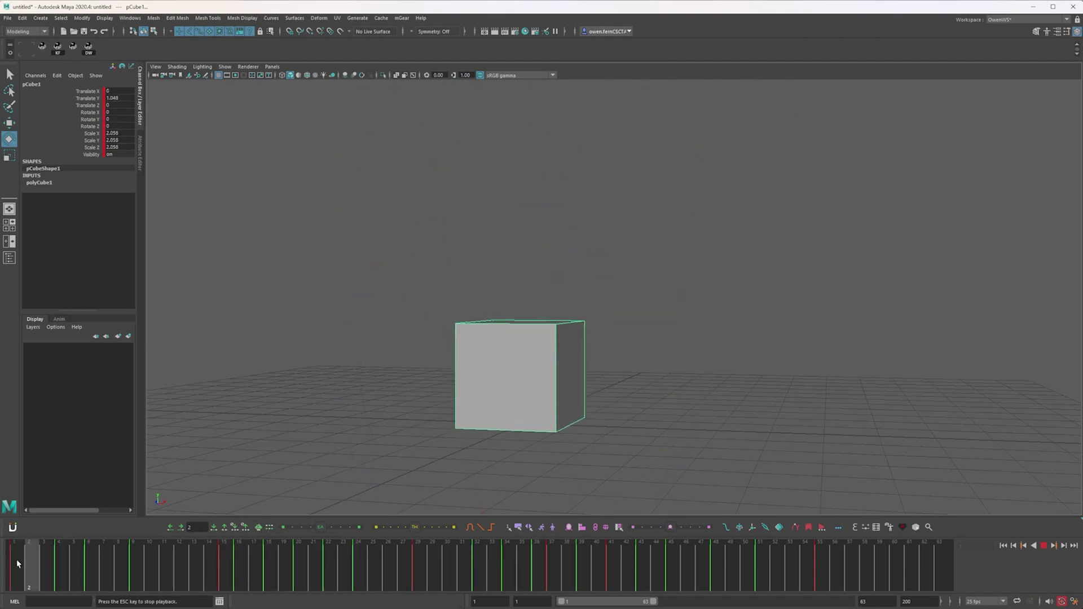
pyautogui.press('Escape')
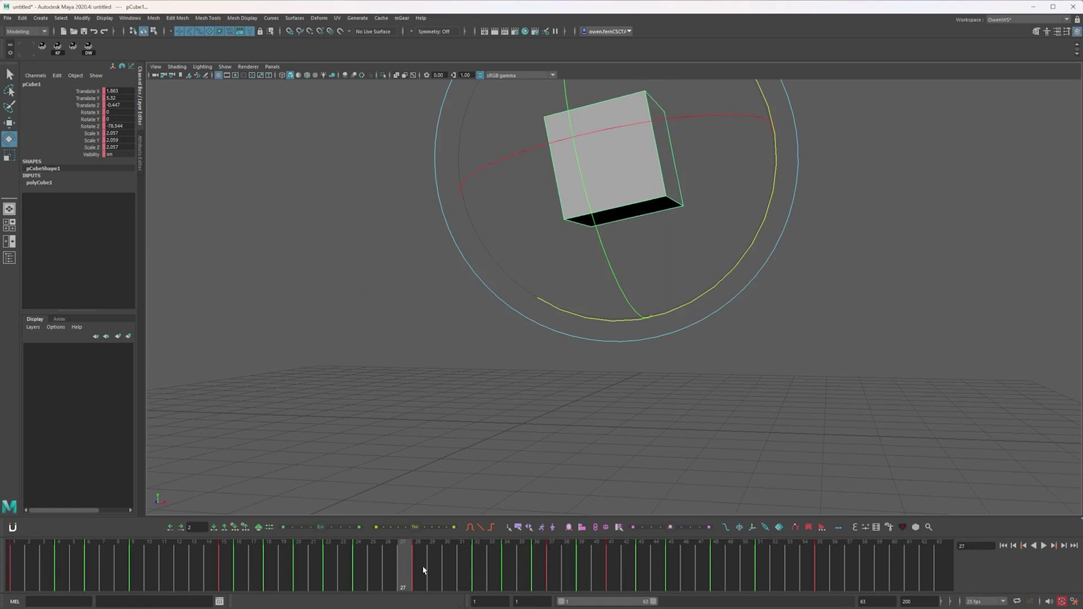
pyautogui.moveTo(653, 601); pyautogui.dragTo(600, 607)
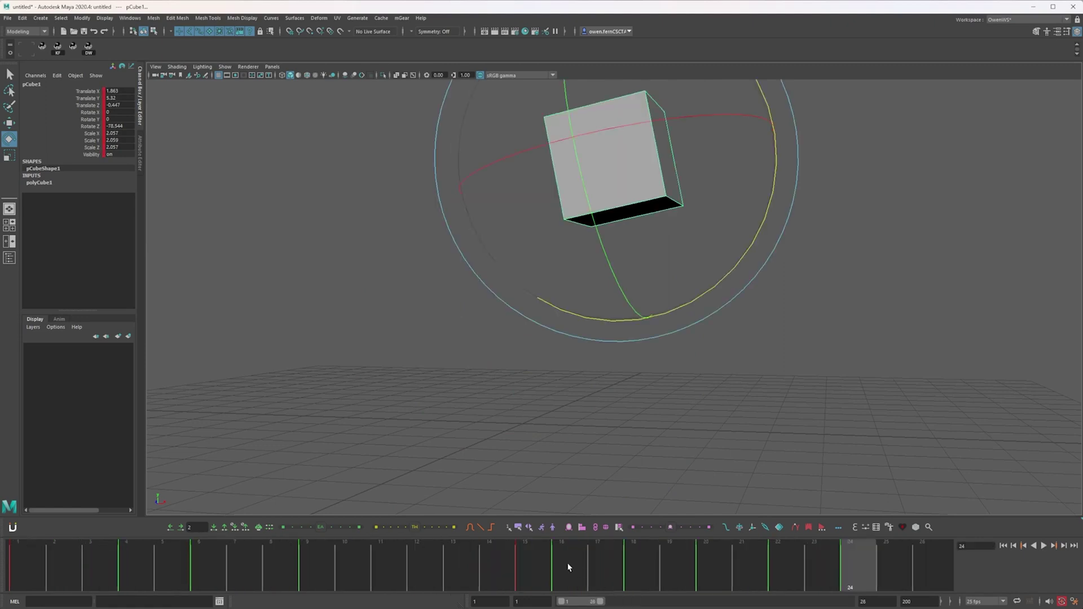
pyautogui.click(15, 558)
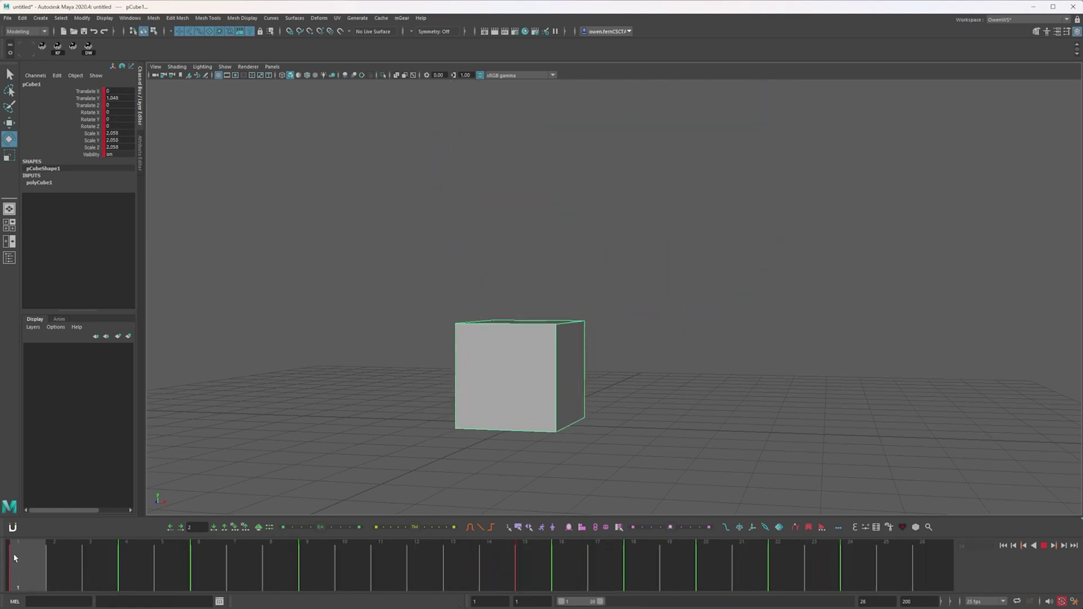
pyautogui.hotkey('alt', 'v')
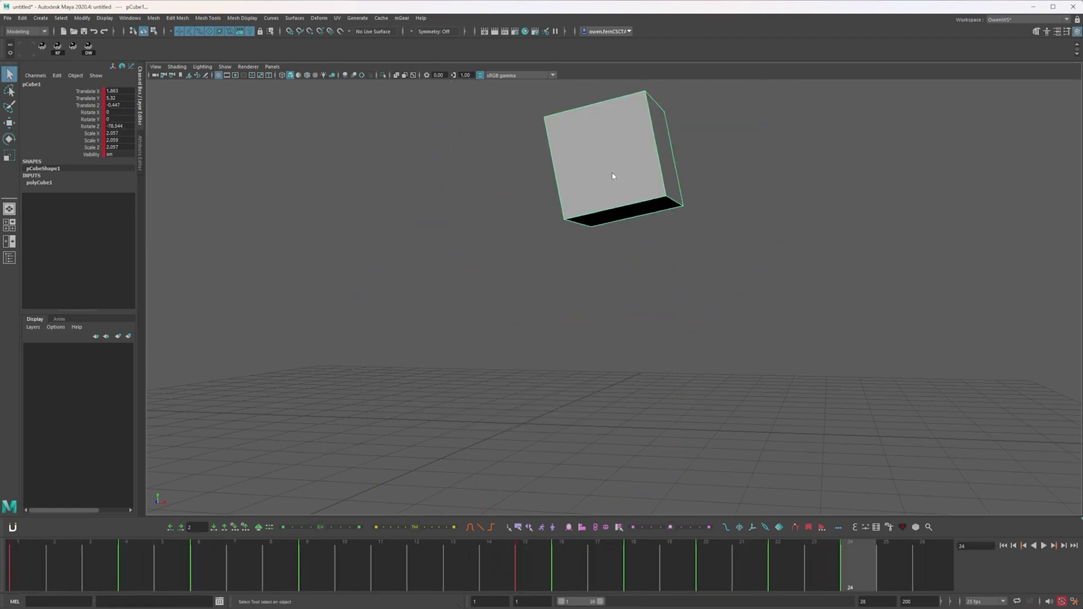
# Assign the cube a new Lambert material with a Mountain texture on its color, and play back the jump.
pyautogui.rightClick(610, 173)
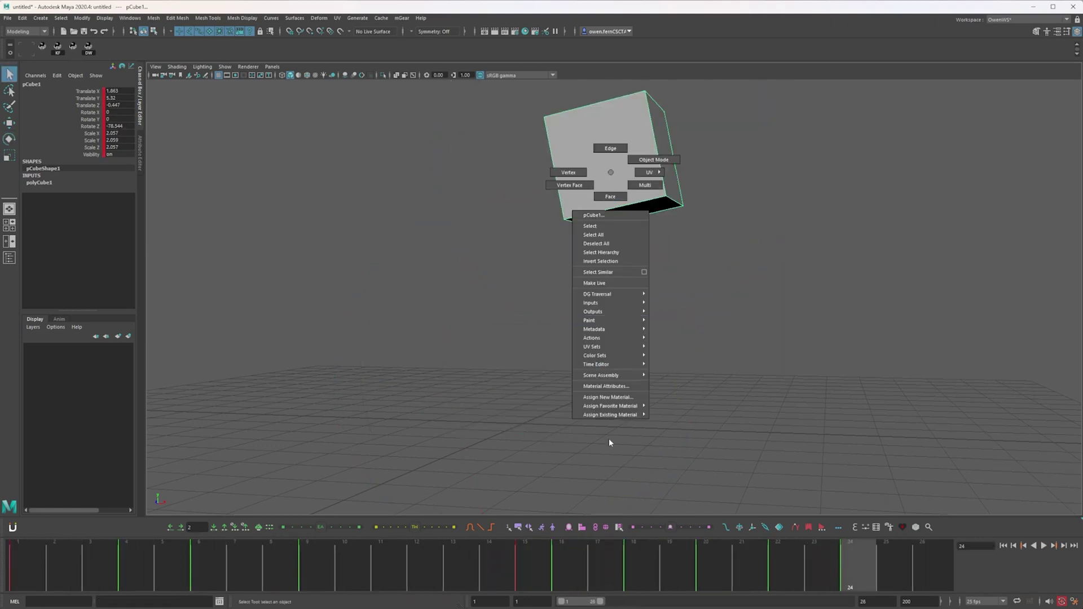
pyautogui.click(608, 397)
pyautogui.click(388, 273)
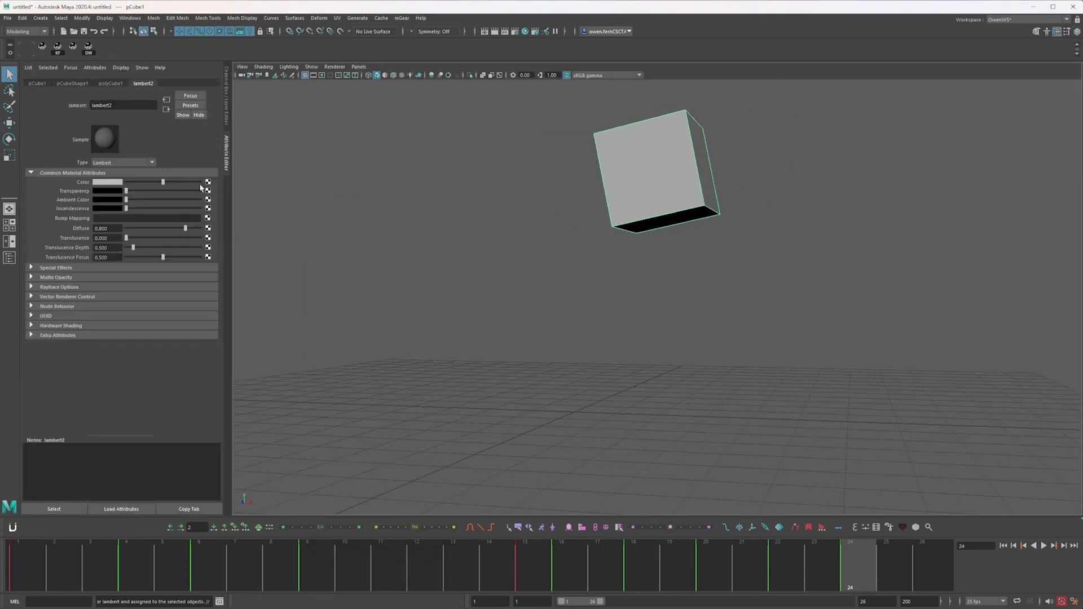
pyautogui.click(208, 183)
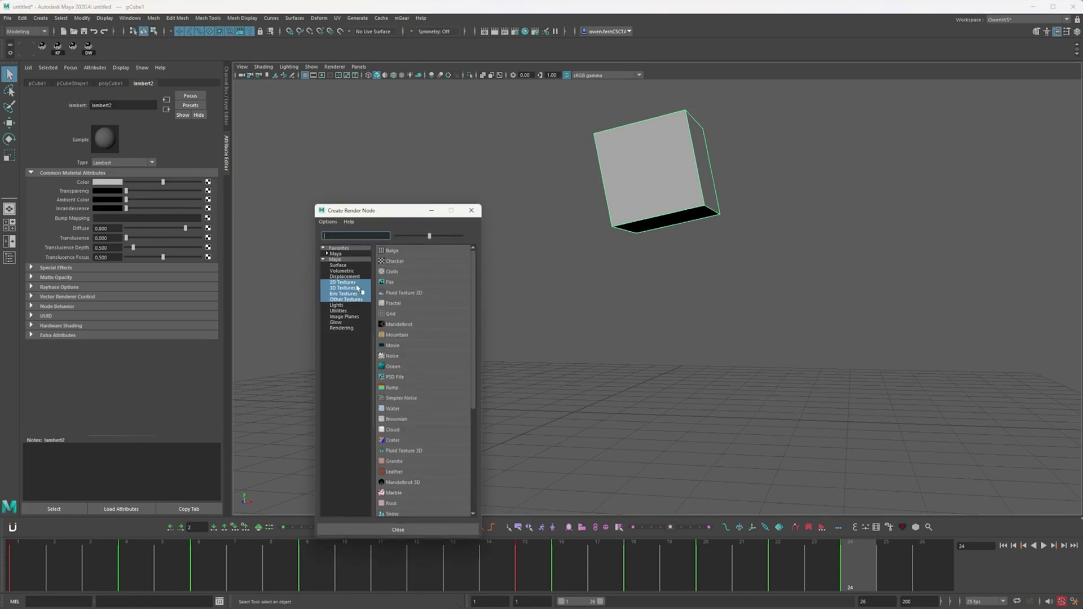
pyautogui.click(406, 336)
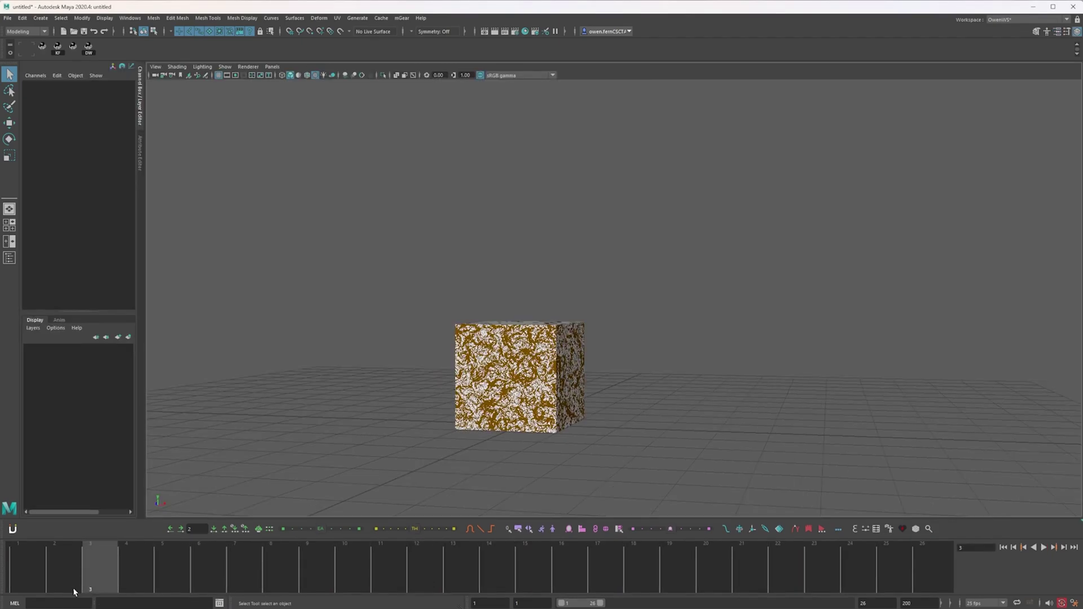
pyautogui.hotkey('alt', 'v')
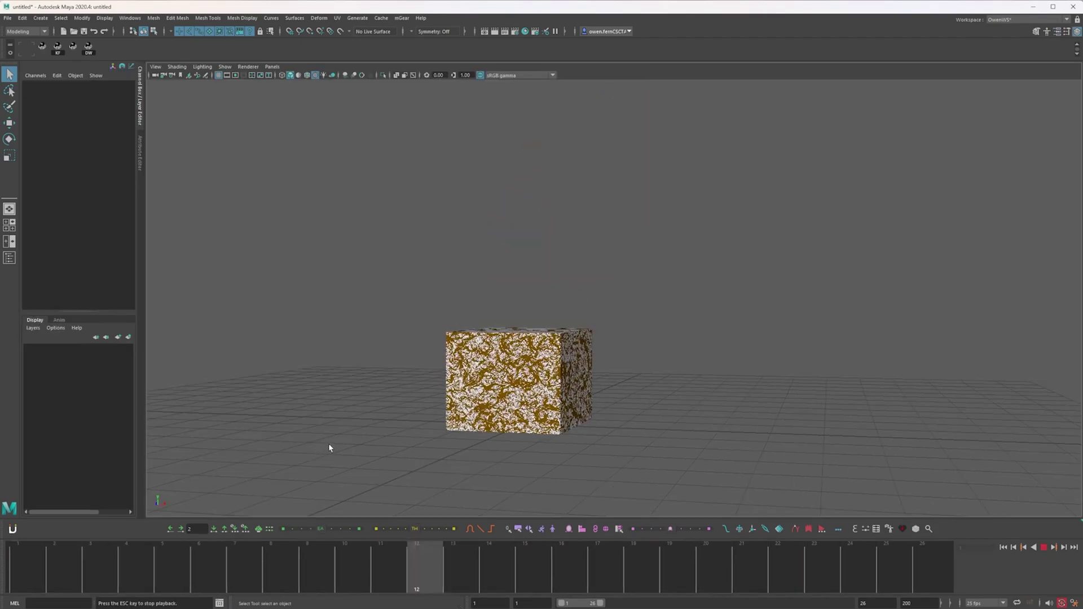
pyautogui.hotkey('alt', 'v')
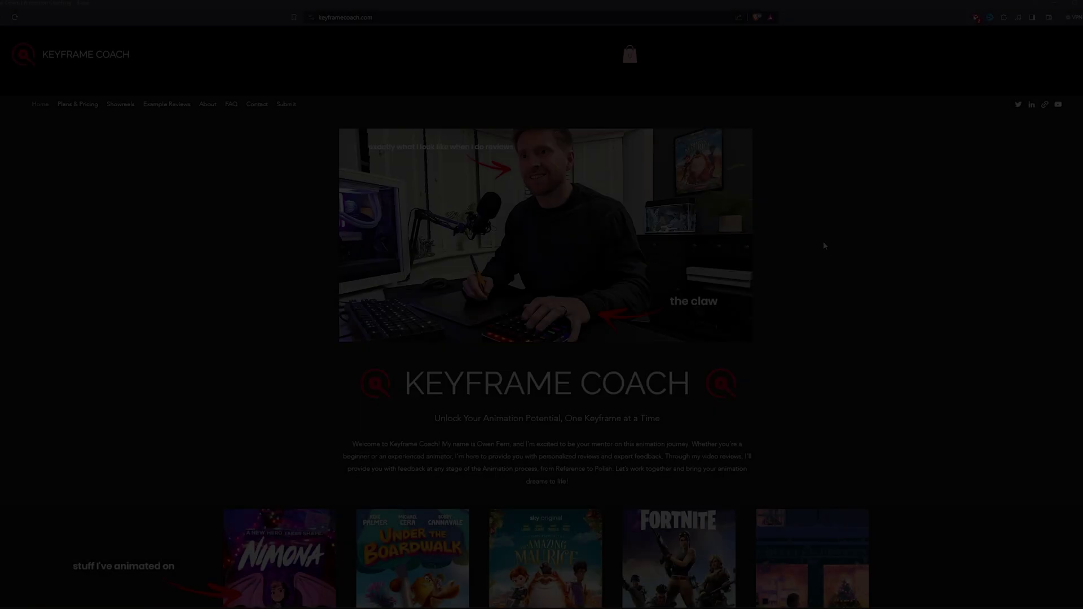
# Look through the Keyframe Coach home page in the web browser.
pyautogui.scroll(-1, 820, 244)
pyautogui.scroll(-5, 820, 246)
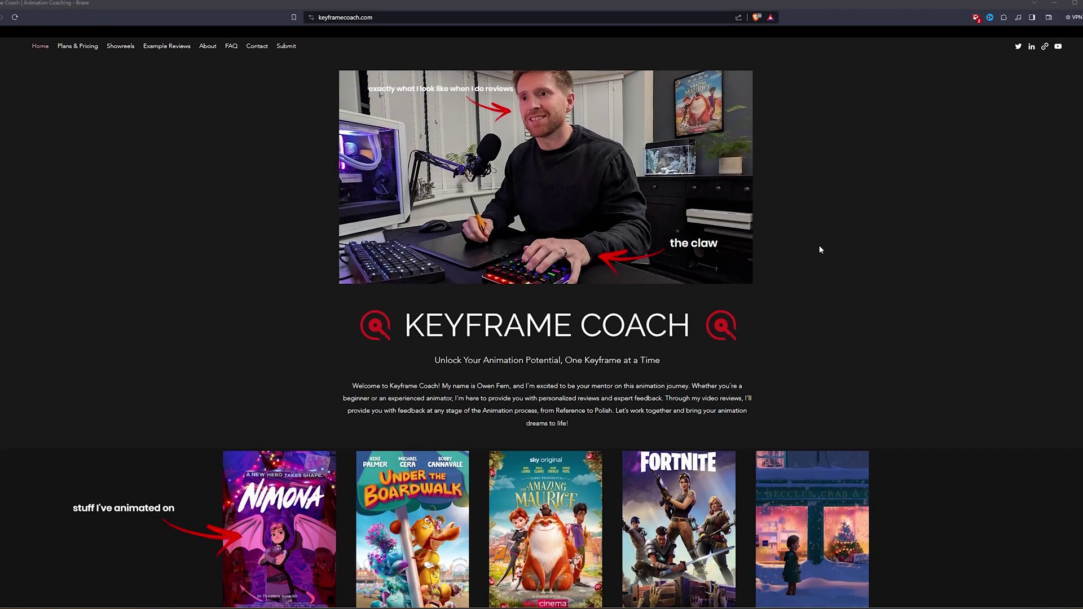
pyautogui.scroll(-2, 816, 253)
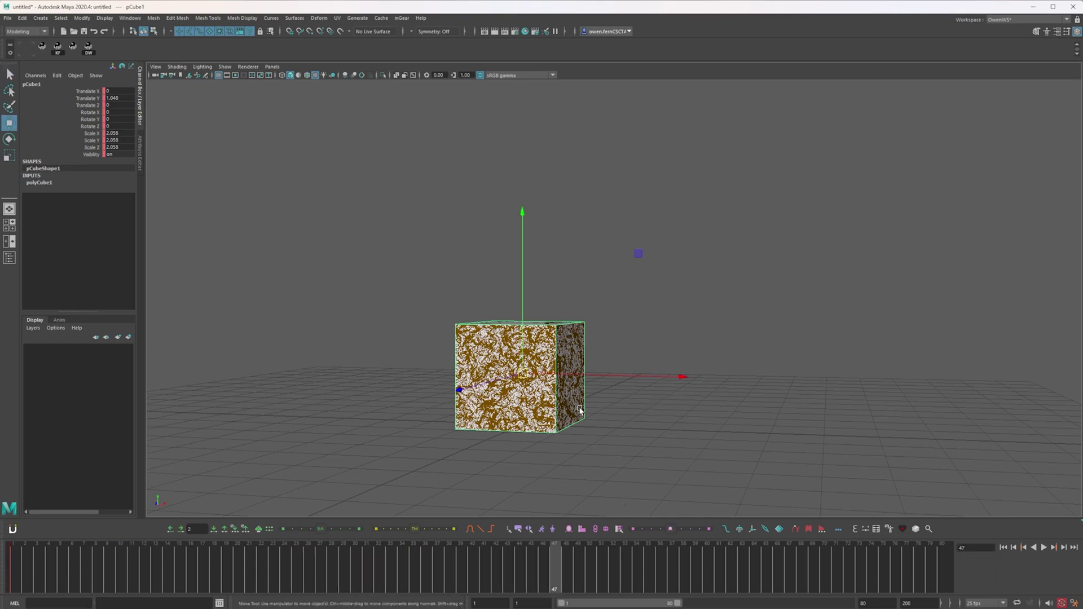
# Pose the landed cube at frame 47 at about Translate X 6.76, with Rotate X about 52 and Rotate Z about -89.
pyautogui.moveTo(601, 415); pyautogui.dragTo(952, 430, button='middle')
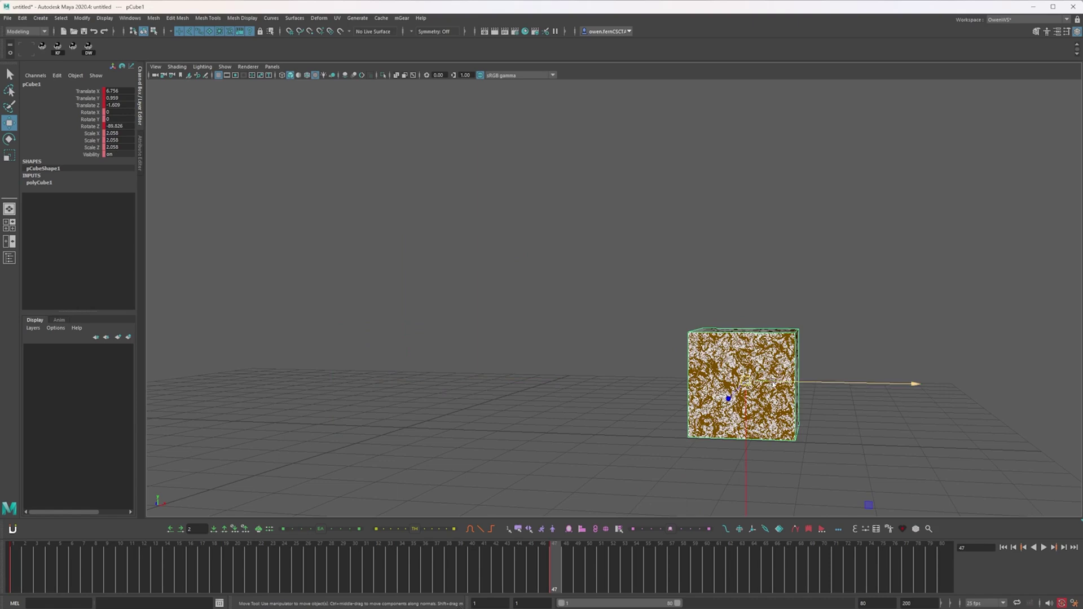
pyautogui.press('e')
pyautogui.moveTo(853, 395); pyautogui.dragTo(684, 411)
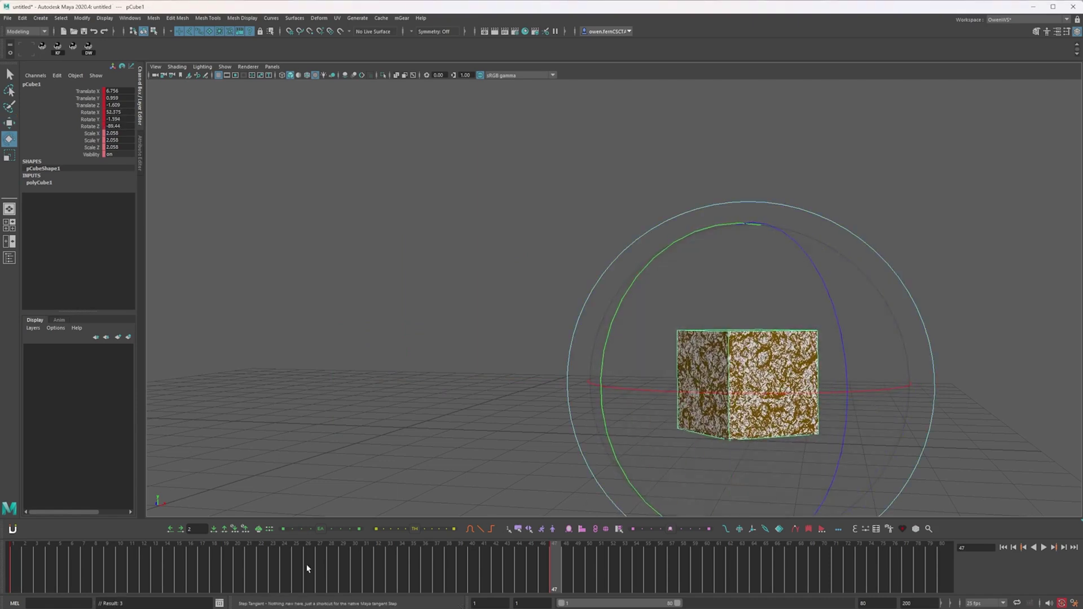
# Turn and tilt the cube at frame 15 to about Rotate X 4.7, Rotate Y 8.4 and Rotate Z 8.9.
pyautogui.click(35, 566)
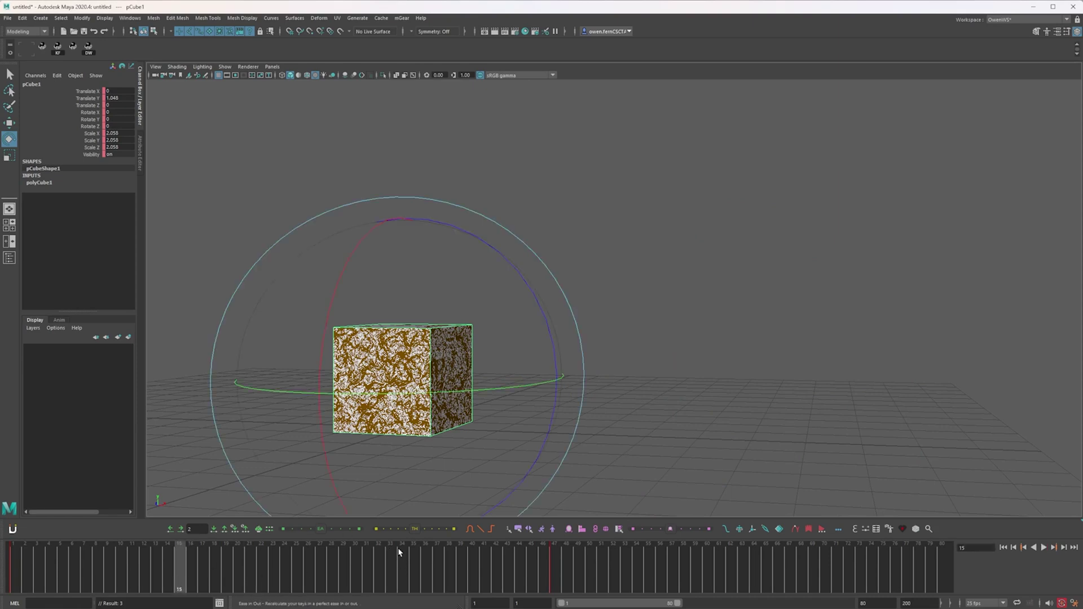
pyautogui.moveTo(491, 392); pyautogui.dragTo(498, 394)
pyautogui.keyDown('alt'); pyautogui.moveTo(574, 437); pyautogui.dragTo(591, 441, button='middle'); pyautogui.keyUp('alt')
pyautogui.moveTo(451, 396); pyautogui.dragTo(473, 395)
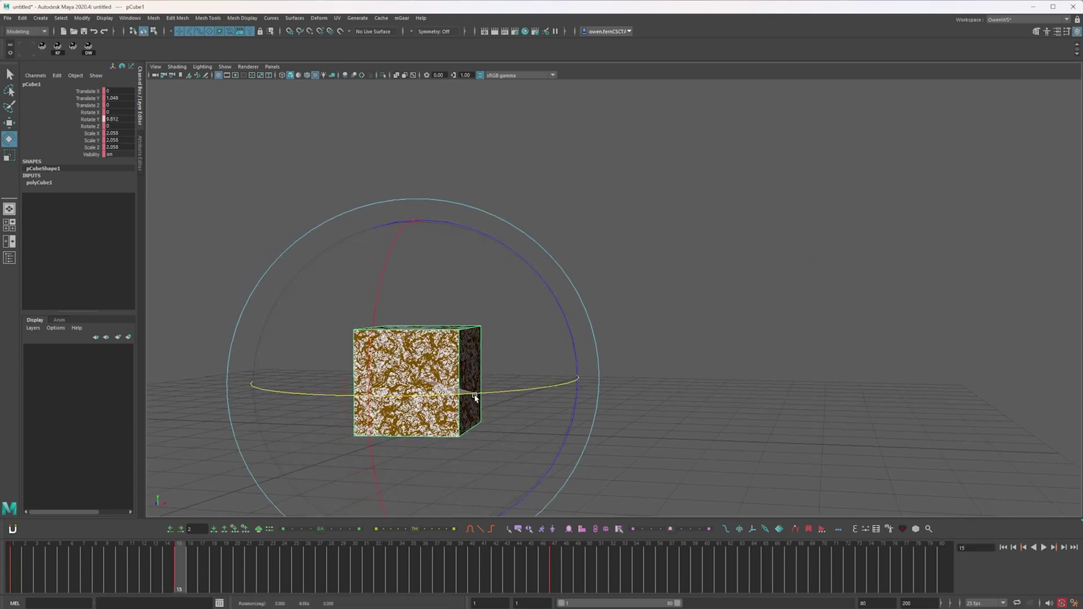
pyautogui.press('w')
pyautogui.press('e')
pyautogui.moveTo(534, 273); pyautogui.dragTo(329, 368)
# Move the tilted cube at frame 15 to about Translate X -0.29, Translate Y 1.2, comparing it with the frame 1 pose.
pyautogui.press('w')
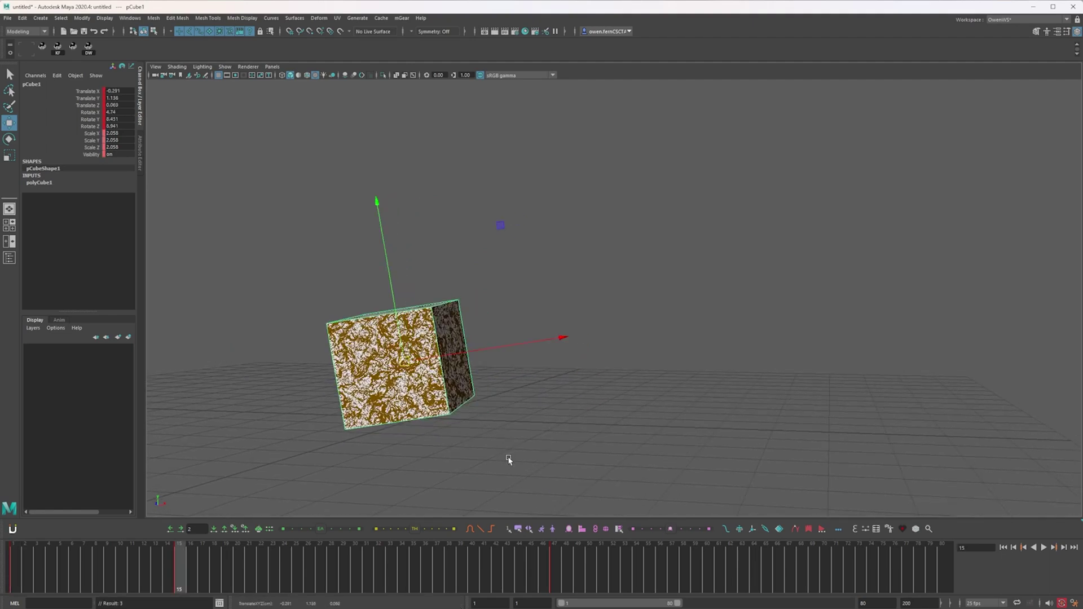
pyautogui.moveTo(515, 455); pyautogui.dragTo(514, 456, button='middle')
pyautogui.press(',')
pyautogui.press('.')
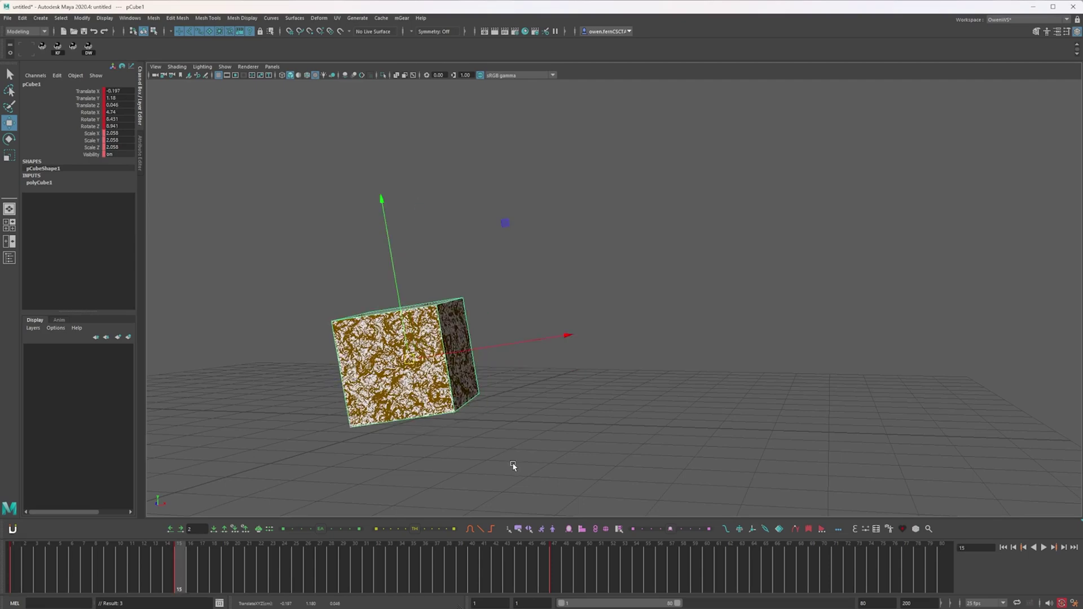
pyautogui.press(',')
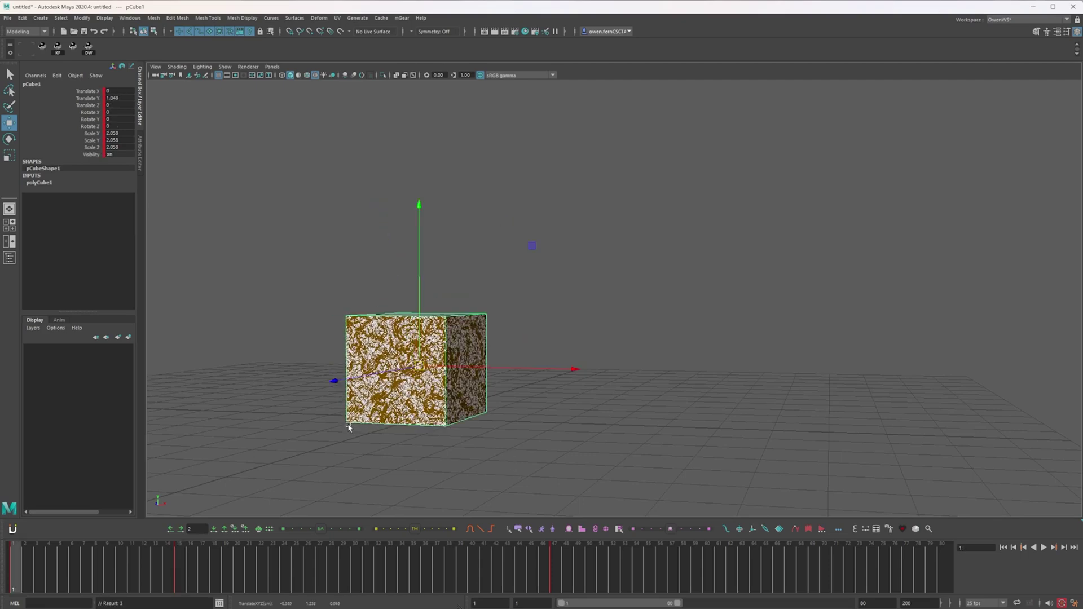
pyautogui.press('.')
pyautogui.press(',')
pyautogui.press('.')
# Squash the cube slightly at frame 4 to about Scale X and Z 2.12, Scale Y 2.02, and lower it to Translate Y 1.01.
pyautogui.press('.')
pyautogui.hotkey('shift', 'w')
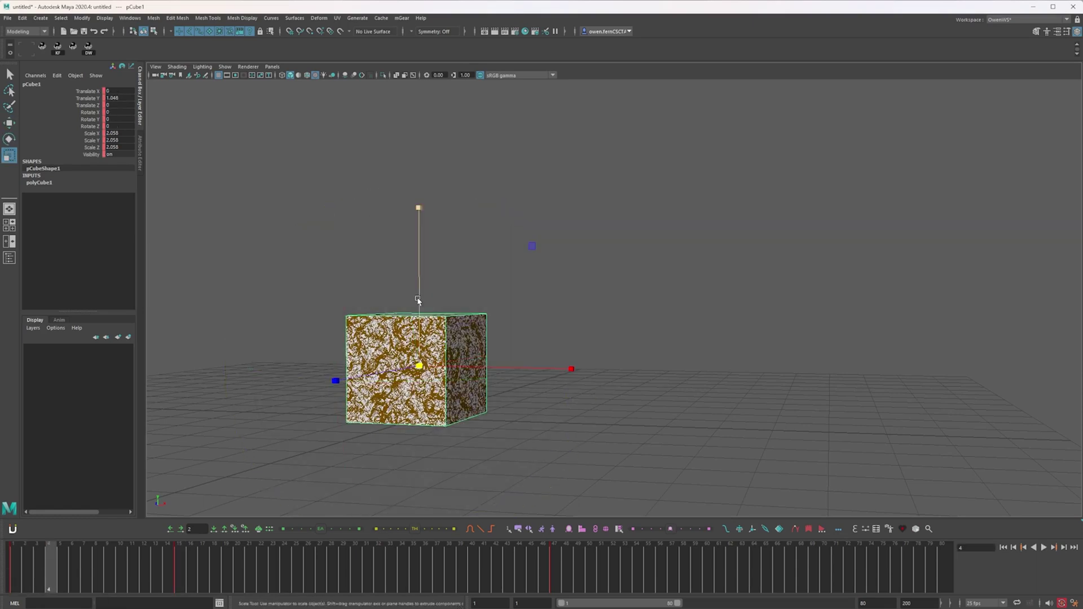
pyautogui.moveTo(419, 356); pyautogui.dragTo(419, 359)
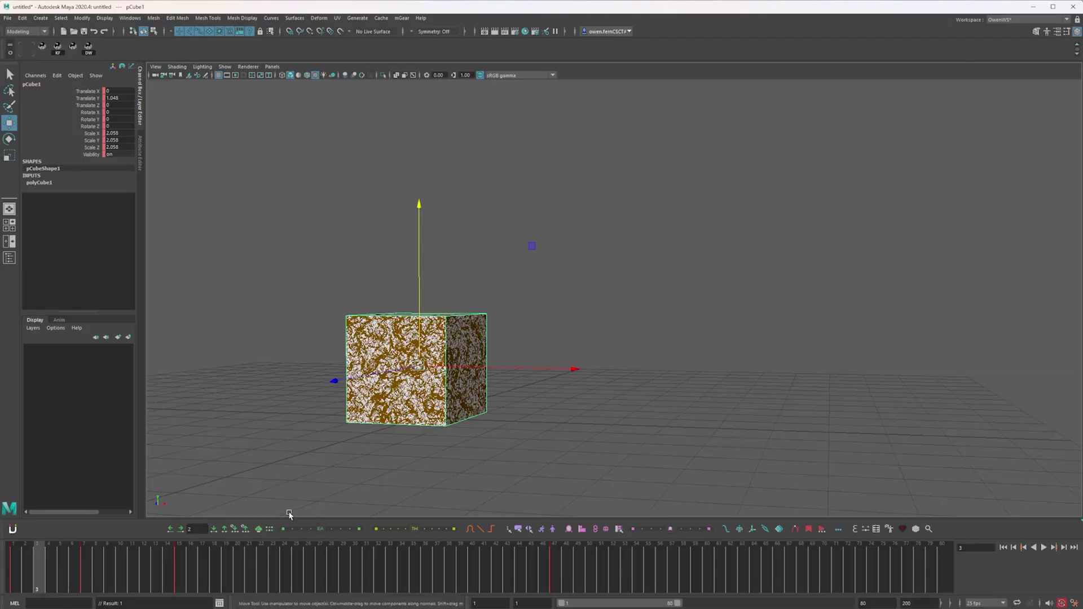
# Undo the last changes to the squash key's timing and place that key at frame 5.
pyautogui.hotkey('ctrl', 'z')
pyautogui.hotkey('ctrl', 'z')
pyautogui.hotkey('ctrl', 'z')
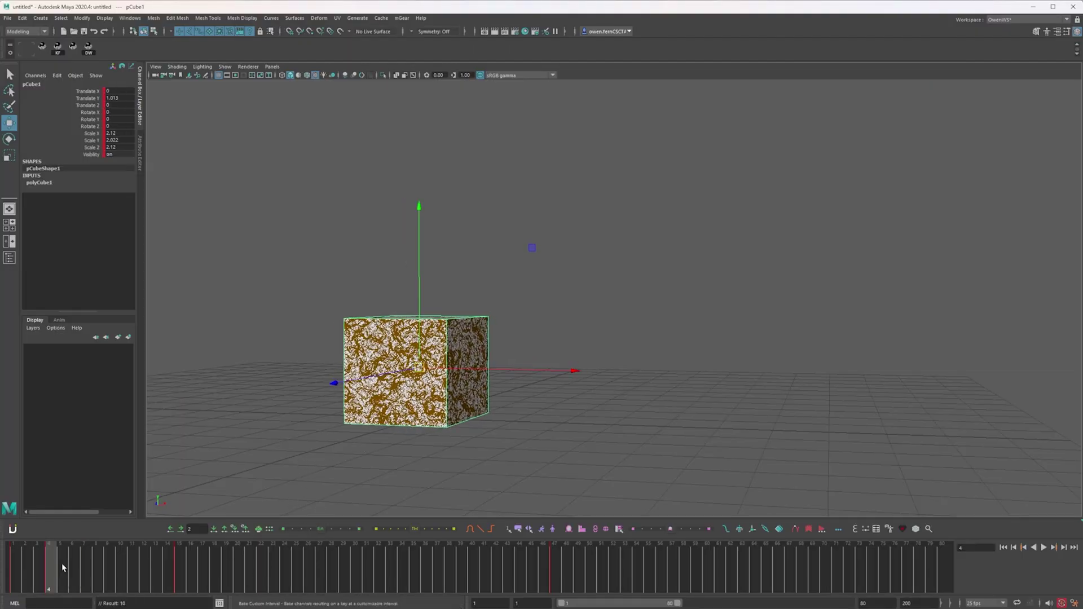
pyautogui.press('.')
pyautogui.press('.')
pyautogui.press('.')
pyautogui.press('.')
pyautogui.press('.')
pyautogui.press(',')
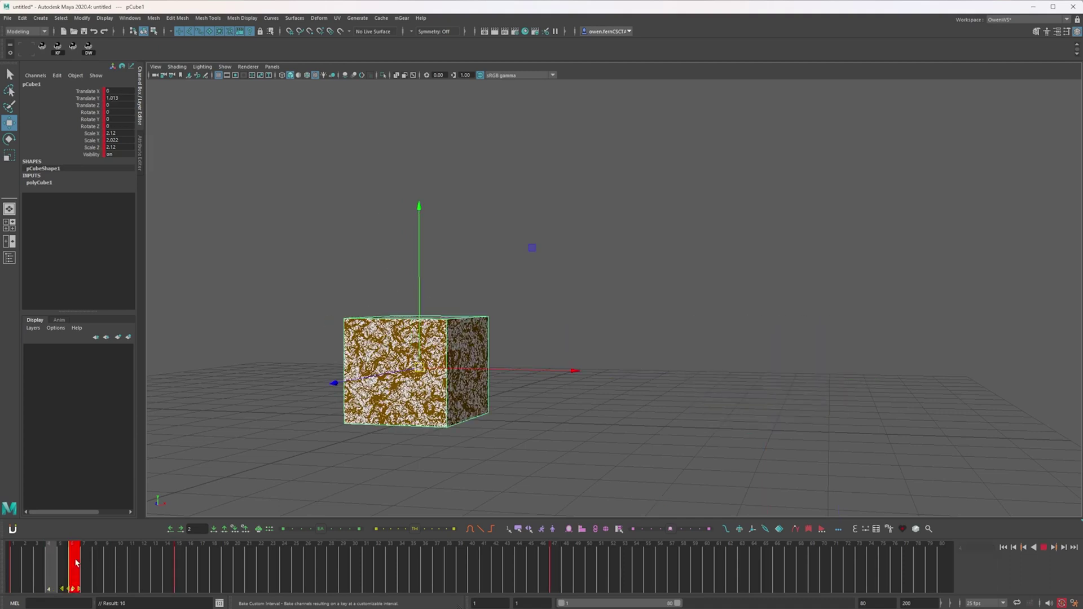
pyautogui.moveTo(75, 563); pyautogui.dragTo(65, 565)
# Add an in-between key at frame 2 and compare it with the neighbouring poses.
pyautogui.click(31, 580)
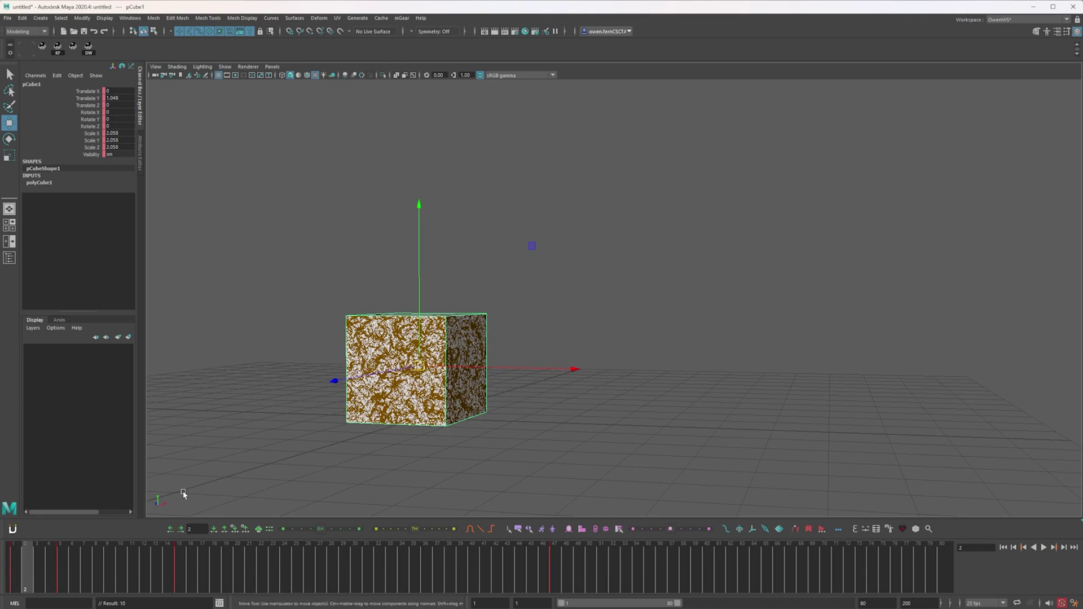
pyautogui.press('s')
pyautogui.press(',')
pyautogui.press('.')
pyautogui.press('.')
pyautogui.press(',')
pyautogui.press(',')
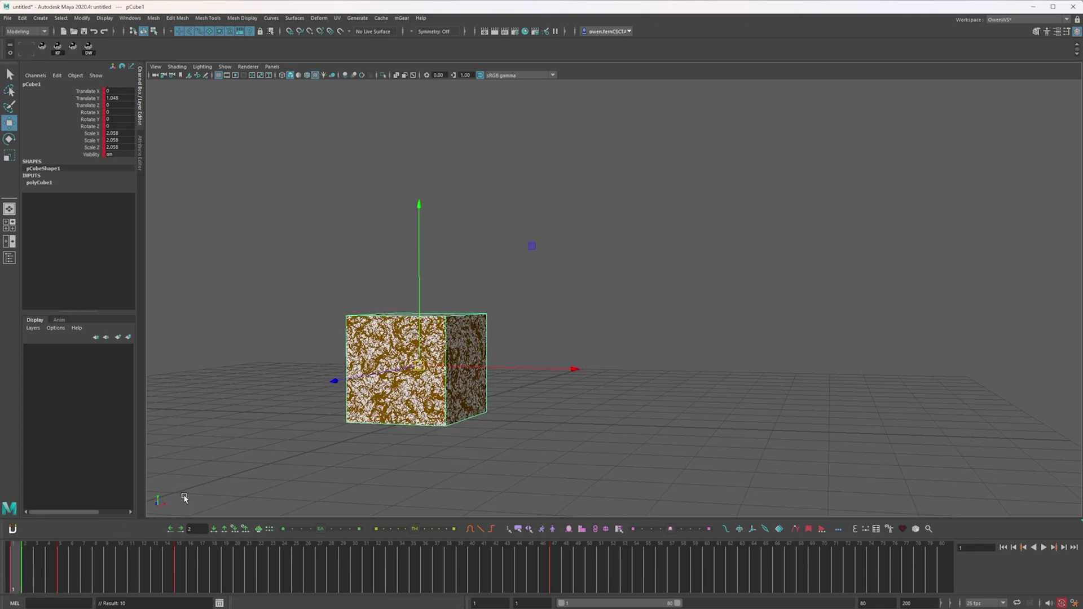
pyautogui.press('.')
pyautogui.press(',')
pyautogui.press('.')
# Add an in-between key at frame 3 and step back and forth through the opening squash keys.
pyautogui.click(39, 579)
pyautogui.press('s')
pyautogui.click(51, 579)
pyautogui.press('s')
pyautogui.press(',')
pyautogui.press(',')
pyautogui.press(',')
pyautogui.press('.')
pyautogui.press('.')
pyautogui.press('.')
pyautogui.press('.')
pyautogui.press(',')
pyautogui.press(',')
pyautogui.press('.')
pyautogui.press('.')
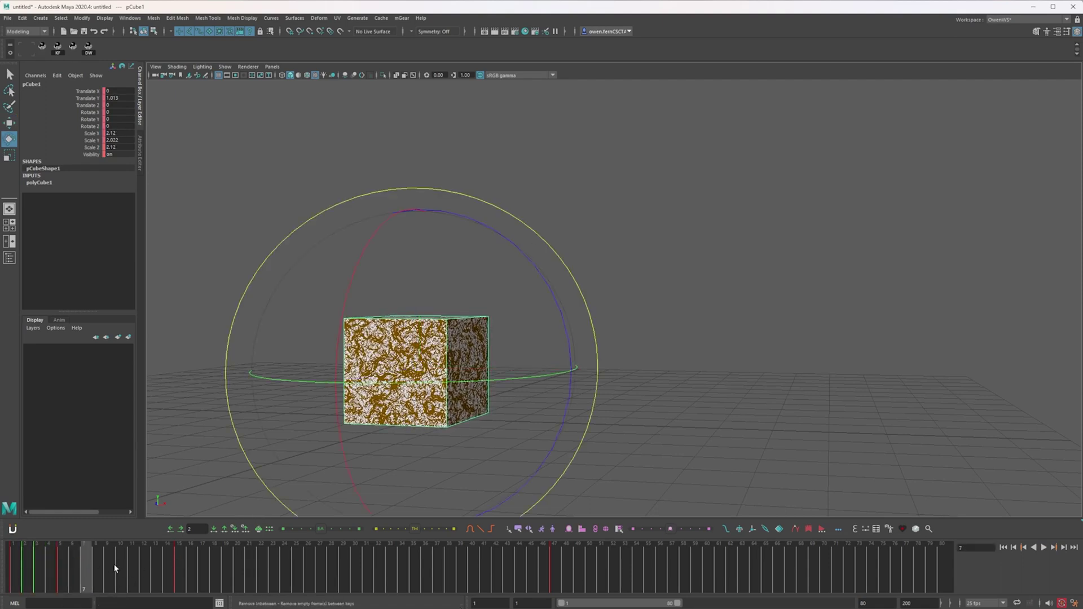
# Add an in-between key at frame 7 favouring the squash pose, with Rotate Z about 1.6, and compare it with the surrounding keys.
pyautogui.press('s')
pyautogui.press('[')
pyautogui.press('[')
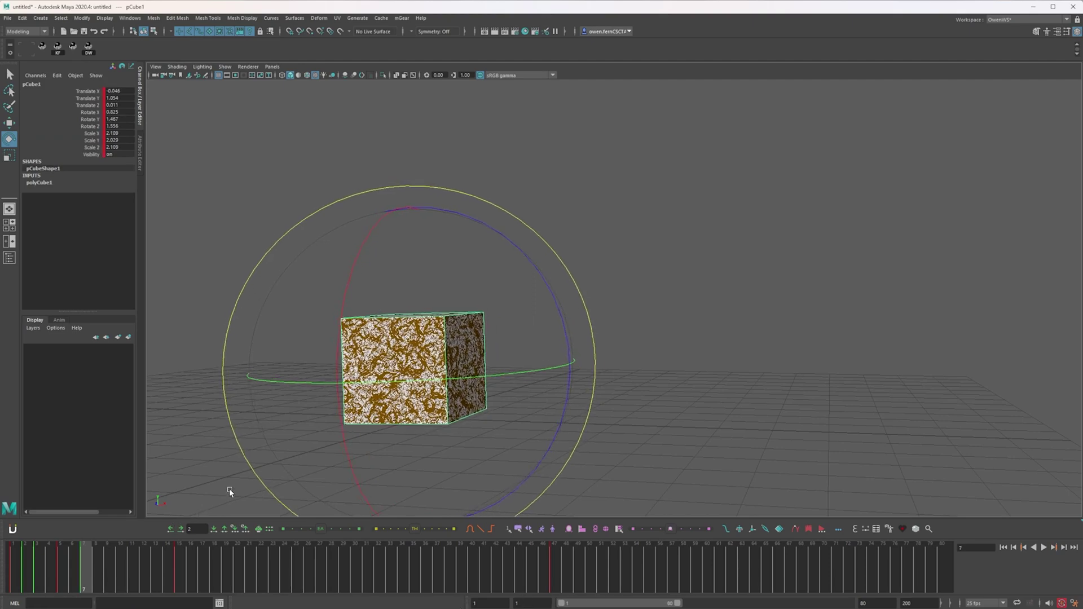
pyautogui.press('.')
pyautogui.press(',')
pyautogui.press(',')
pyautogui.press('.')
pyautogui.press('.')
pyautogui.press(',')
pyautogui.press(',')
pyautogui.press('.')
pyautogui.press('.')
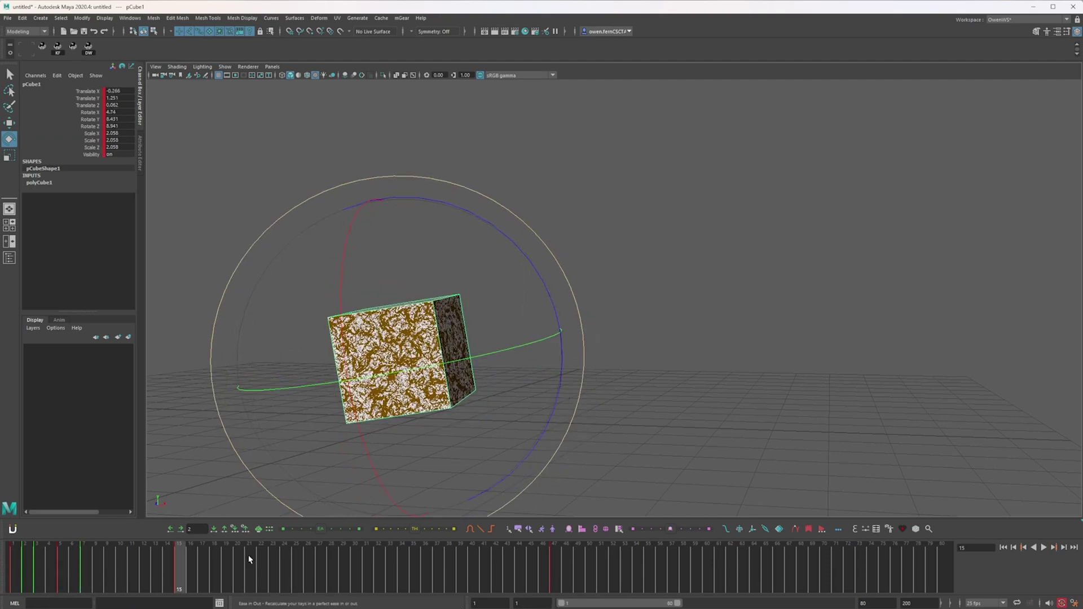
# Nudge the cube to about Translate X -0.04, Y 1.08 at frame 7 and about Translate X -0.31, Y 1.24 at frame 15.
pyautogui.press('q')
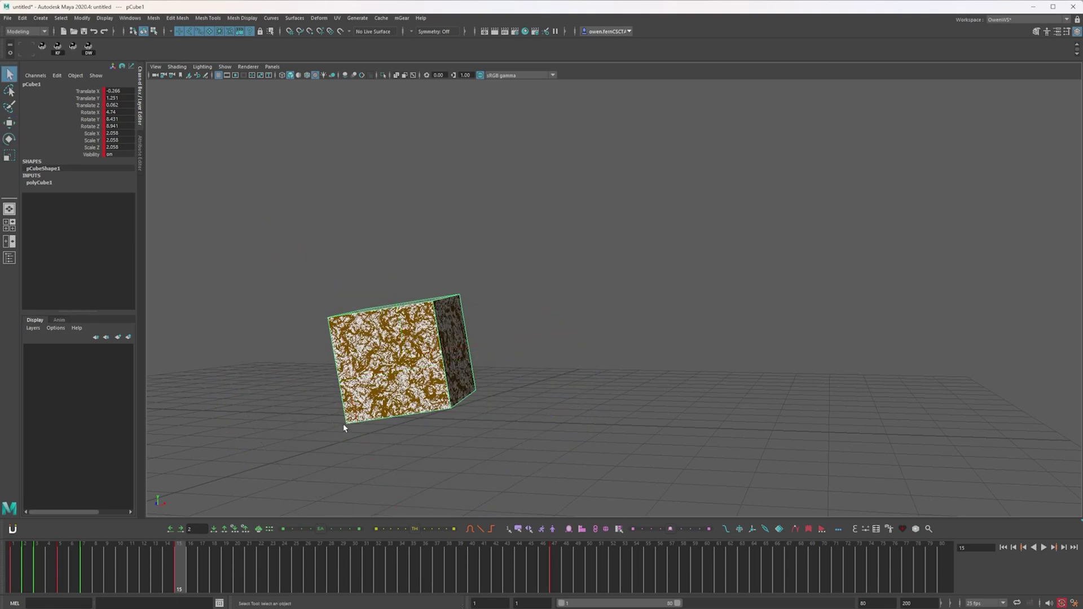
pyautogui.press(',')
pyautogui.press('w')
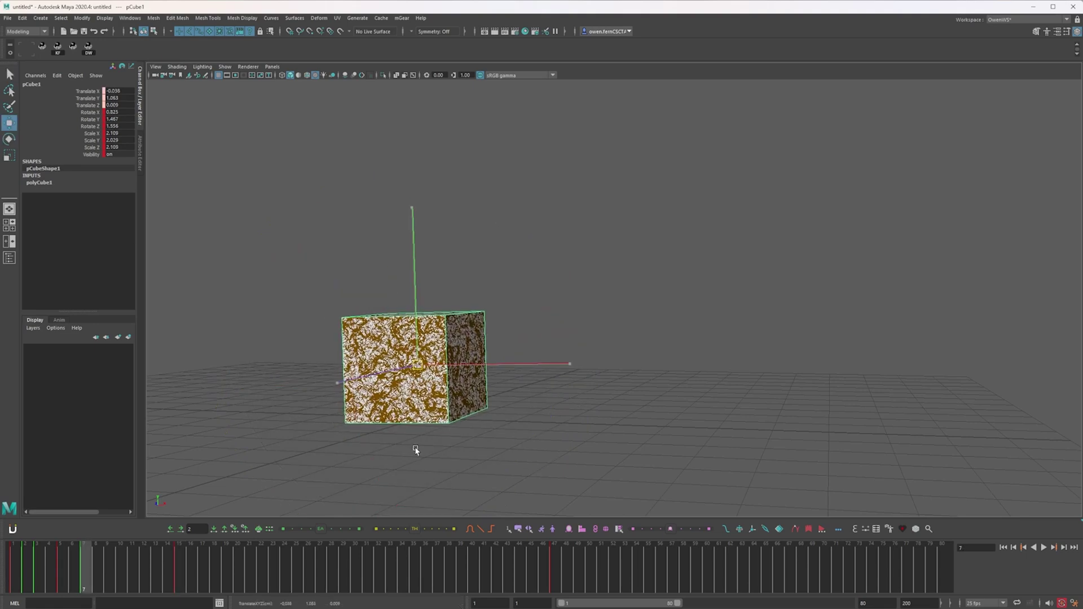
pyautogui.moveTo(417, 454); pyautogui.dragTo(419, 452, button='middle')
pyautogui.hotkey('shift', 'w')
pyautogui.press('.')
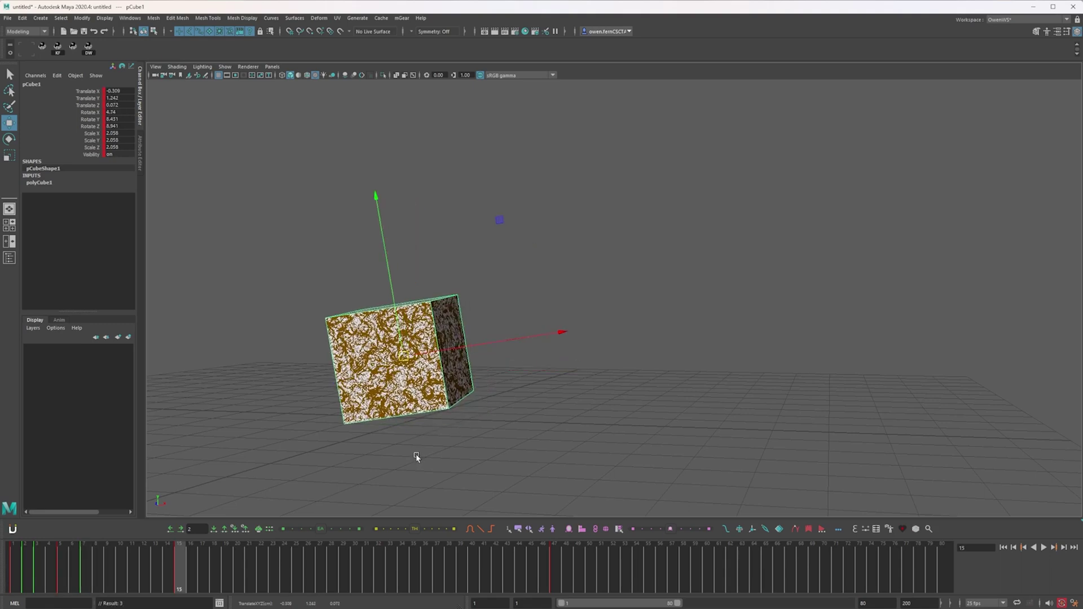
pyautogui.press(',')
pyautogui.press('.')
pyautogui.press('.')
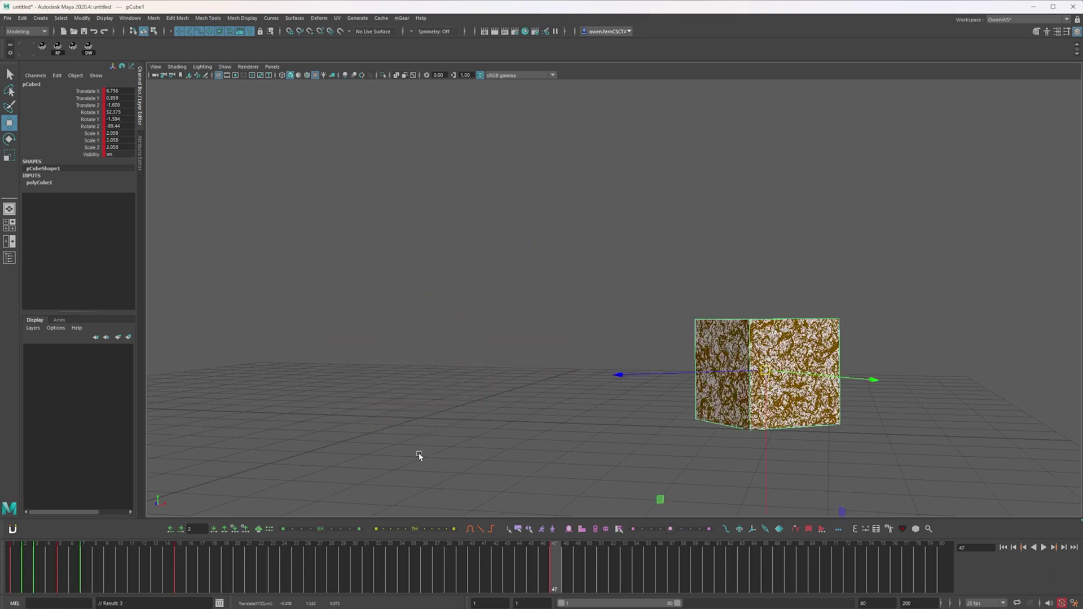
# Add an in-between key at frame 9 favouring the frame 15 pose and rotate the cube to about X 3.8, Y 5.9, Z 6.6.
pyautogui.press(',')
pyautogui.press(',')
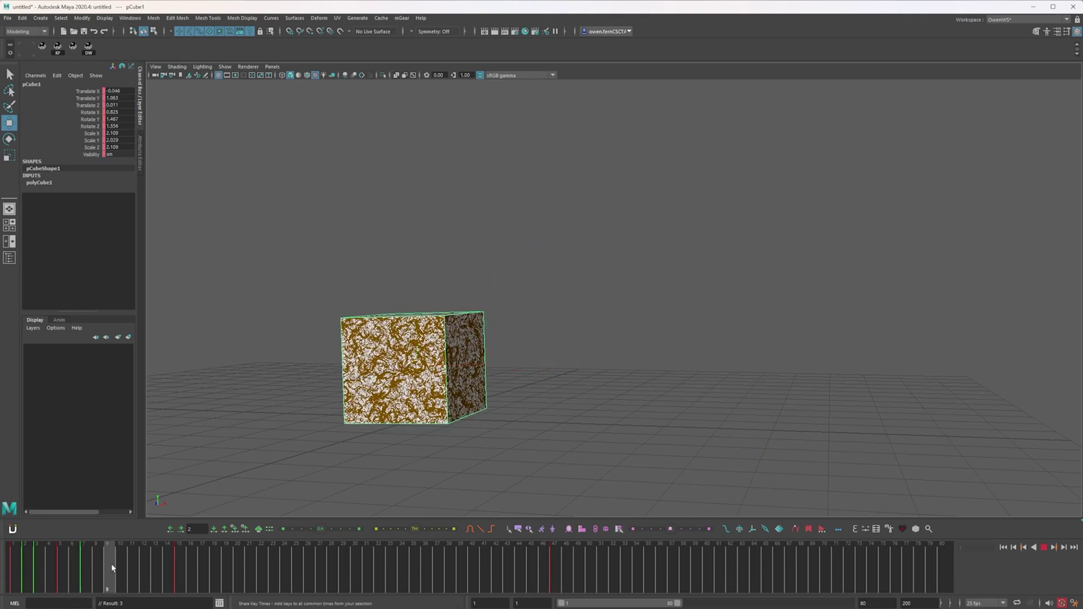
pyautogui.hotkey('alt', '3')
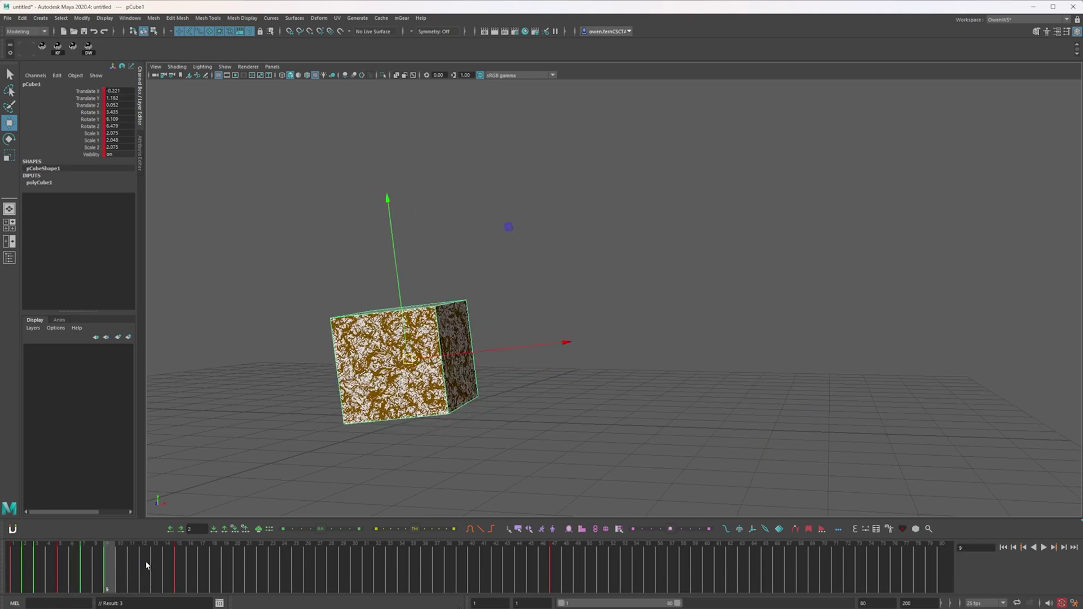
pyautogui.press('e')
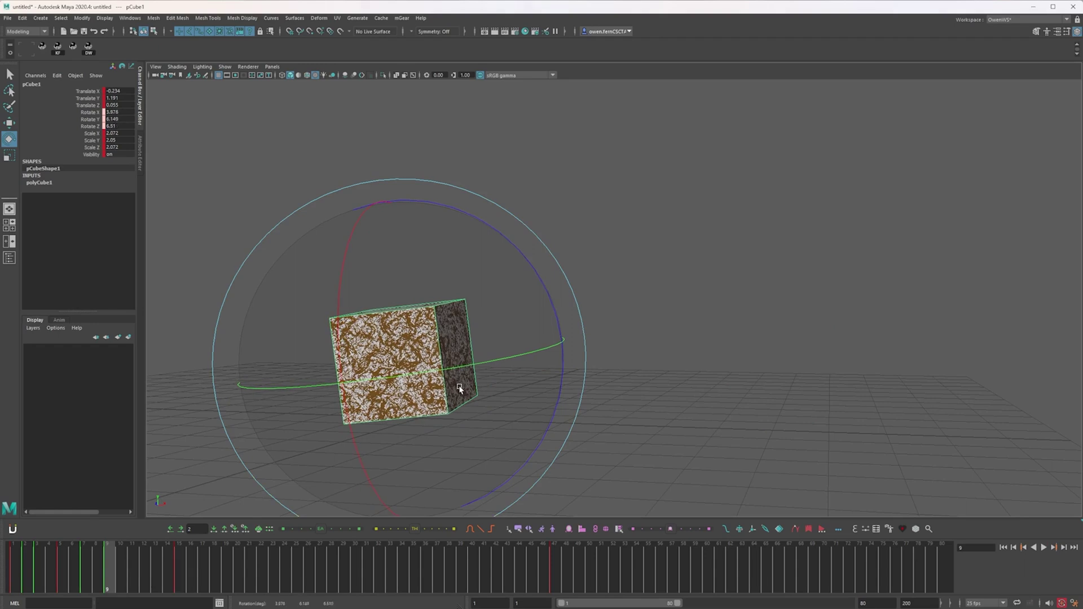
pyautogui.moveTo(460, 389); pyautogui.dragTo(461, 390)
pyautogui.hotkey('shift', 'e')
# Step back and forth between the frame 9 pose and its neighbouring keys to compare the rotation and contact.
pyautogui.press(',')
pyautogui.press('.')
pyautogui.press(',')
pyautogui.press('.')
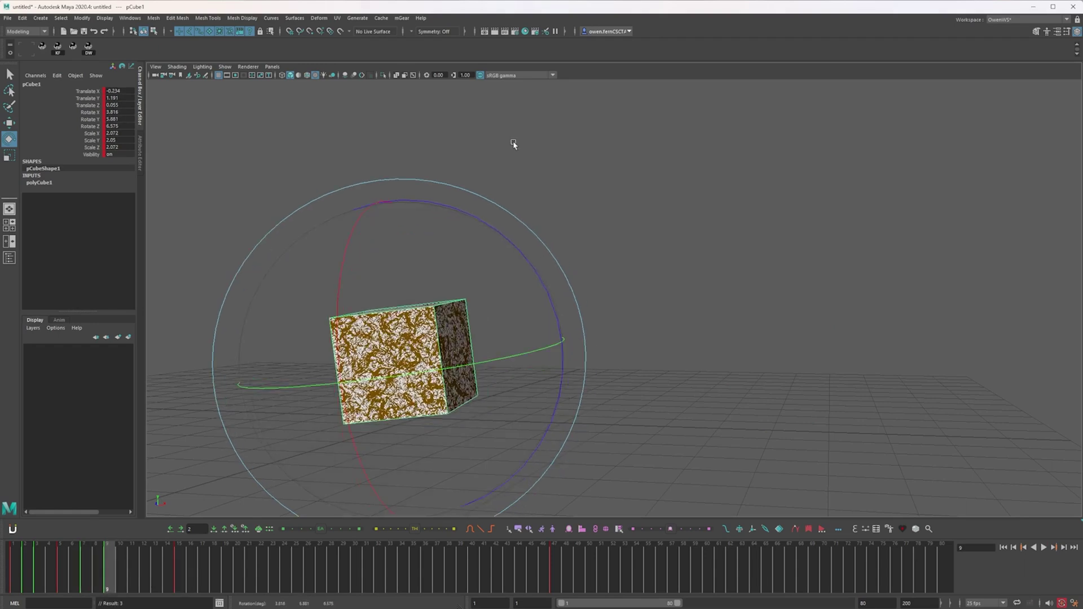
pyautogui.press('.')
pyautogui.press(',')
pyautogui.press(',')
pyautogui.press('.')
pyautogui.press(',')
pyautogui.press(',')
pyautogui.press('.')
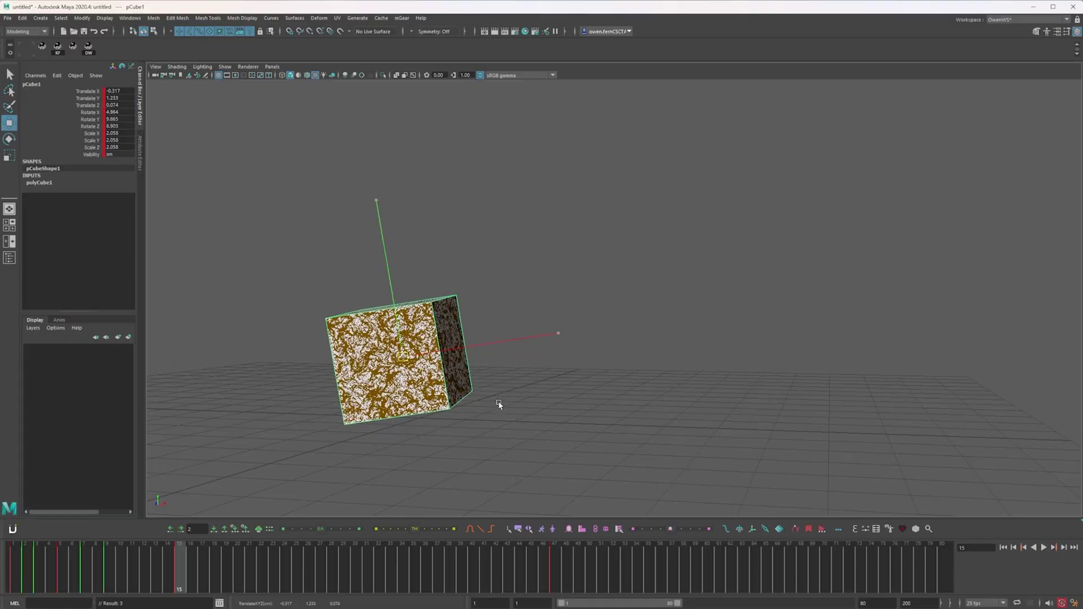
# Nudge the cube to Translate X -0.317 at frame 15 and -0.217 at frame 9, and play the animation.
pyautogui.moveTo(498, 404); pyautogui.dragTo(498, 403, button='middle')
pyautogui.press(',')
pyautogui.hotkey('alt', 'v')
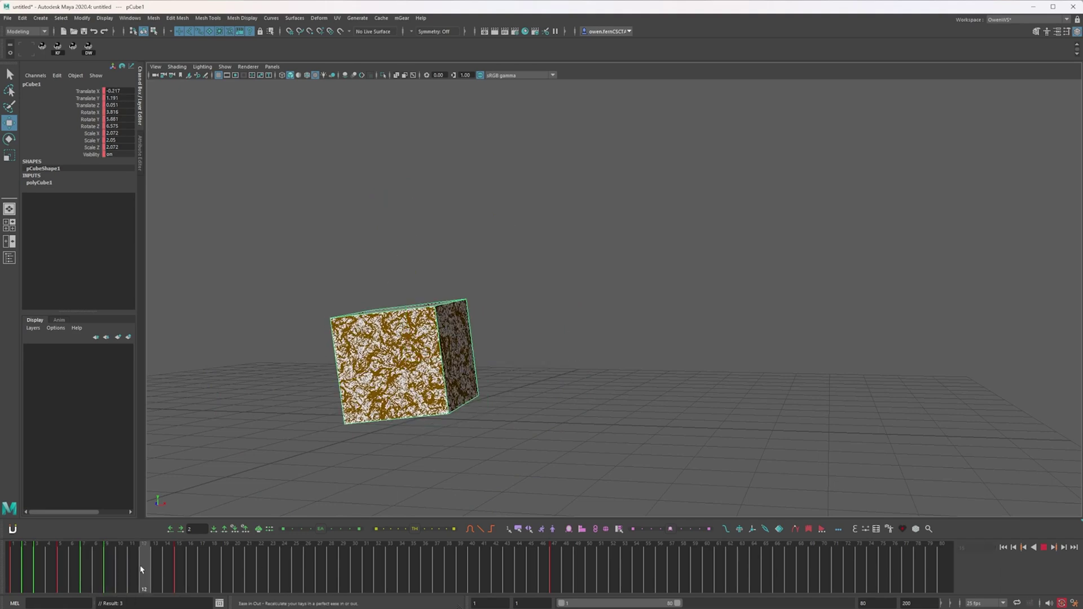
# Add an in-between key at frame 11 with rotation about X 4.4, Y 7.7, Z 7.7, and another key at frame 14.
pyautogui.moveTo(91, 133); pyautogui.dragTo(99, 113)
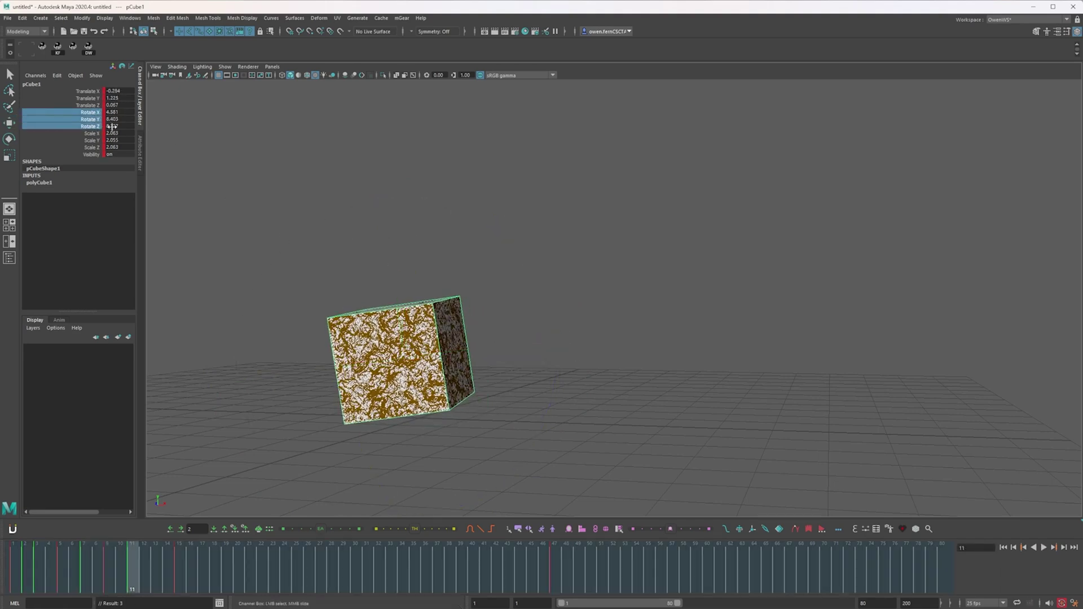
pyautogui.moveTo(282, 293)
pyautogui.mouseDown(button='middle')
pyautogui.moveTo(288, 215)
pyautogui.moveTo(289, 279)
pyautogui.mouseUp(button='middle')
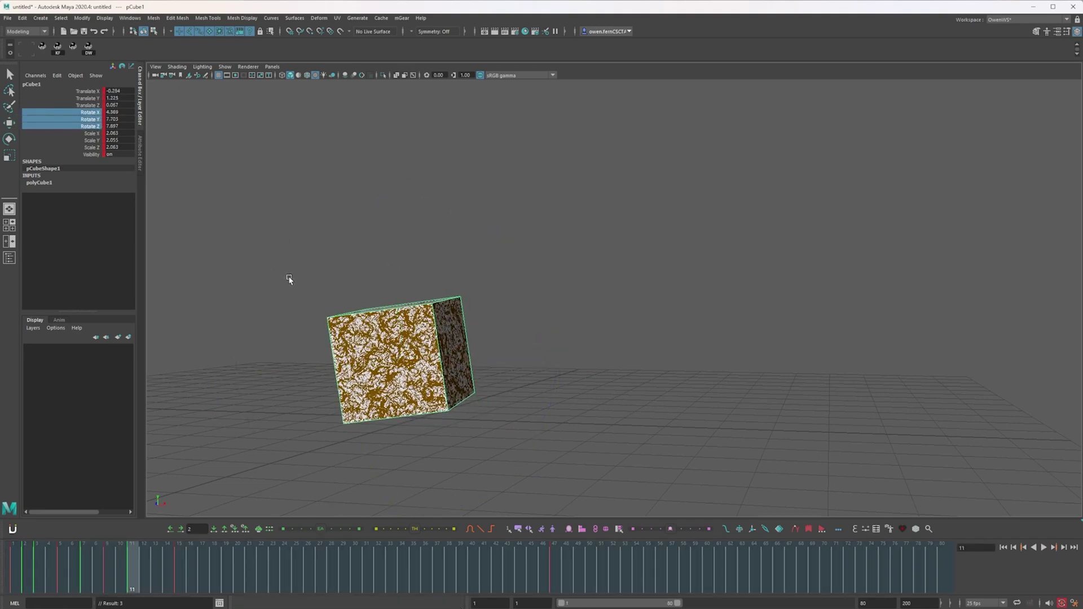
pyautogui.click(406, 333)
pyautogui.click(155, 569)
# Add an in-between key at frame 21 favouring the frame 15 pose and compare it with the neighbouring keys.
pyautogui.moveTo(170, 573)
pyautogui.mouseDown()
pyautogui.moveTo(639, 576)
pyautogui.moveTo(189, 570)
pyautogui.mouseUp()
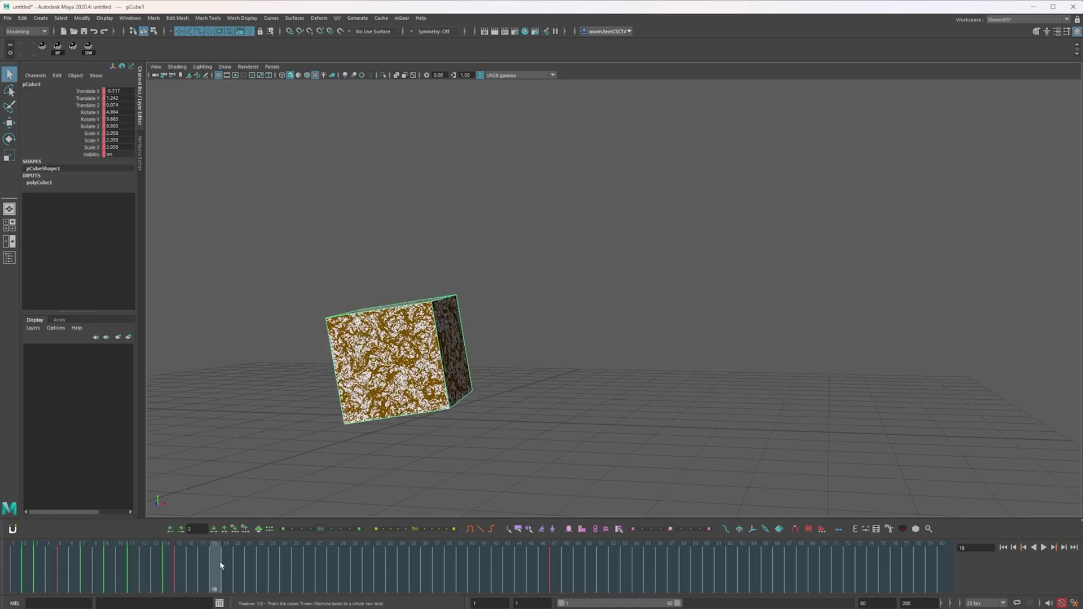
pyautogui.click(400, 529)
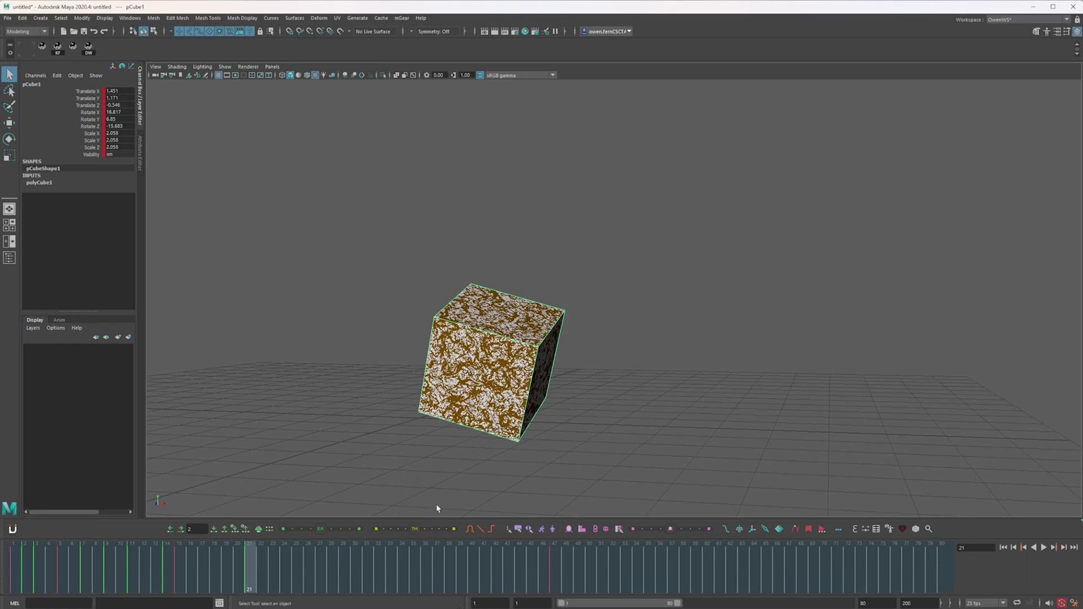
pyautogui.press(',')
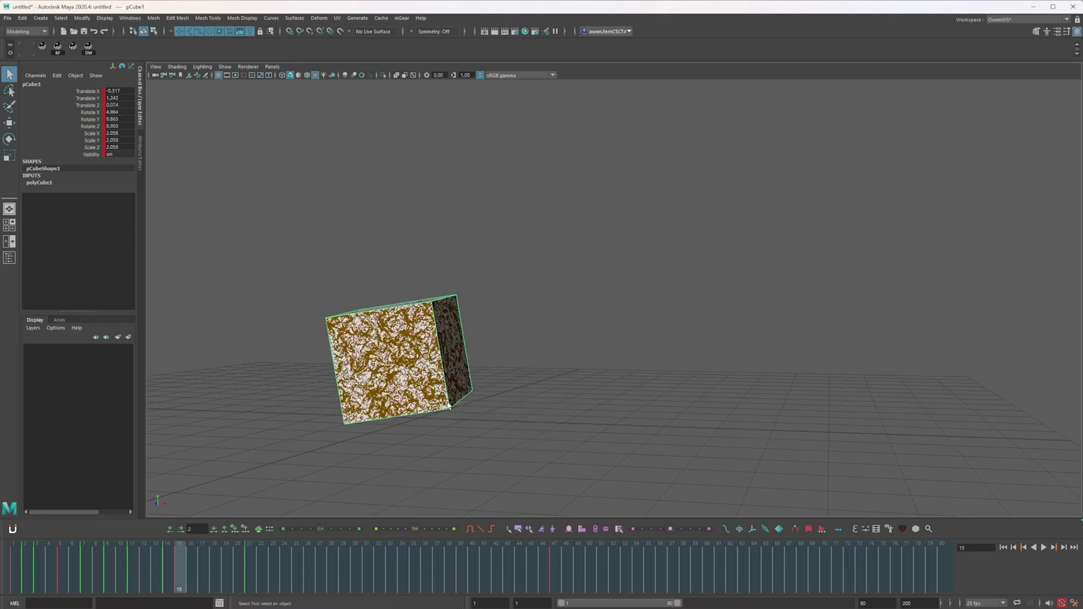
pyautogui.press('.')
pyautogui.press('.')
pyautogui.press(',')
pyautogui.press(',')
# Squash and stretch the cube at frame 21 to about Scale X 3.94, Y 0.75, Z 1.32.
pyautogui.press('.')
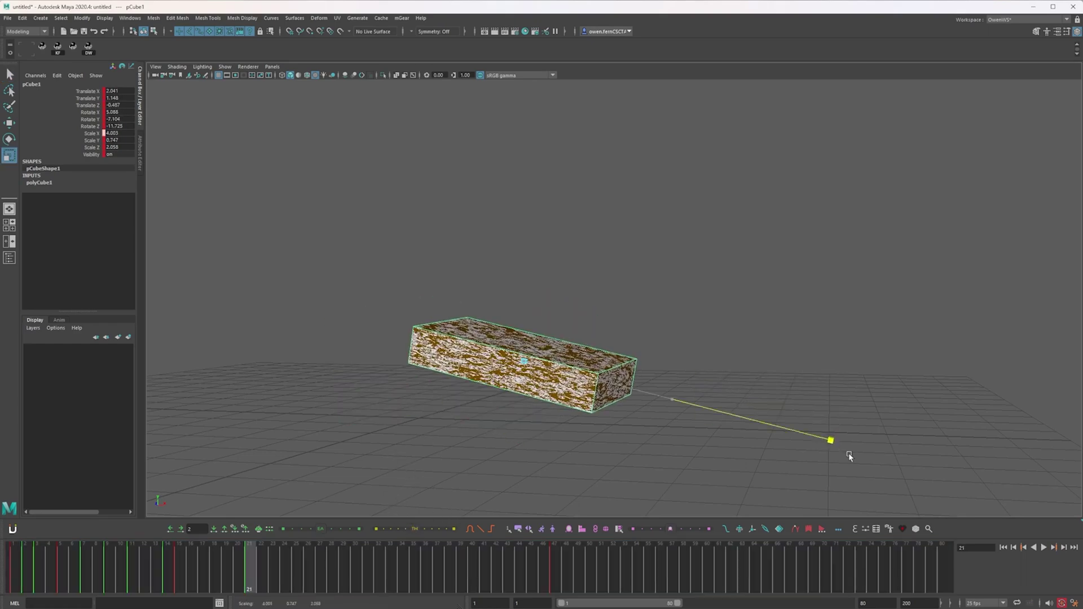
pyautogui.moveTo(849, 456); pyautogui.dragTo(845, 453)
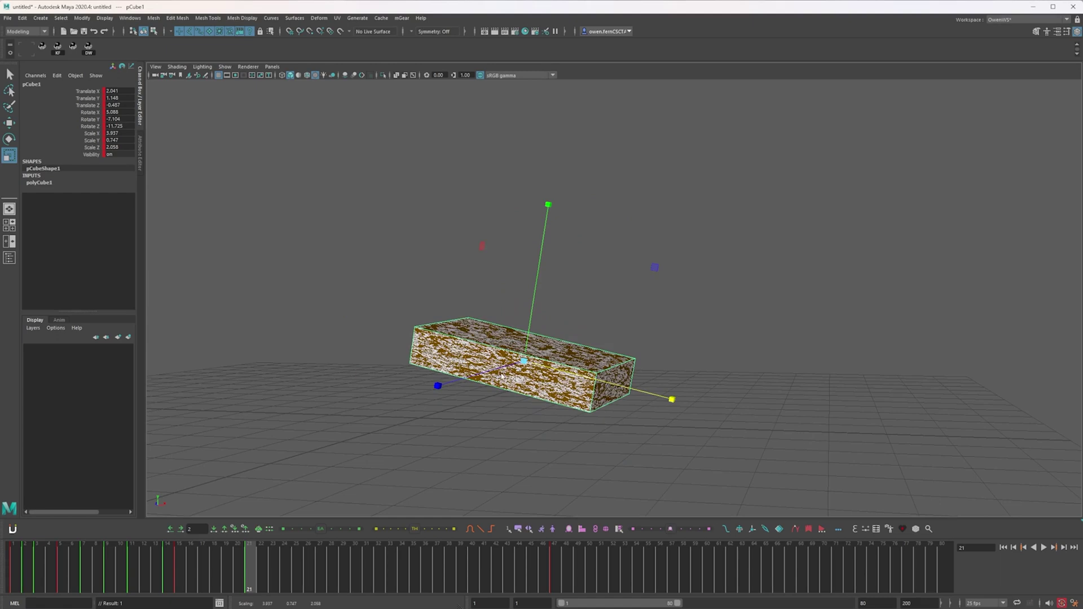
pyautogui.moveTo(438, 387); pyautogui.dragTo(468, 377)
# Rotate the stretched cube at frame 21 to about Rotate Z -7 and move it to about Translate X 2.5, Y 0.54.
pyautogui.press('e')
pyautogui.moveTo(655, 332); pyautogui.dragTo(648, 340)
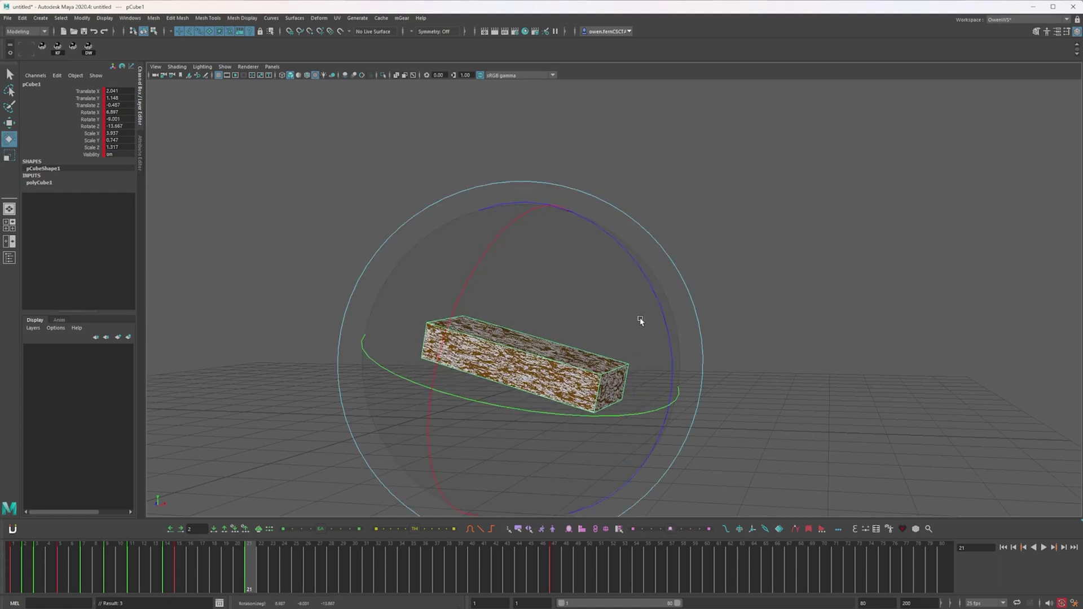
pyautogui.moveTo(178, 547)
pyautogui.mouseDown()
pyautogui.moveTo(322, 547)
pyautogui.moveTo(184, 547)
pyautogui.moveTo(254, 543)
pyautogui.mouseUp()
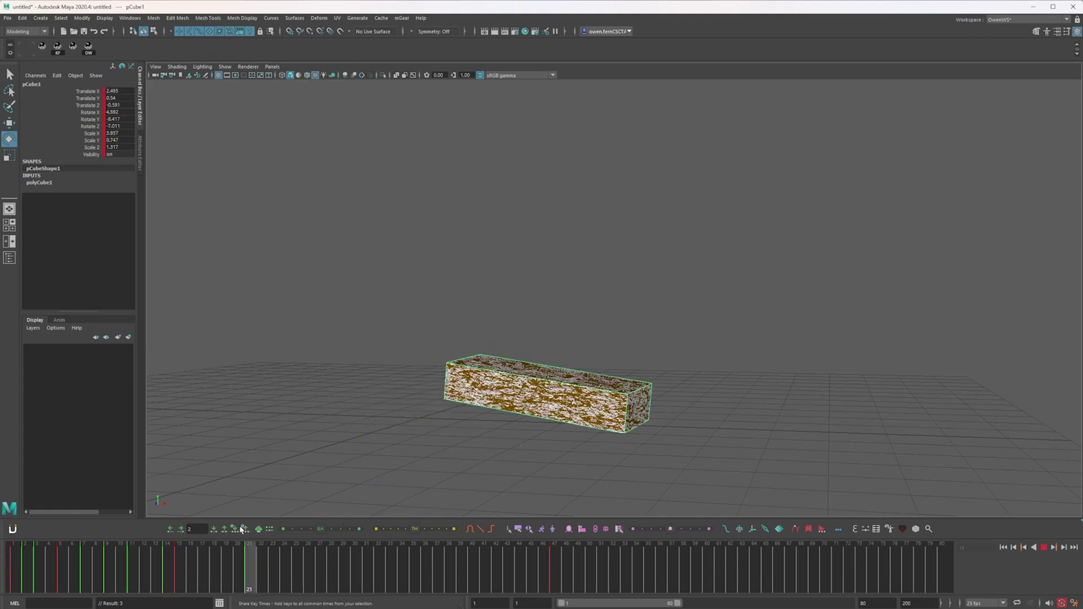
pyautogui.click(258, 551)
# Try raising the stretched cube at frame 21 by about 2 units, compare it with the neighbouring keys, and undo the move.
pyautogui.press(',')
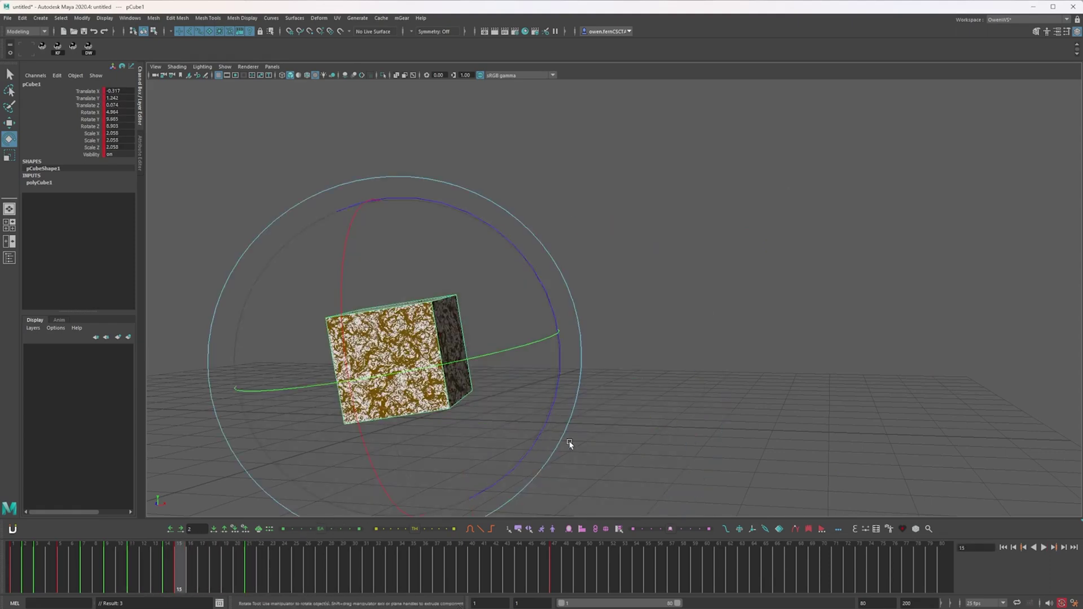
pyautogui.press('.')
pyautogui.press('w')
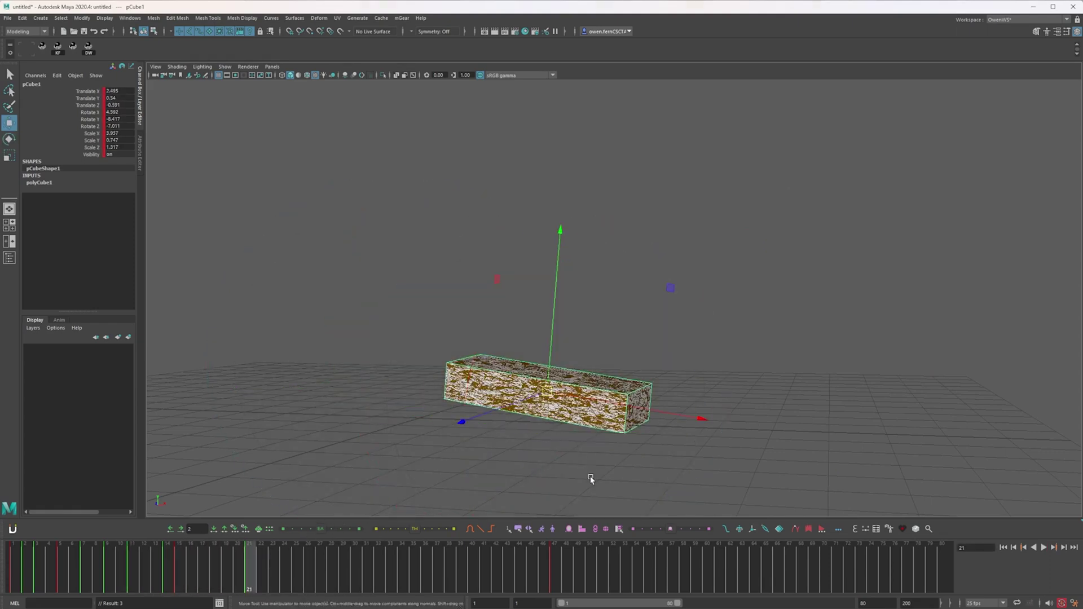
pyautogui.moveTo(590, 486); pyautogui.dragTo(599, 396, button='middle')
pyautogui.press(',')
pyautogui.press('.')
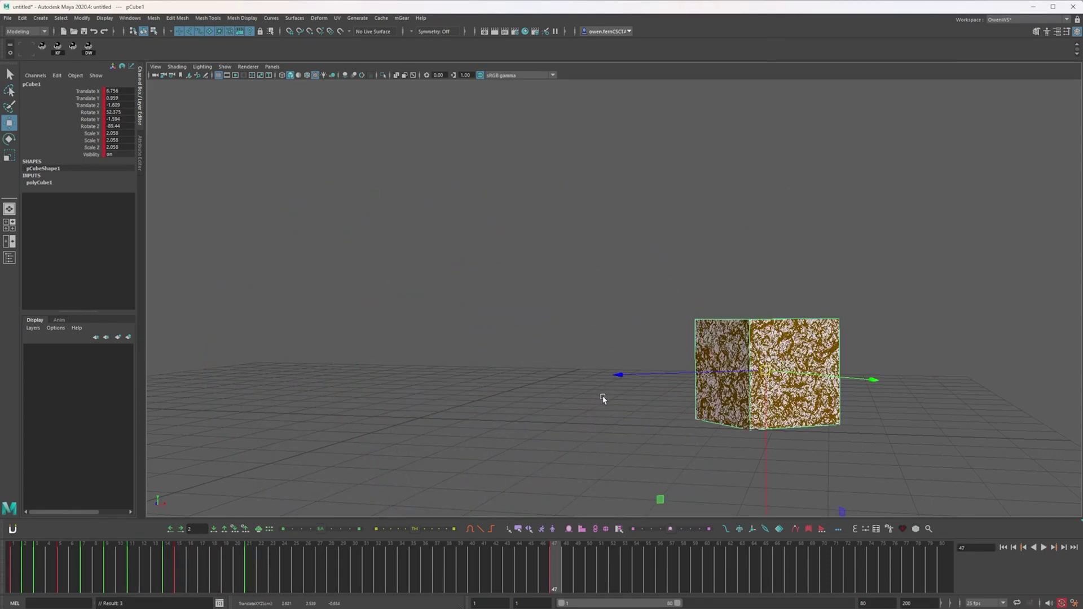
pyautogui.hotkey('ctrl', 'z')
# Lower the stretched cube at frame 21 to about Translate Y 0.47 and tilt it to about Rotate Z -5.8.
pyautogui.press('e')
pyautogui.press('w')
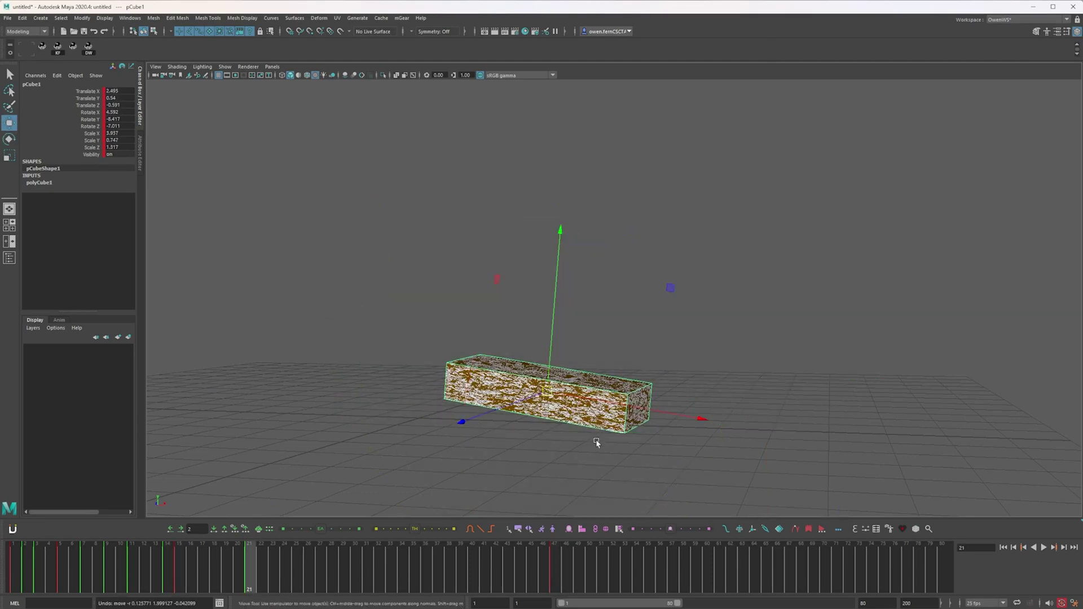
pyautogui.moveTo(596, 442); pyautogui.dragTo(597, 448, button='middle')
pyautogui.press('e')
pyautogui.moveTo(665, 386); pyautogui.dragTo(675, 371, button='middle')
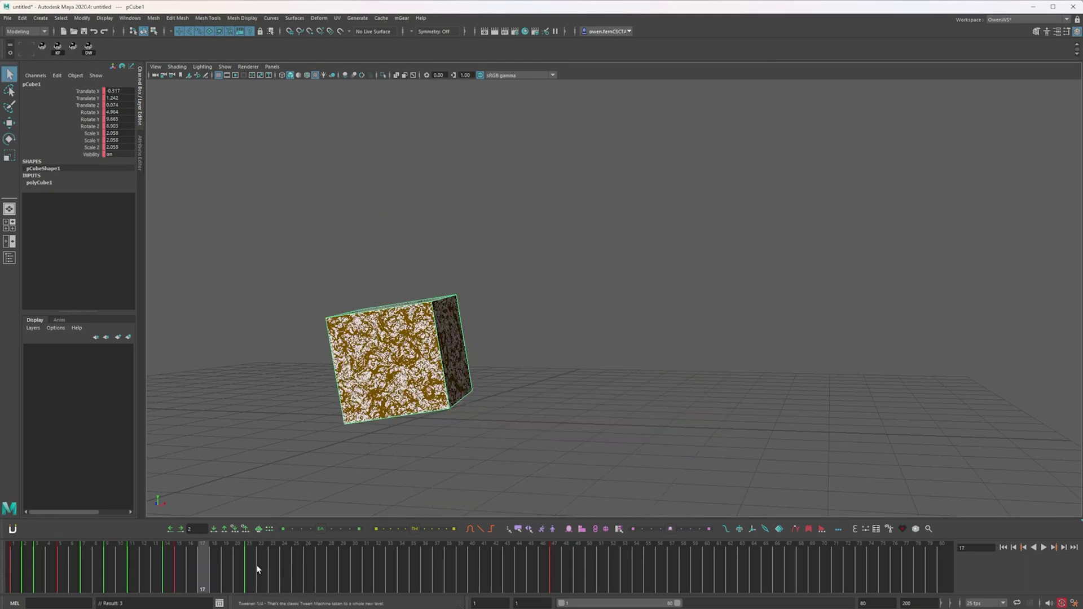
# Add an in-between key at frame 17 with Scale X, Y and Z at 2.058 and Rotate Z about -0.7.
pyautogui.press('.')
pyautogui.press('.')
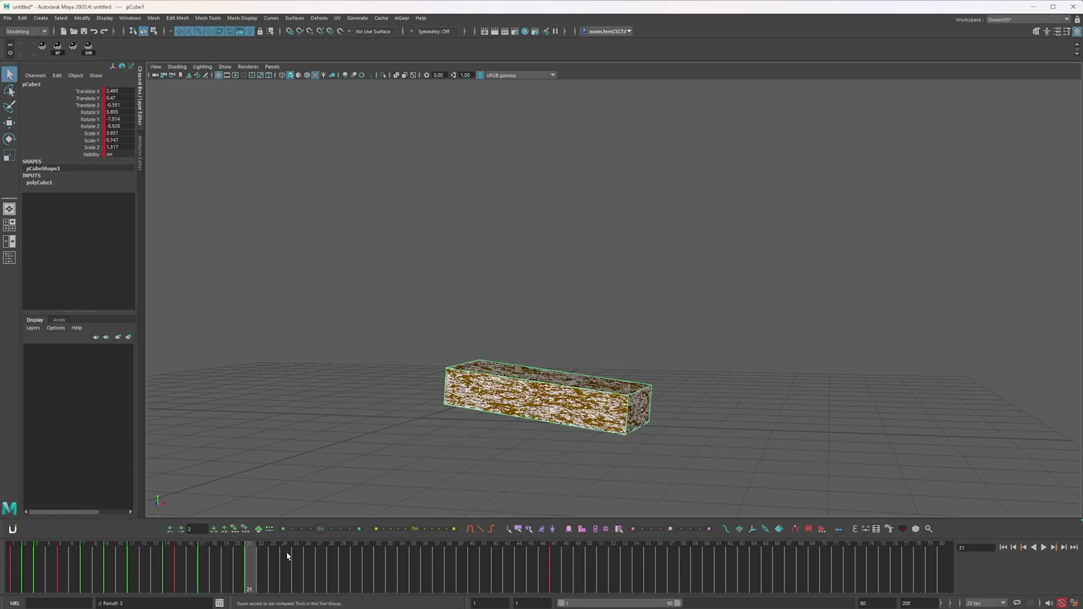
pyautogui.press(',')
pyautogui.moveTo(101, 134); pyautogui.dragTo(95, 141)
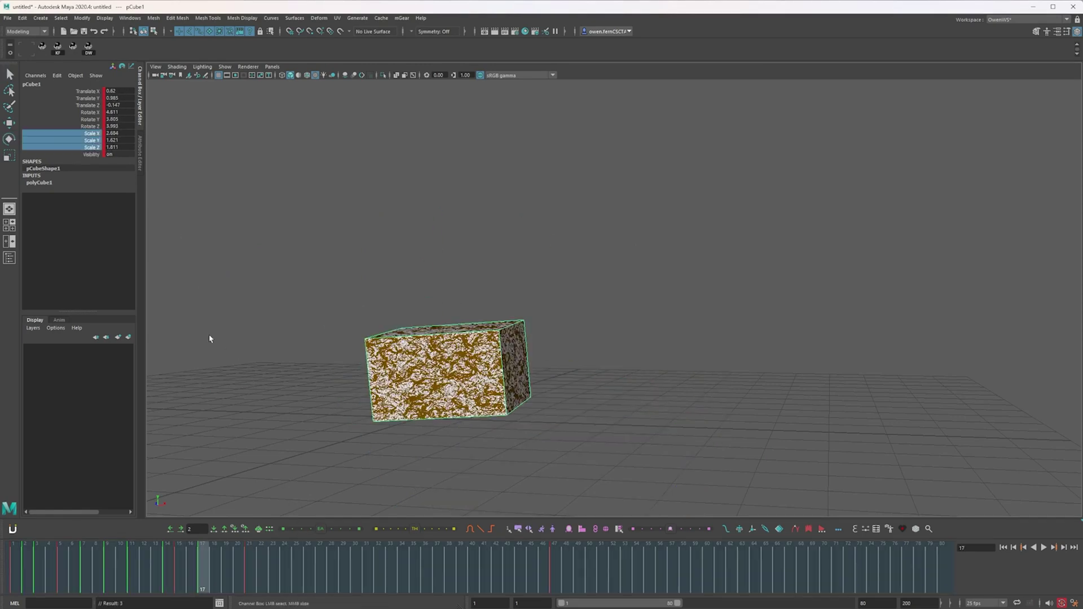
pyautogui.click(376, 530)
pyautogui.press('e')
pyautogui.moveTo(592, 309); pyautogui.dragTo(596, 320)
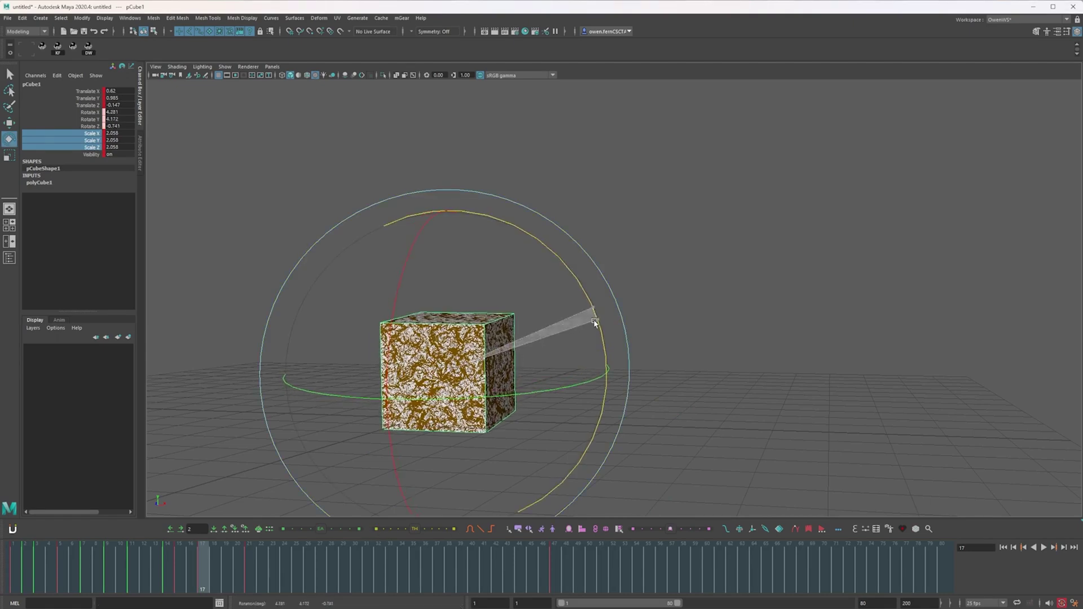
# Move the cube at frame 17 back to about Translate X -0.117, Y 1.1, lining it up with the frame 15 pose.
pyautogui.press(',')
pyautogui.press('.')
pyautogui.press('w')
pyautogui.moveTo(538, 446); pyautogui.dragTo(492, 451, button='middle')
# Step repeatedly between frames 15 and 17 to check whether the cube's grounded corner stays aligned.
pyautogui.press(',')
pyautogui.press('.')
pyautogui.press(',')
pyautogui.press('.')
pyautogui.press(',')
pyautogui.press('.')
pyautogui.press(',')
pyautogui.press('.')
pyautogui.press(',')
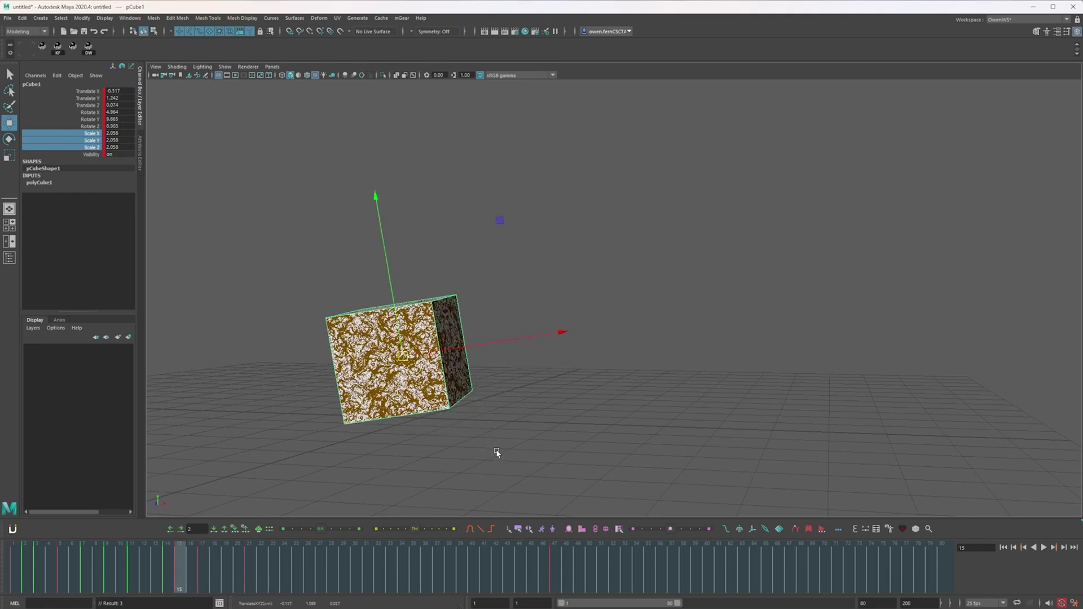
pyautogui.press('.')
pyautogui.press(',')
pyautogui.press('.')
# Rotate the cube at frame 17 to about X 4.3, Y 3.3, Z 0.35 and raise it to Translate Y 1.125.
pyautogui.press('e')
pyautogui.moveTo(500, 387); pyautogui.dragTo(502, 392)
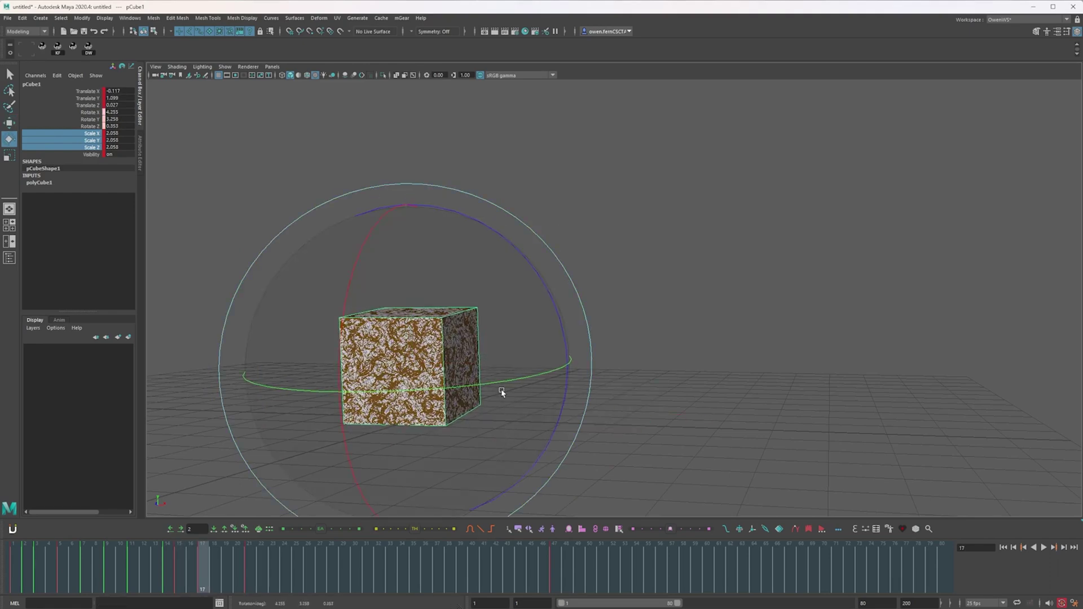
pyautogui.press(',')
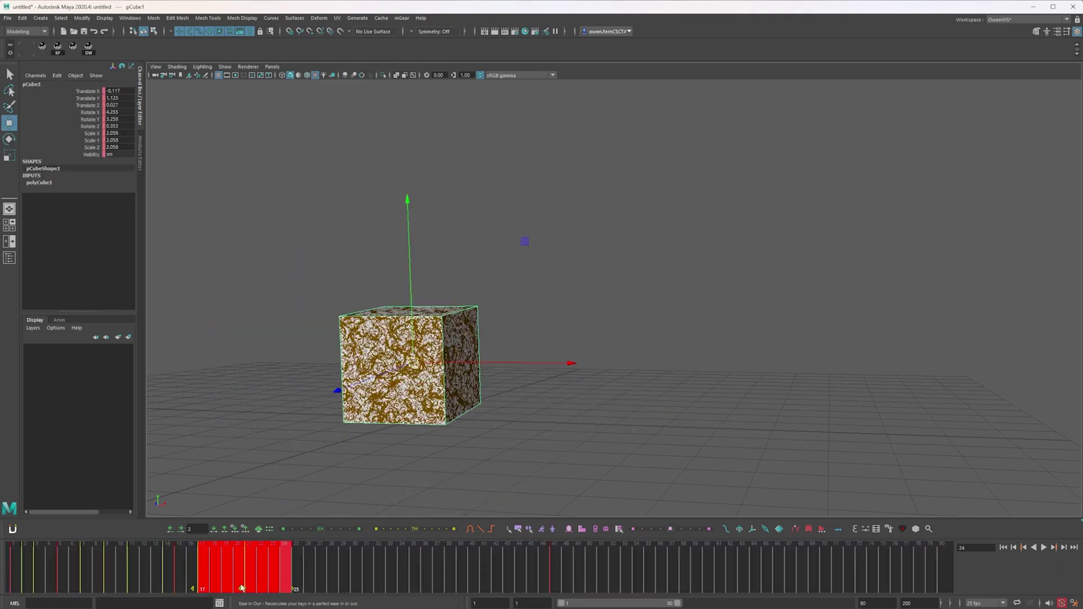
# Shift the keys at frames 17 and 21 to frames 21 and 25, and add an in-between key at frame 17 favouring frame 15.
pyautogui.moveTo(242, 588); pyautogui.dragTo(291, 587)
pyautogui.click(203, 564)
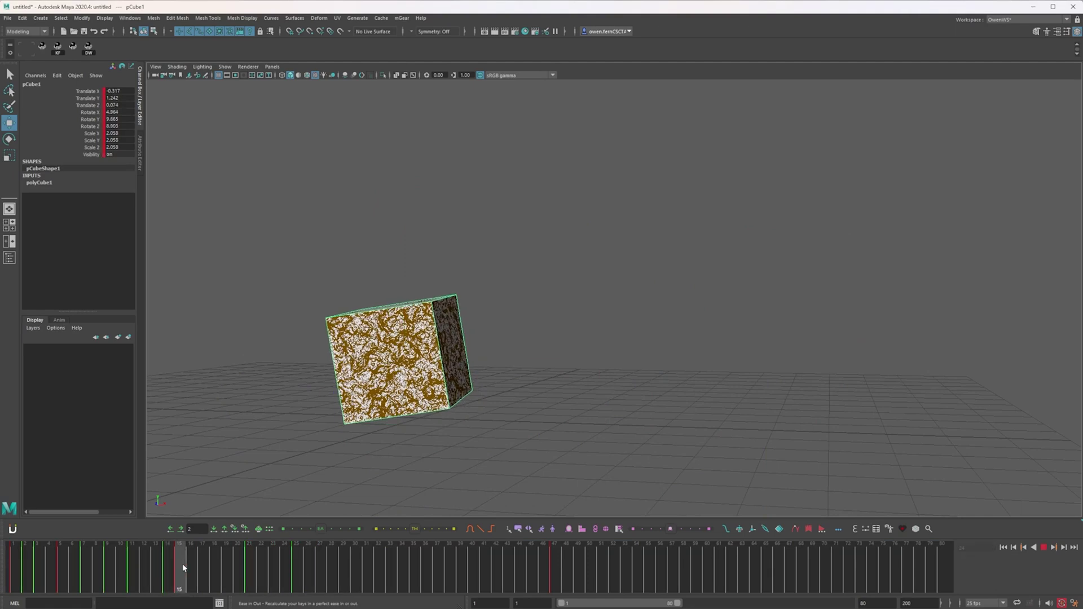
pyautogui.hotkey('alt', 's')
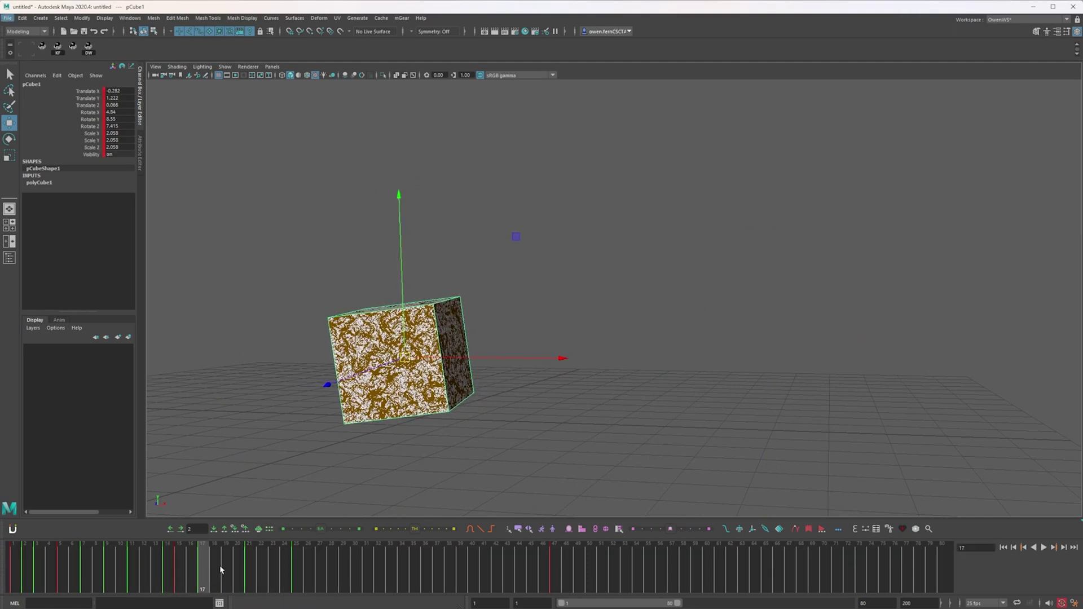
# Add an in-between key at frame 28 favouring the landing pose and raise the cube to about Translate X 5.8, Y 1.8.
pyautogui.click(331, 564)
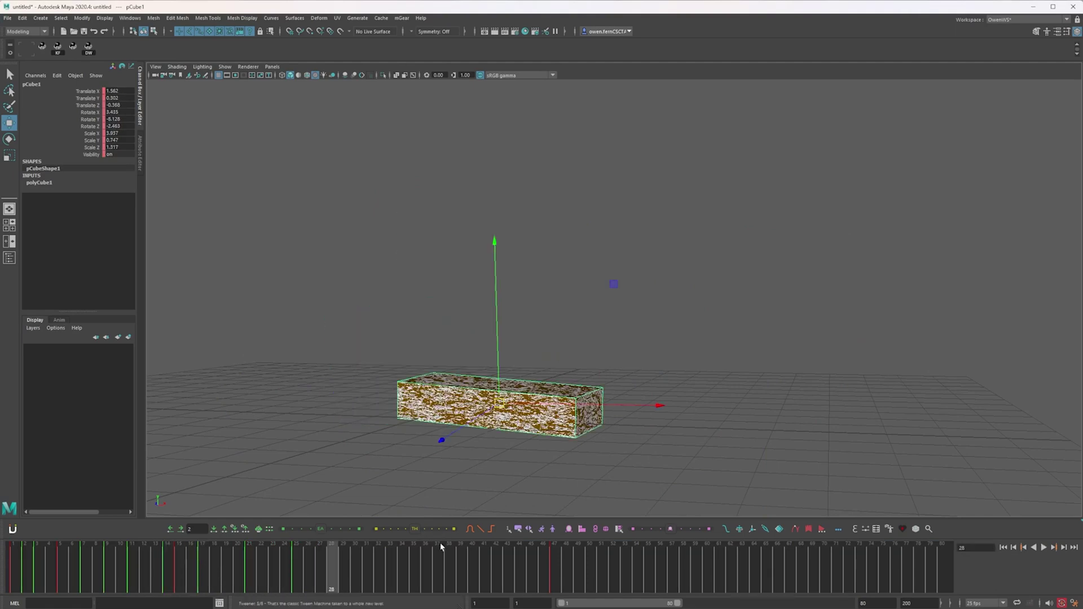
pyautogui.click(444, 529)
pyautogui.press(',')
pyautogui.press('.')
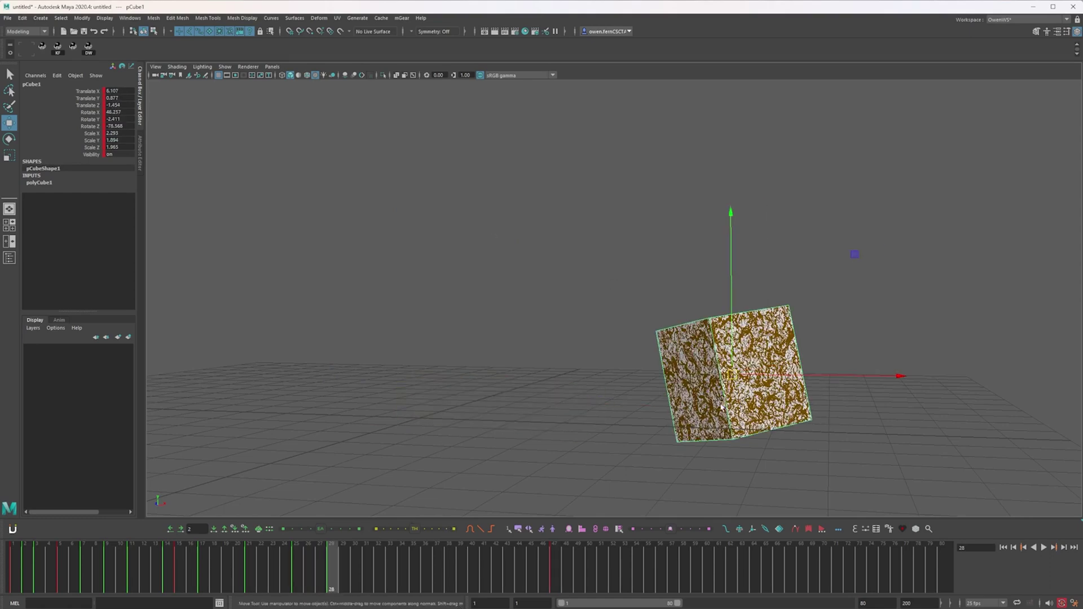
pyautogui.moveTo(774, 436)
pyautogui.mouseDown(button='middle')
pyautogui.moveTo(780, 402)
pyautogui.moveTo(766, 422)
pyautogui.mouseUp(button='middle')
pyautogui.press('.')
pyautogui.press(',')
pyautogui.press(',')
pyautogui.press('.')
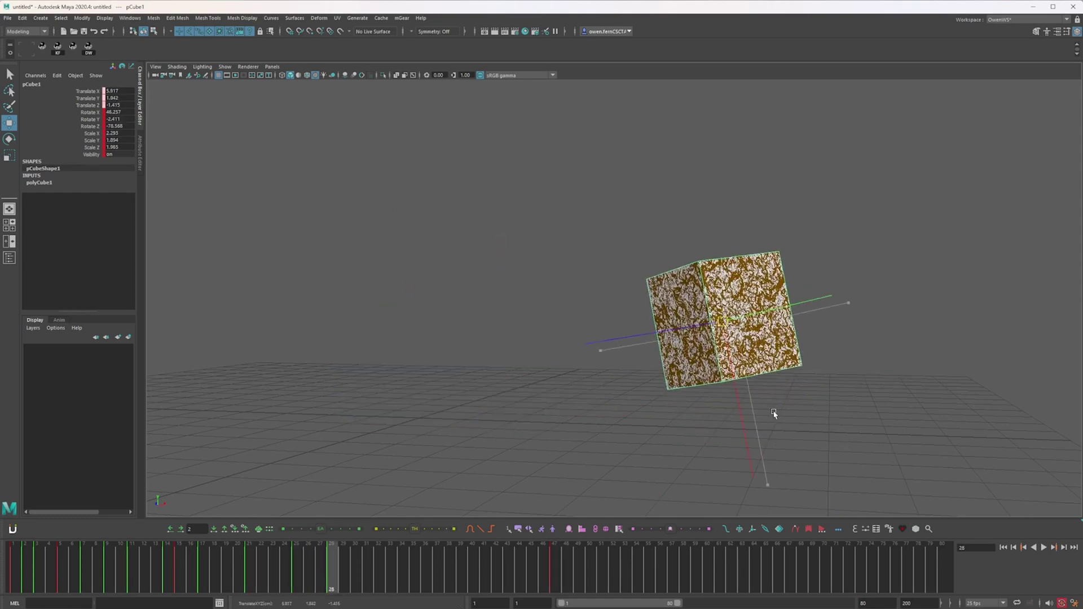
# Compare the frame 28 pose with the keys around it and refine the cube's rotation there.
pyautogui.press(',')
pyautogui.press(',')
pyautogui.press('.')
pyautogui.press('.')
pyautogui.press('.')
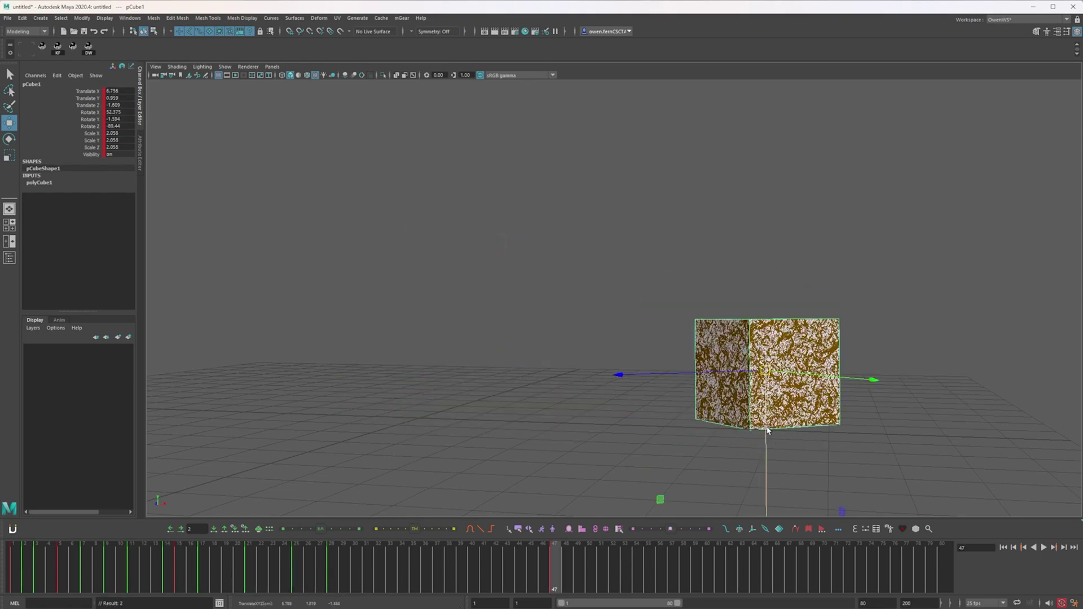
pyautogui.press(',')
pyautogui.press('.')
pyautogui.press('e')
pyautogui.press(',')
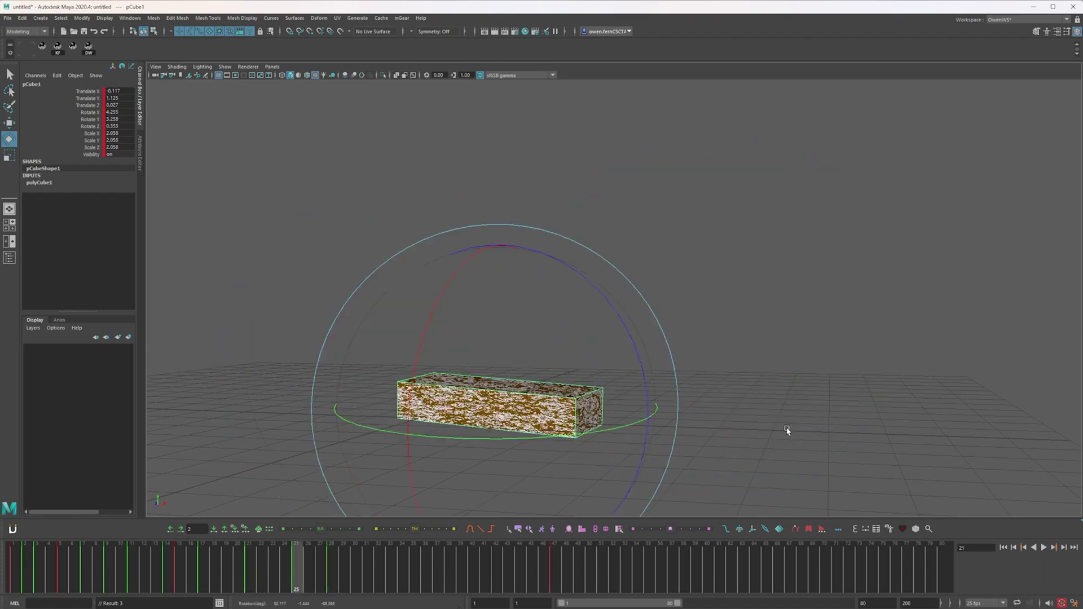
# Add an in-between key at frame 27 favouring frame 28, rotate the cube to about Rotate Z -105, and compare it with earlier keys.
pyautogui.click(441, 530)
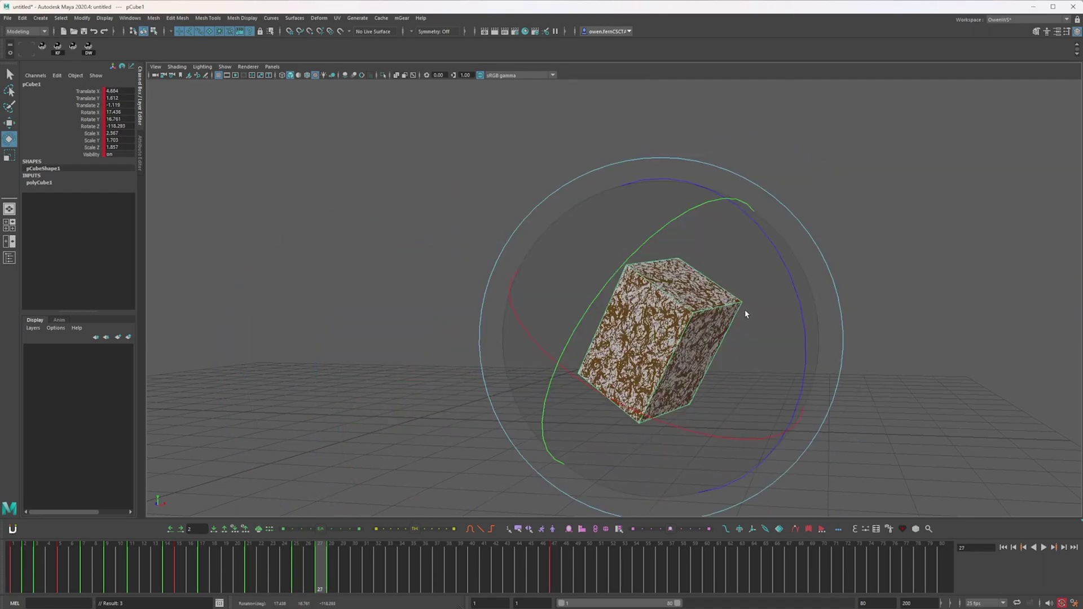
pyautogui.moveTo(668, 305); pyautogui.dragTo(757, 261)
pyautogui.press(',')
pyautogui.press(',')
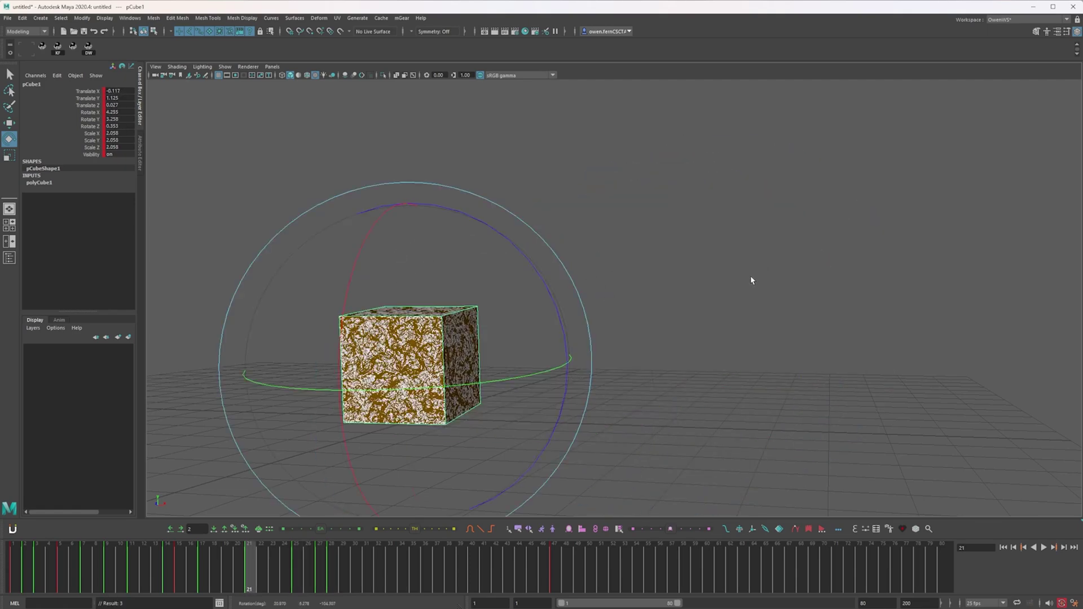
# Compare the cube's pose at frame 28 with the poses at the keys around frames 21 to 27.
pyautogui.press('.')
pyautogui.press('.')
pyautogui.press('.')
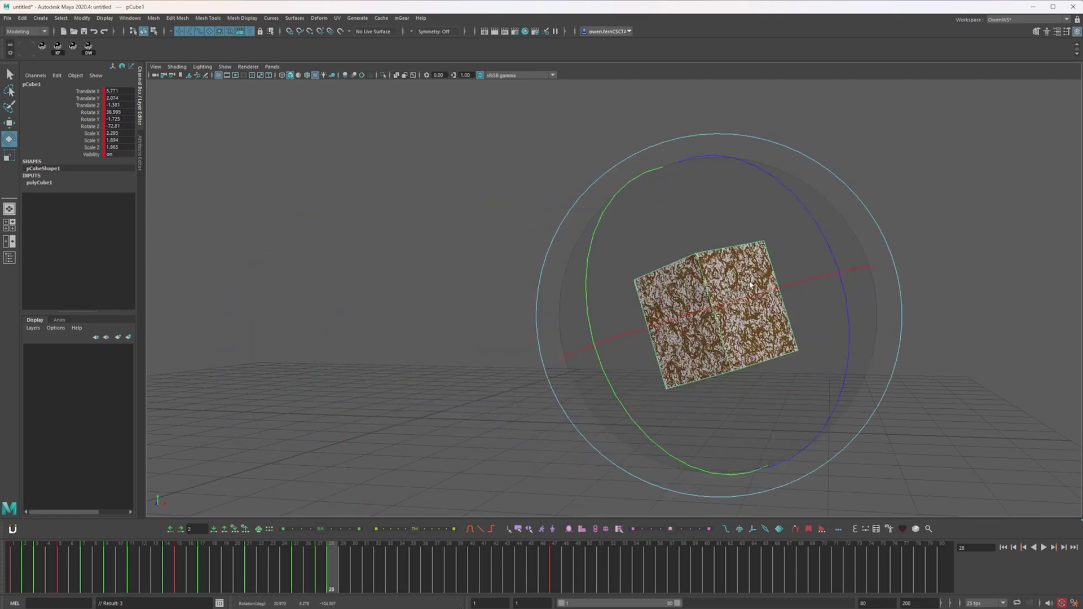
pyautogui.press(',')
pyautogui.press(',')
pyautogui.press('.')
pyautogui.press(',')
pyautogui.press(',')
pyautogui.press('.')
pyautogui.press('.')
pyautogui.press('.')
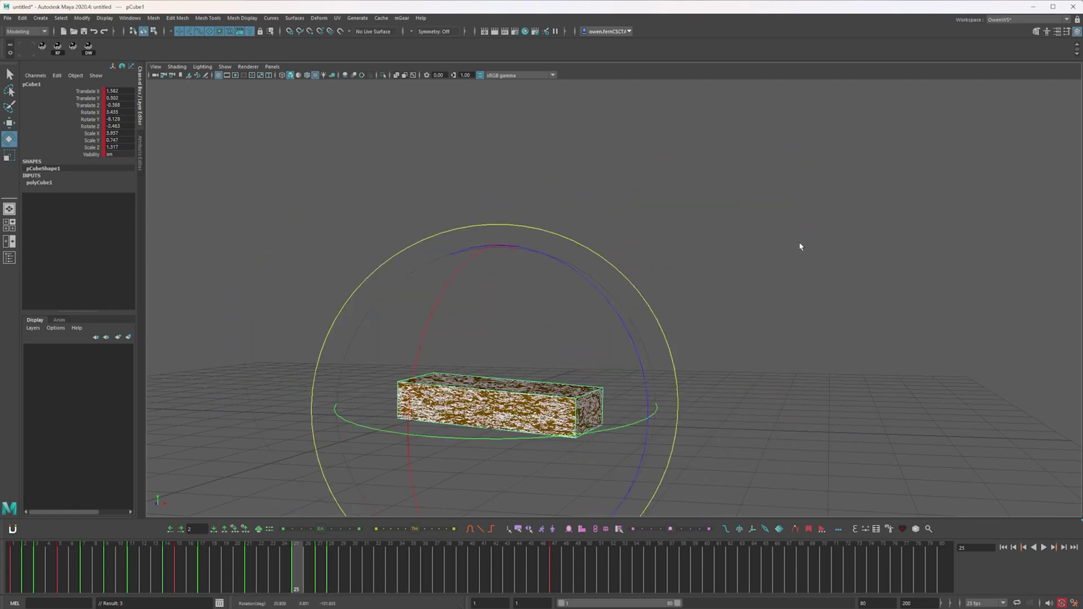
pyautogui.press(',')
pyautogui.press(',')
pyautogui.press('.')
pyautogui.press('.')
# Extend the frame 28 airborne pose with keys at frames 29 and 33, raising the cube to about Translate Y 2.2 at frame 33.
pyautogui.press('w')
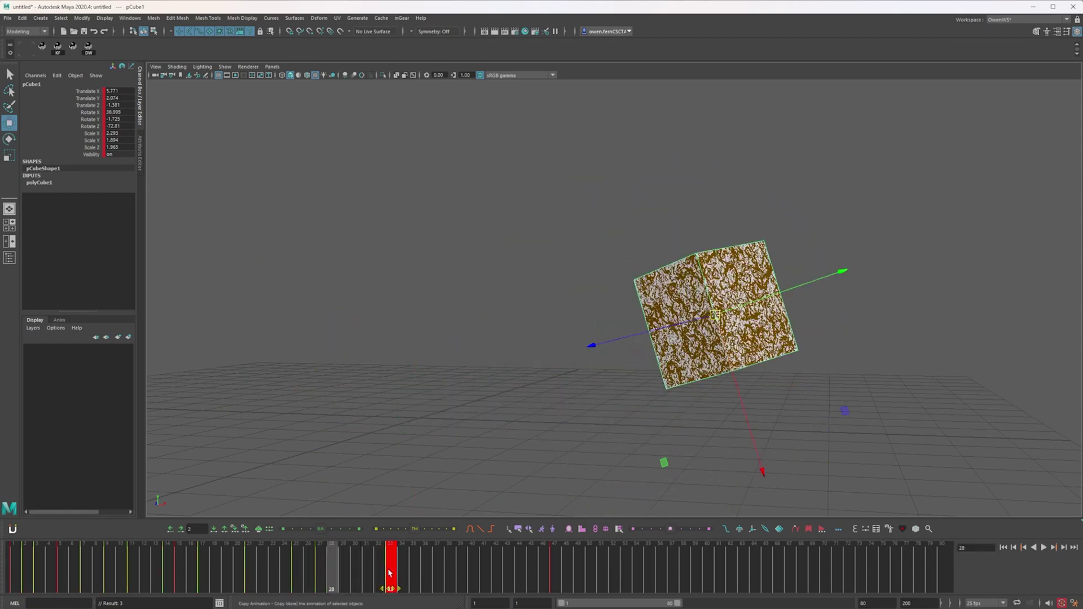
pyautogui.click(334, 567)
pyautogui.hotkey('alt', 'v')
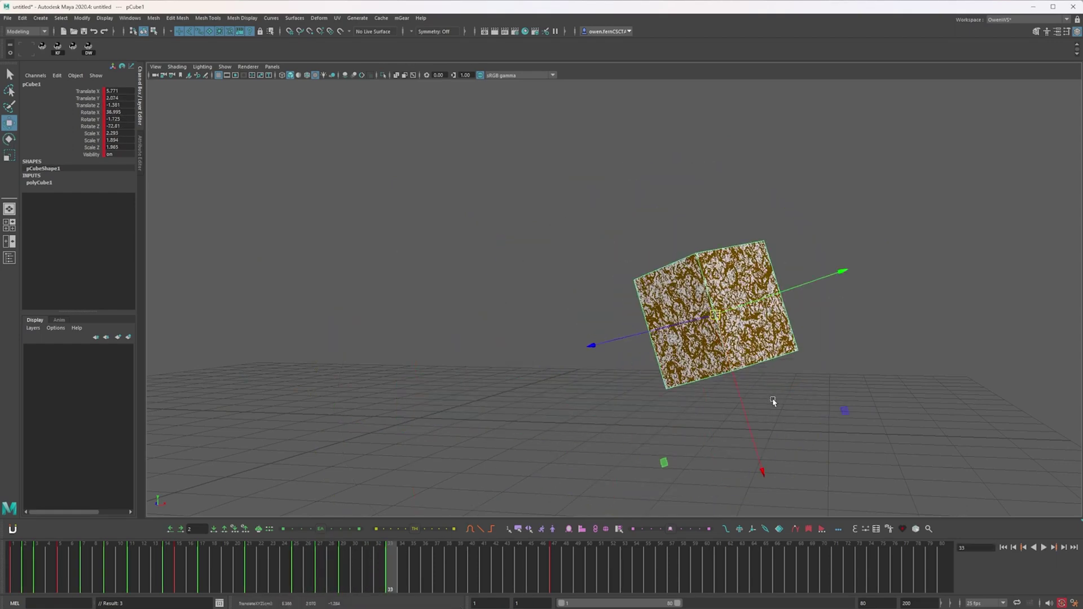
# Pose the cube at frame 37 to about Translate X 5.9, Y 2.0, Rotate Z -70 and Scale X 2.28, refining frame 33's rotation.
pyautogui.press('e')
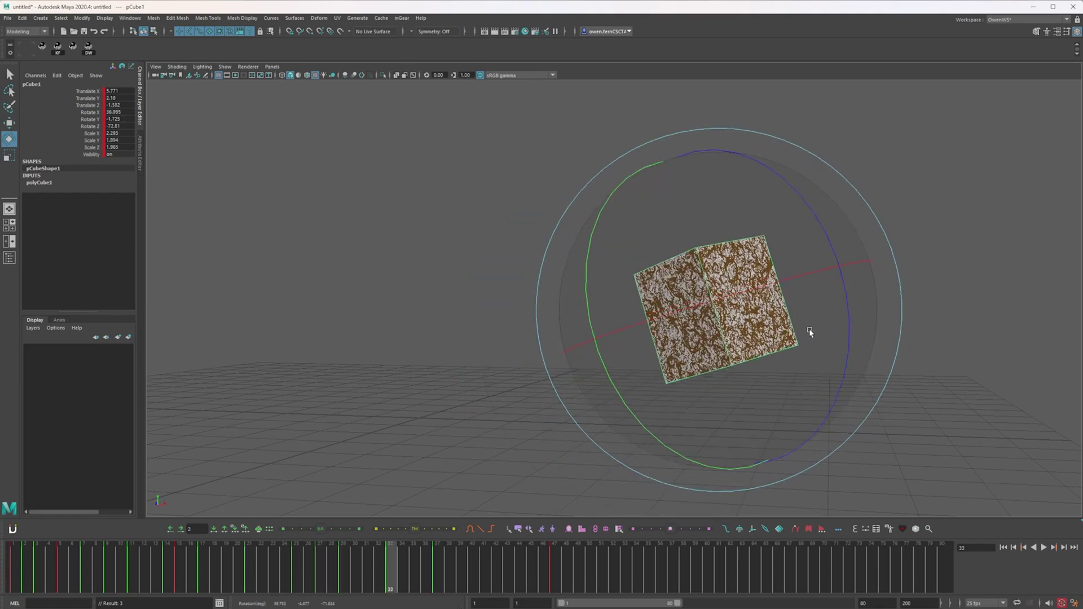
pyautogui.press('w')
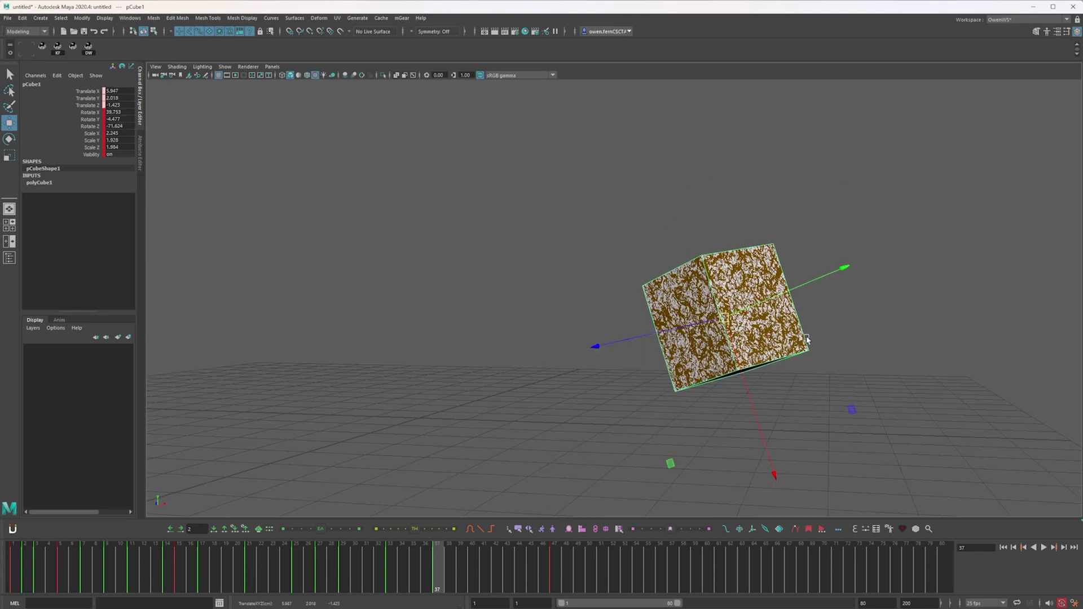
pyautogui.press('e')
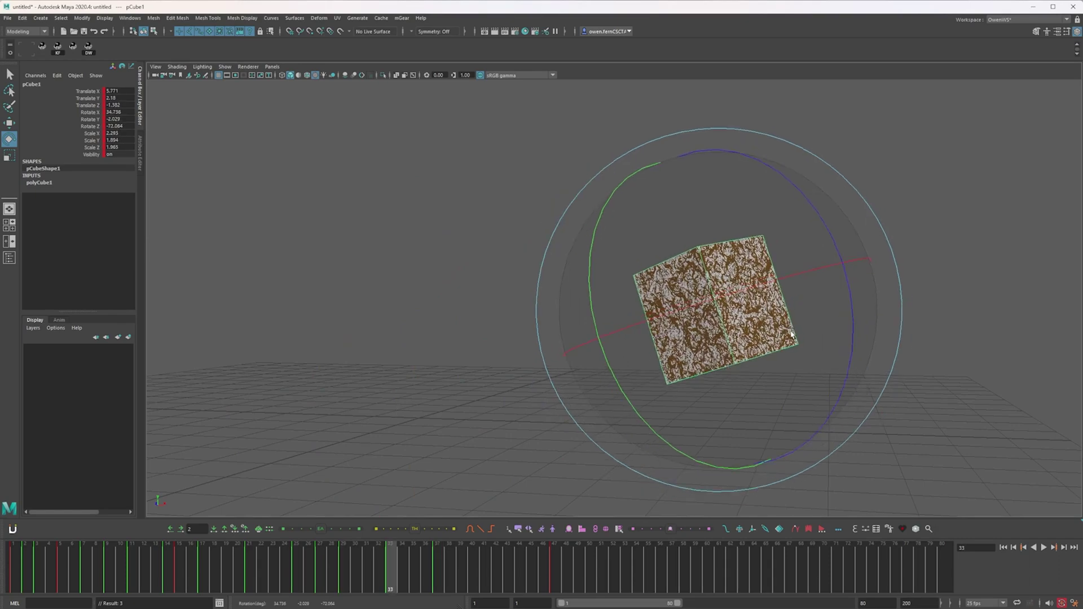
pyautogui.press('r')
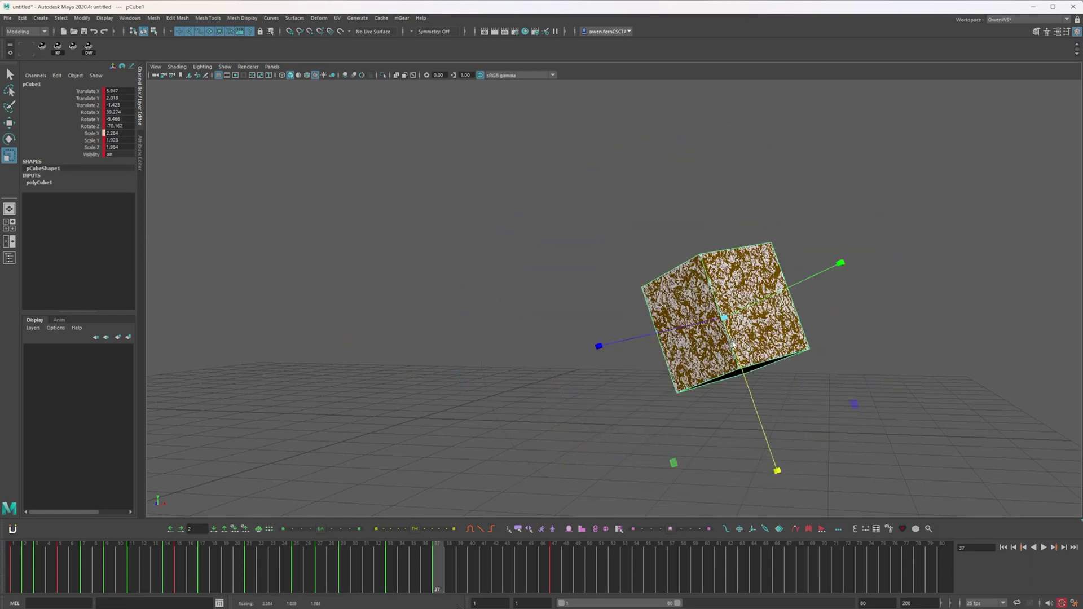
# Add an in-between key at frame 40 favouring the landing, stretch the cube to Scale X 2.385, and reposition it near Translate X 6.6, Y 1.2.
pyautogui.moveTo(411, 557); pyautogui.dragTo(466, 557)
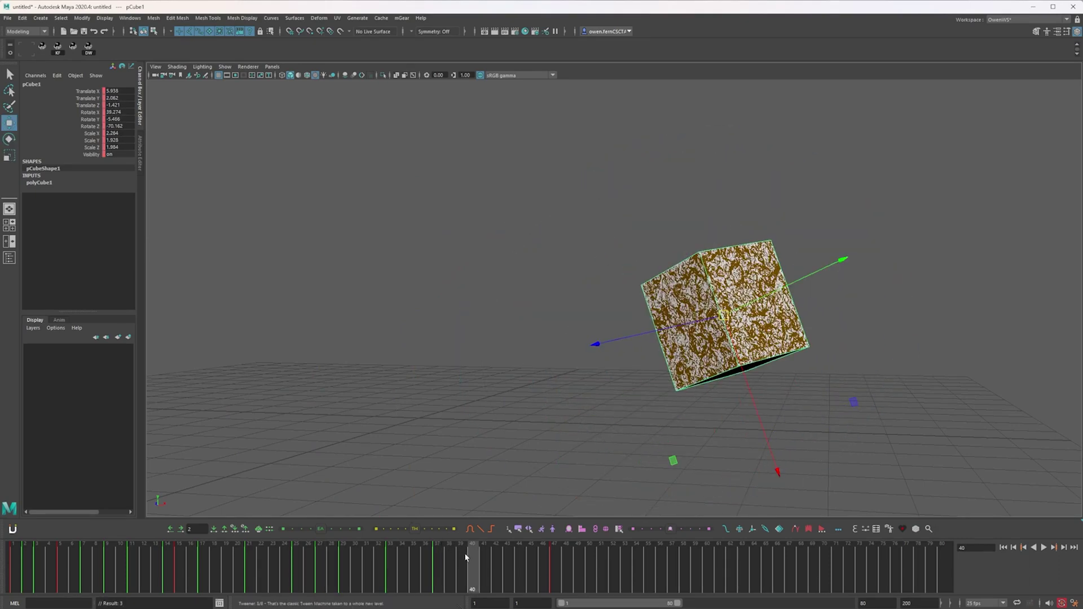
pyautogui.click(438, 531)
pyautogui.press('e')
pyautogui.press('r')
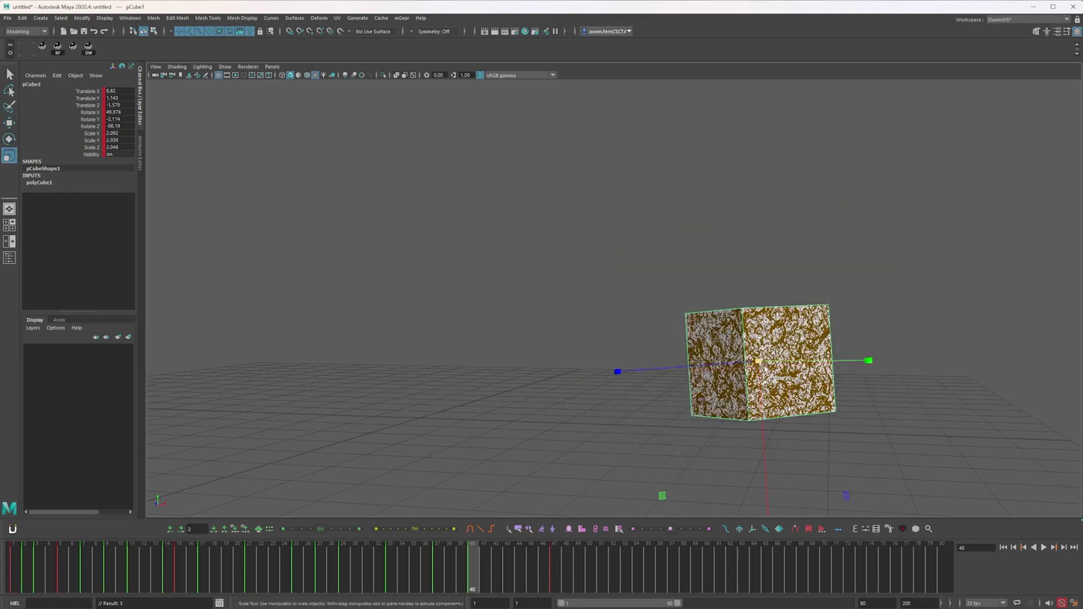
pyautogui.moveTo(762, 433); pyautogui.dragTo(762, 471)
pyautogui.moveTo(758, 362); pyautogui.dragTo(749, 367)
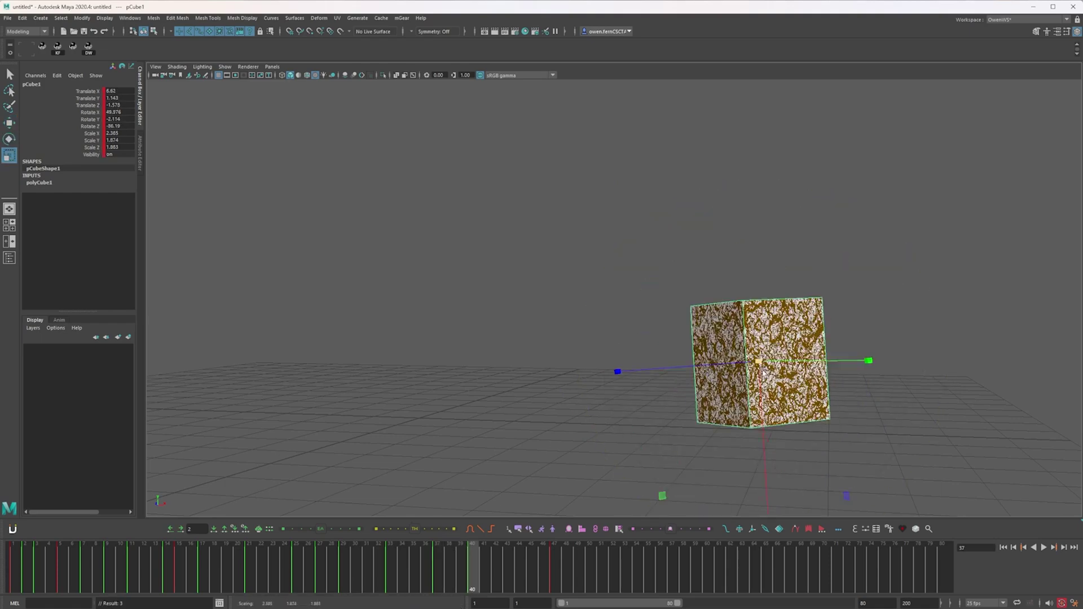
pyautogui.press('w')
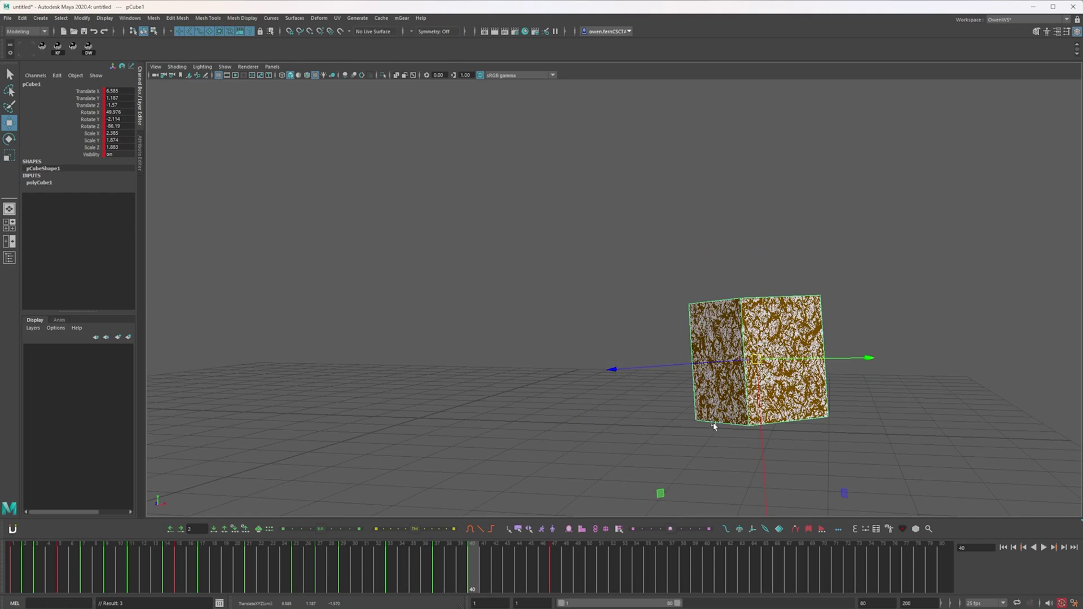
# Compare the frame 40 pose with its neighbouring keys and nudge the cube to about Translate X 6.58, Y 1.19.
pyautogui.press(',')
pyautogui.press('.')
pyautogui.press('.')
pyautogui.press(',')
pyautogui.press(',')
pyautogui.press('.')
pyautogui.moveTo(788, 429); pyautogui.dragTo(786, 430, button='middle')
pyautogui.press(',')
pyautogui.hotkey('alt', ',')
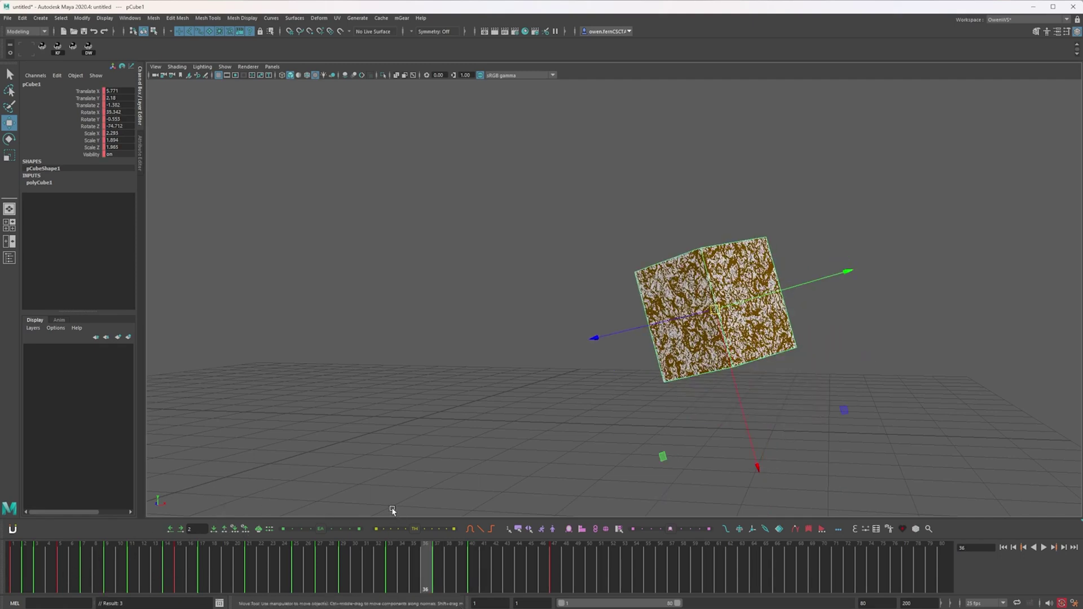
# Add an in-between key at frame 43 matching the landing pose and squash the cube to about Scale X 1.99, Y and Z 2.1.
pyautogui.moveTo(439, 555); pyautogui.dragTo(508, 555)
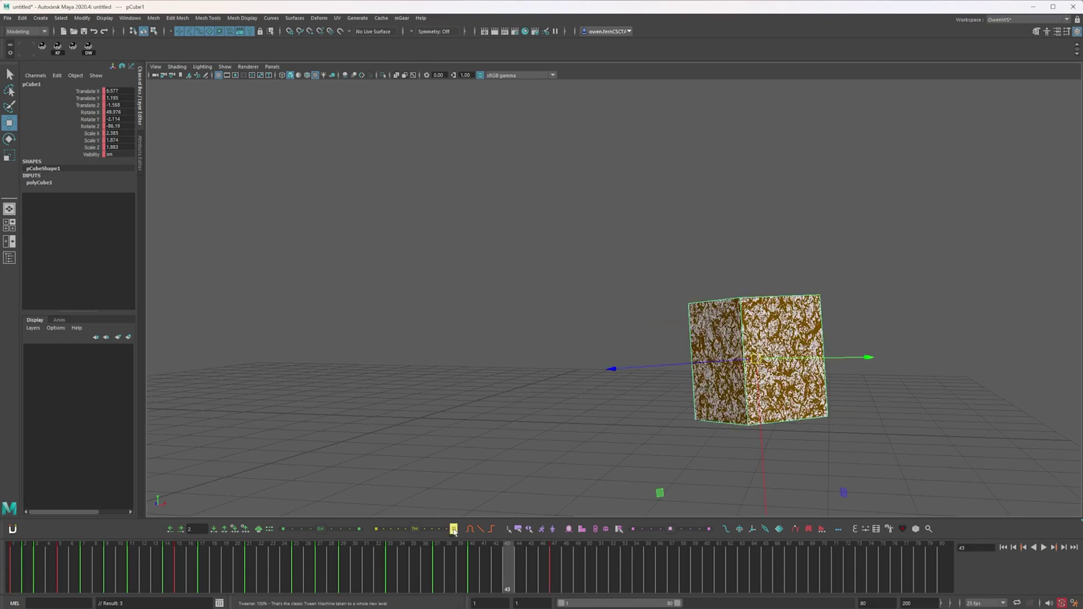
pyautogui.click(454, 531)
pyautogui.press('e')
pyautogui.press('r')
pyautogui.moveTo(767, 403); pyautogui.dragTo(766, 411)
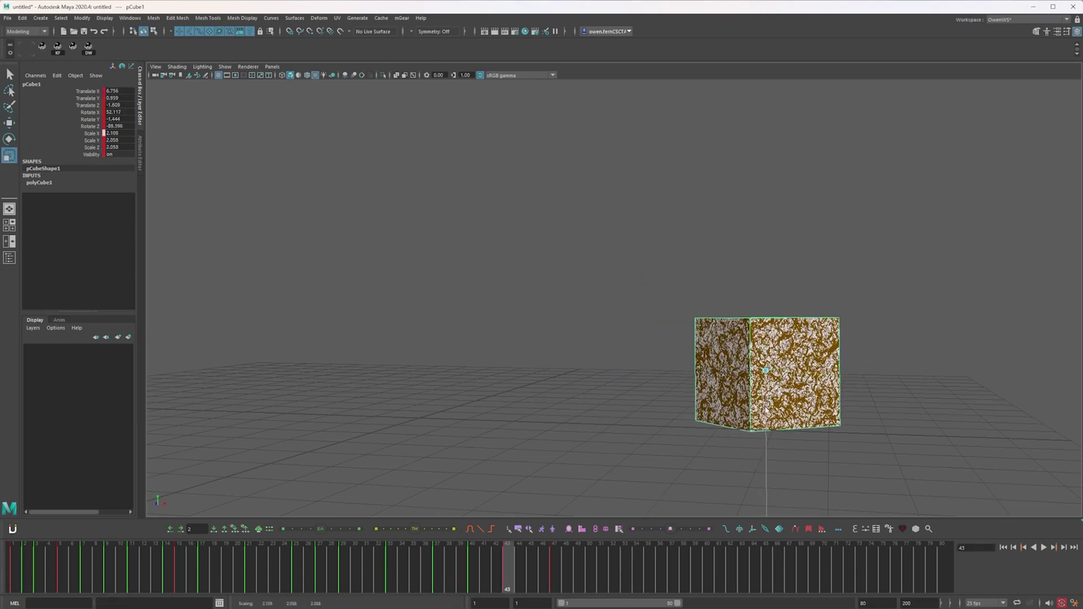
pyautogui.moveTo(765, 370); pyautogui.dragTo(768, 373)
# Lower the cube at frame 43 to about Translate Y 0.93, checking it against the neighbouring keys.
pyautogui.press('.')
pyautogui.press(',')
pyautogui.press('w')
pyautogui.moveTo(766, 420); pyautogui.dragTo(765, 422)
pyautogui.press(',')
pyautogui.press('.')
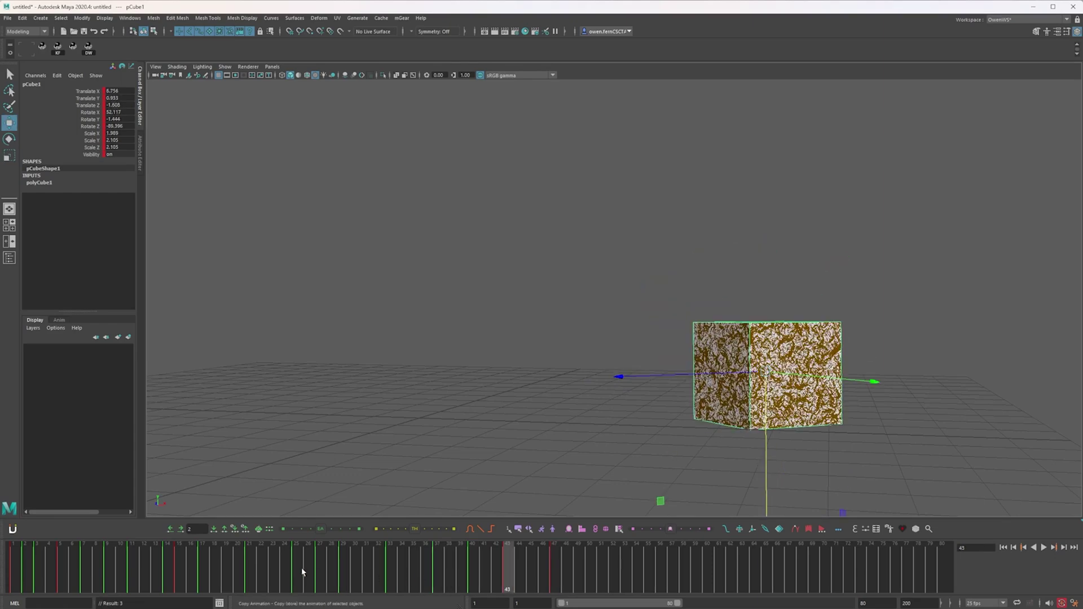
# Play back the jump, check the keys around frame 37, and add a key at frame 39.
pyautogui.hotkey('alt', 'v')
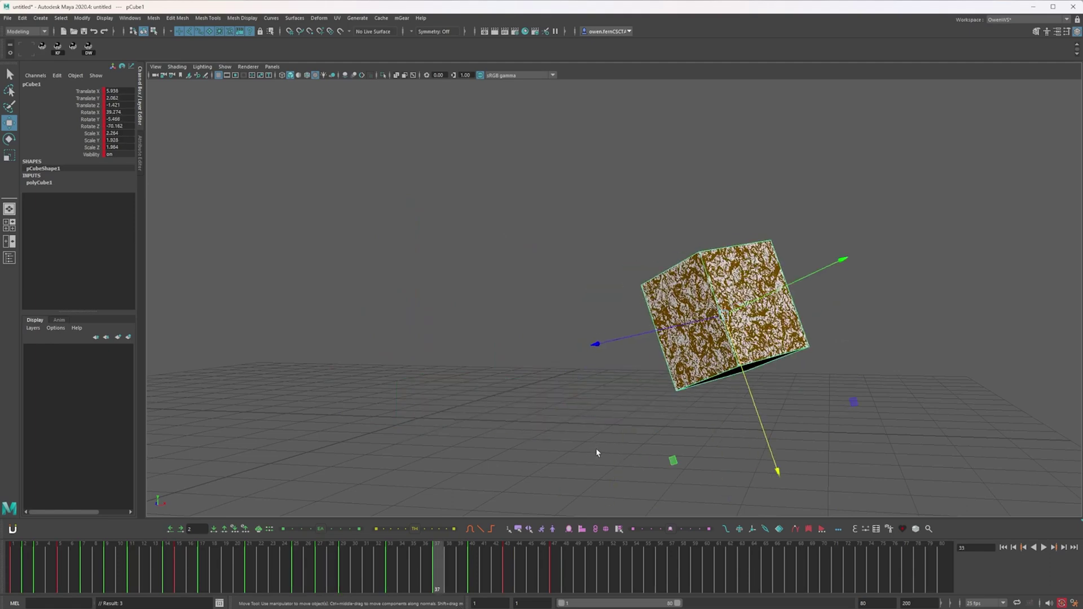
pyautogui.press(',')
pyautogui.press('.')
pyautogui.moveTo(470, 557); pyautogui.dragTo(459, 559)
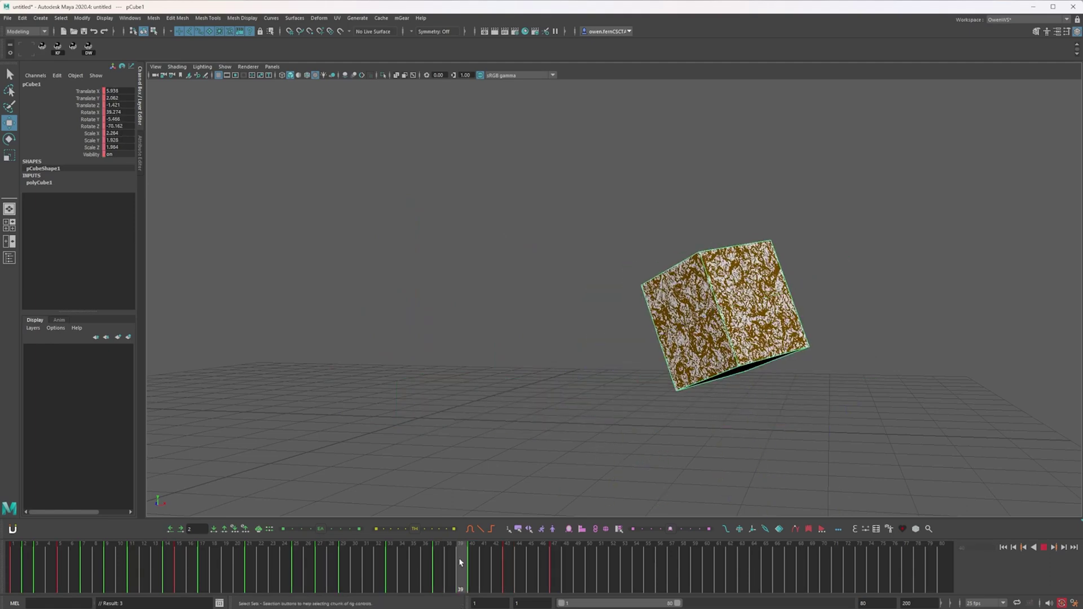
pyautogui.press('s')
# Tilt the cube at frame 40 to about Rotate Z -83 and move it to about Translate X 6.5, Y 1.3.
pyautogui.press('.')
pyautogui.press('e')
pyautogui.press('w')
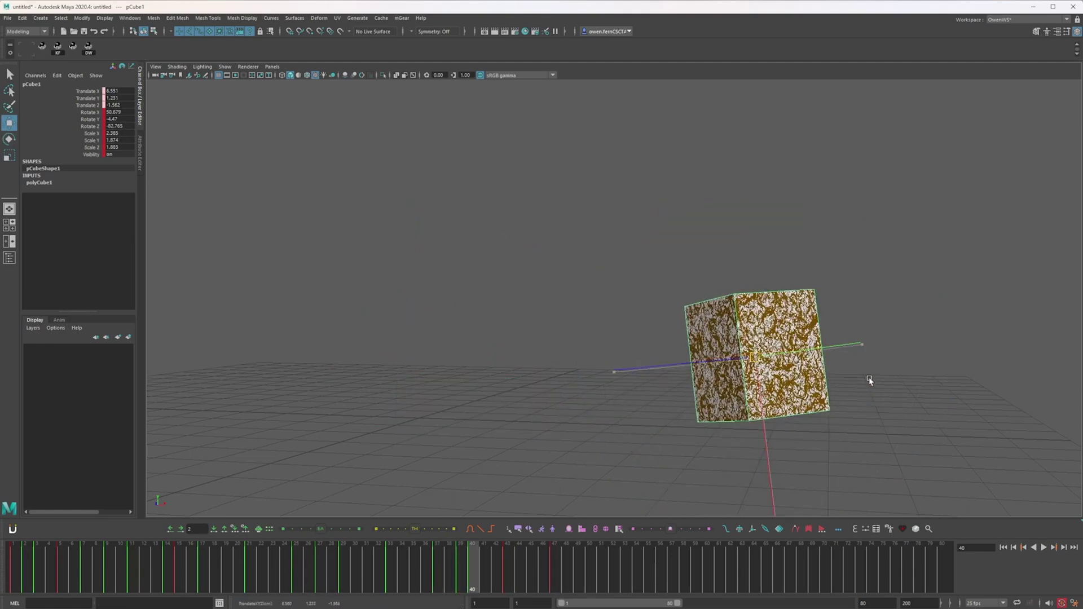
pyautogui.moveTo(870, 380); pyautogui.dragTo(866, 378, button='middle')
# Shift the frame 43 key to frame 45 and add an in-between key at frame 42 favouring frame 45.
pyautogui.press('.')
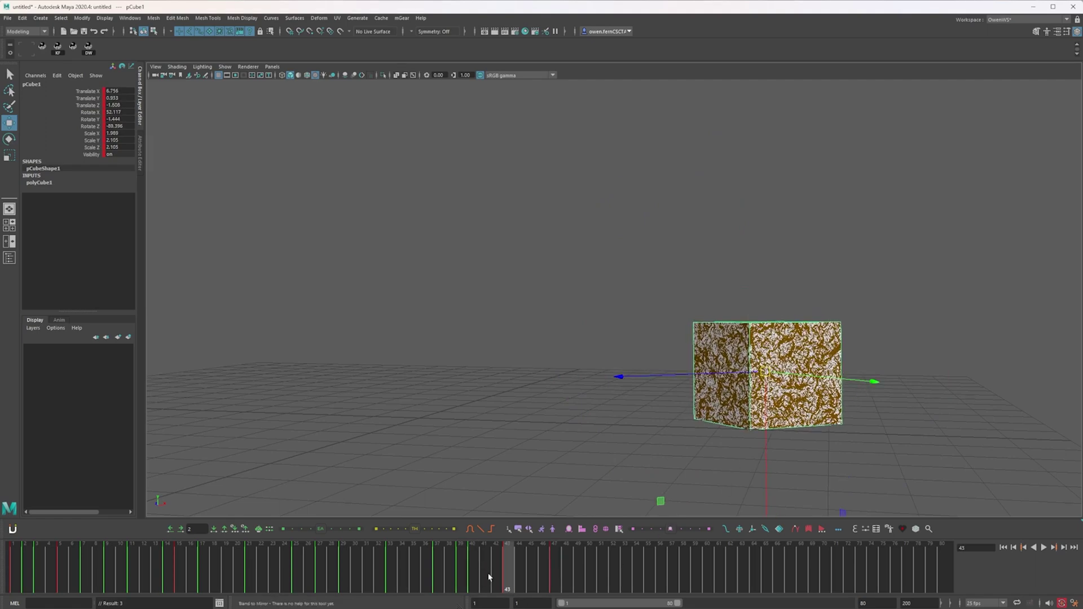
pyautogui.click(505, 567)
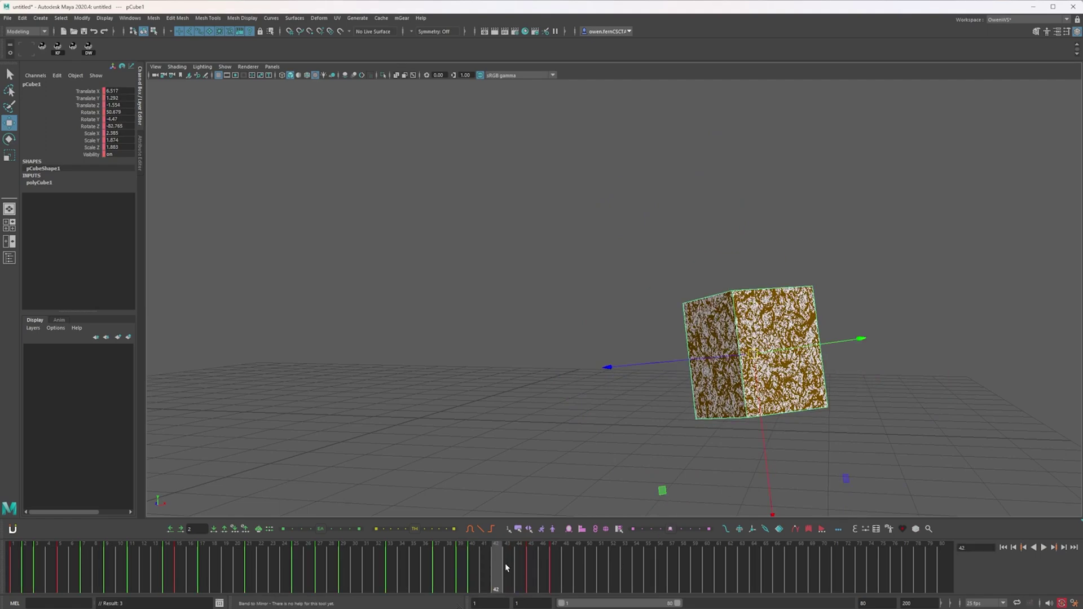
pyautogui.press('s')
pyautogui.press(',')
pyautogui.press('.')
pyautogui.press('.')
pyautogui.press(',')
# Match only the translate and rotate channels at frame 42 to the frame 45 pose, and raise the cube there to about Translate Y 1.0.
pyautogui.press('r')
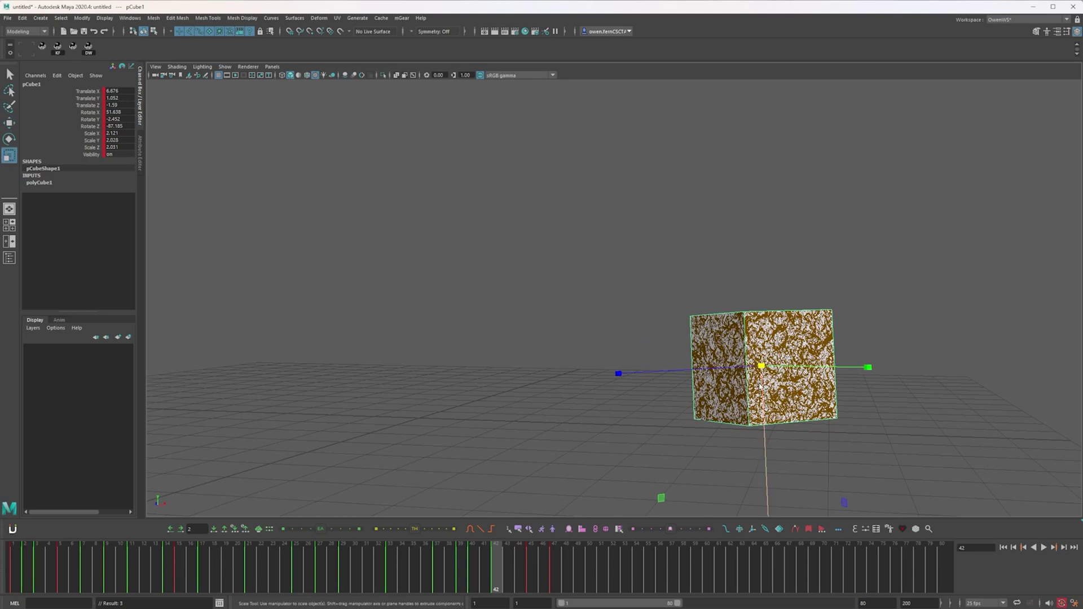
pyautogui.moveTo(95, 127); pyautogui.dragTo(94, 100)
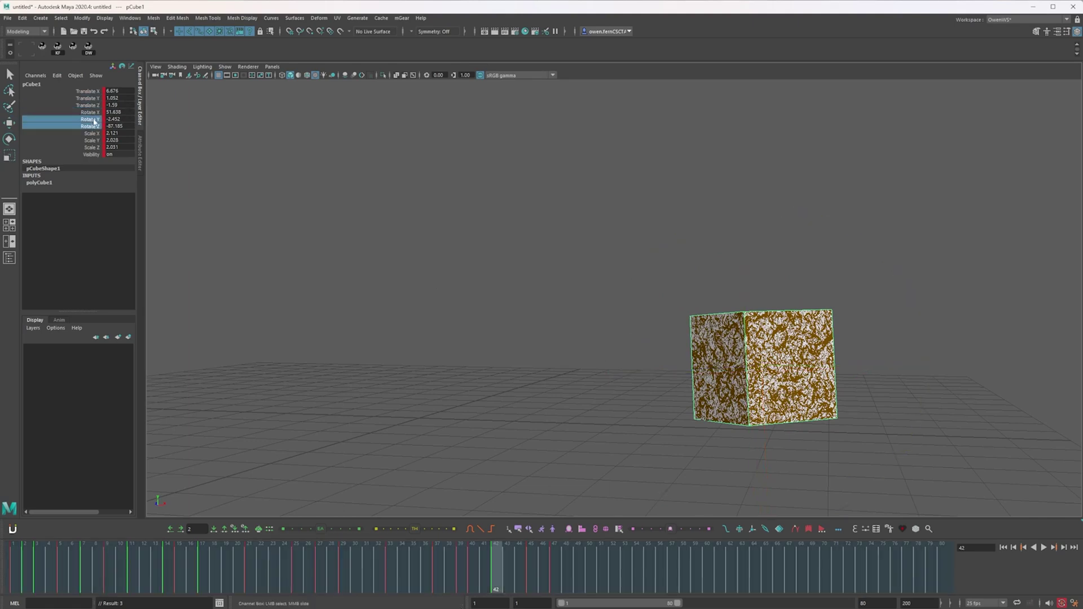
pyautogui.press('r')
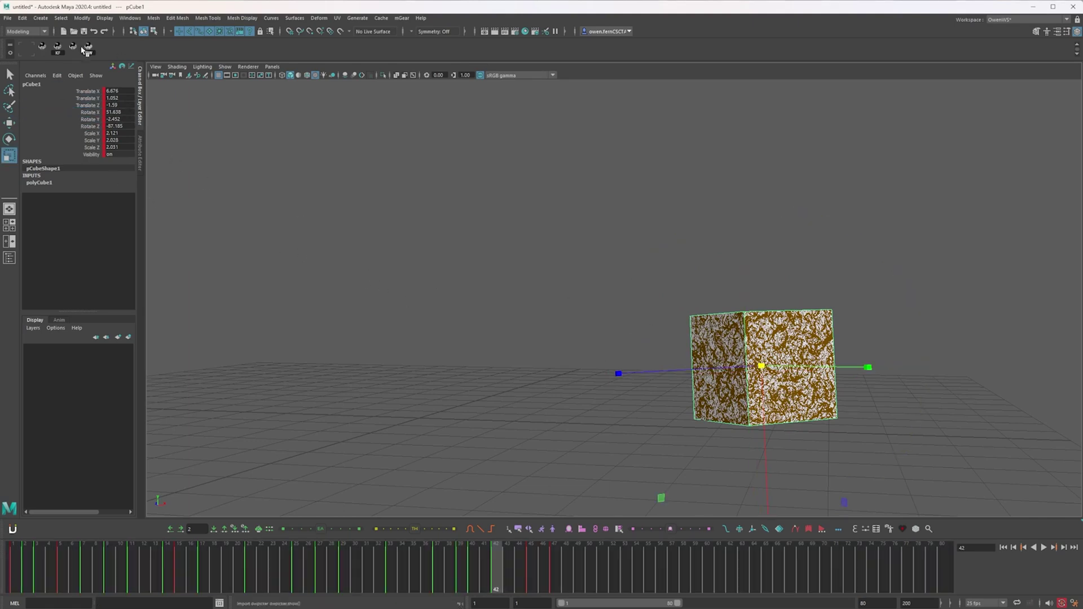
pyautogui.moveTo(95, 128); pyautogui.dragTo(90, 90)
pyautogui.press('w')
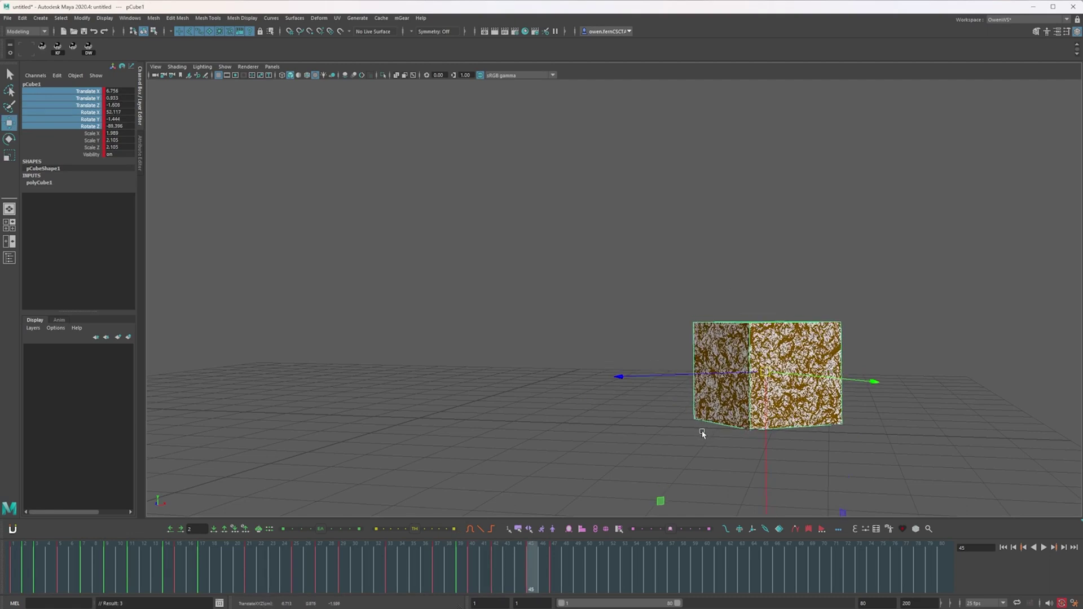
pyautogui.moveTo(704, 435); pyautogui.dragTo(704, 432, button='middle')
pyautogui.press(',')
pyautogui.press('.')
# Blend only the scale channels at frame 42 to about Scale X 2.16, Y 2.0, Z 2.0, comparing with the neighbouring keys.
pyautogui.moveTo(95, 147); pyautogui.dragTo(92, 133)
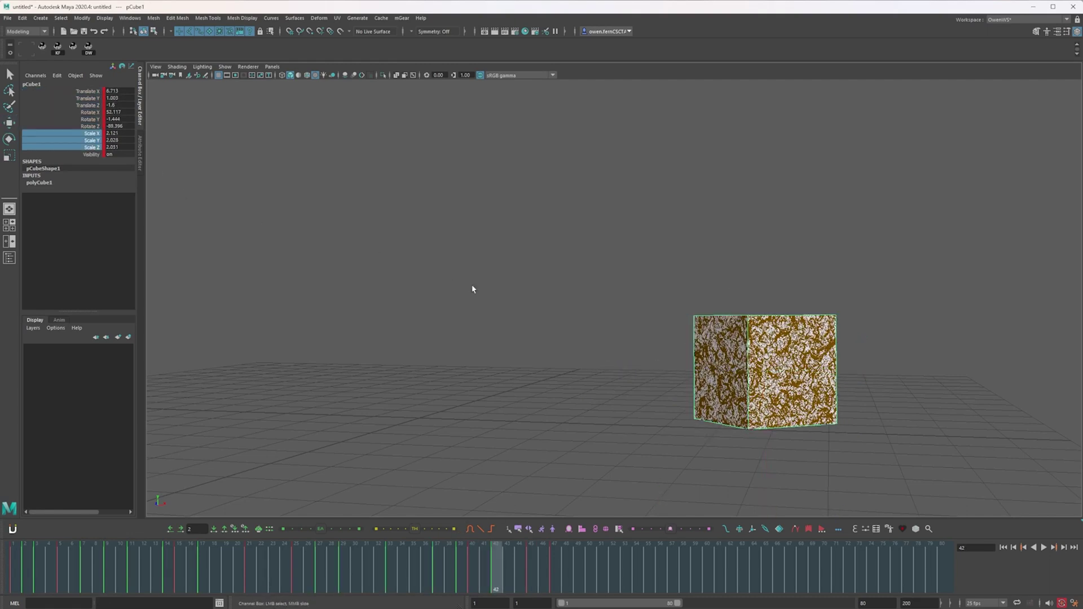
pyautogui.press(',')
pyautogui.press(',')
pyautogui.press('.')
pyautogui.press('.')
pyautogui.press('.')
pyautogui.press(',')
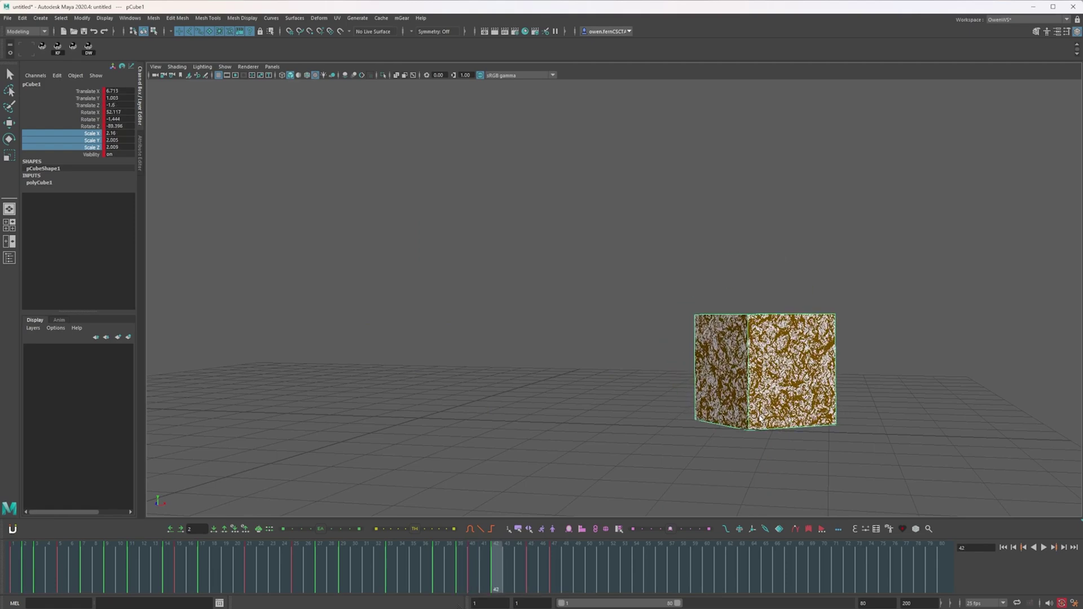
# Raise the cube at frame 42 to about Translate Y 1.04 while comparing it with the keys around it.
pyautogui.press(',')
pyautogui.press('.')
pyautogui.press('.')
pyautogui.press('w')
pyautogui.press(',')
pyautogui.press(',')
pyautogui.press('.')
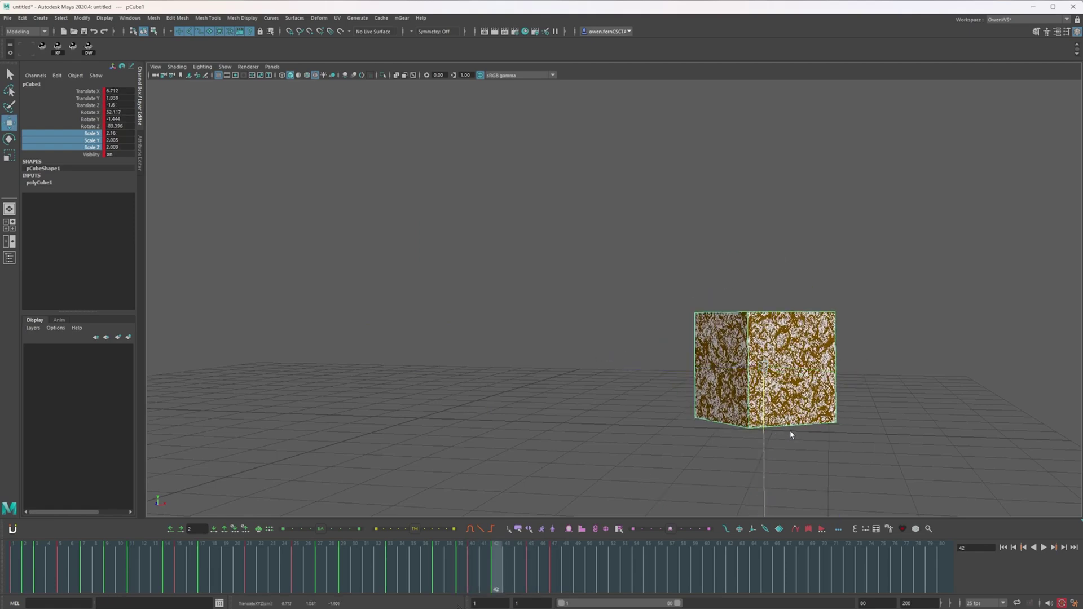
# Fine-tune the cube's height at frame 42 against the adjacent keys and play back the jump.
pyautogui.press('w')
pyautogui.moveTo(787, 432); pyautogui.dragTo(786, 436, button='middle')
pyautogui.press(',')
pyautogui.press('.')
pyautogui.press('.')
pyautogui.press(',')
pyautogui.press(',')
pyautogui.press('.')
pyautogui.press('.')
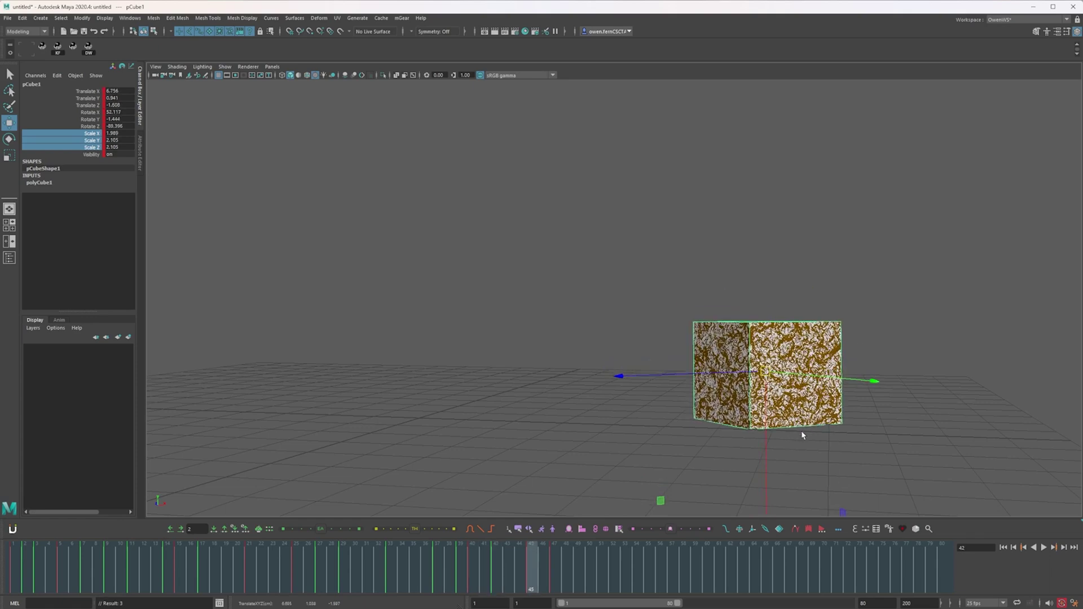
pyautogui.hotkey('alt', 'v')
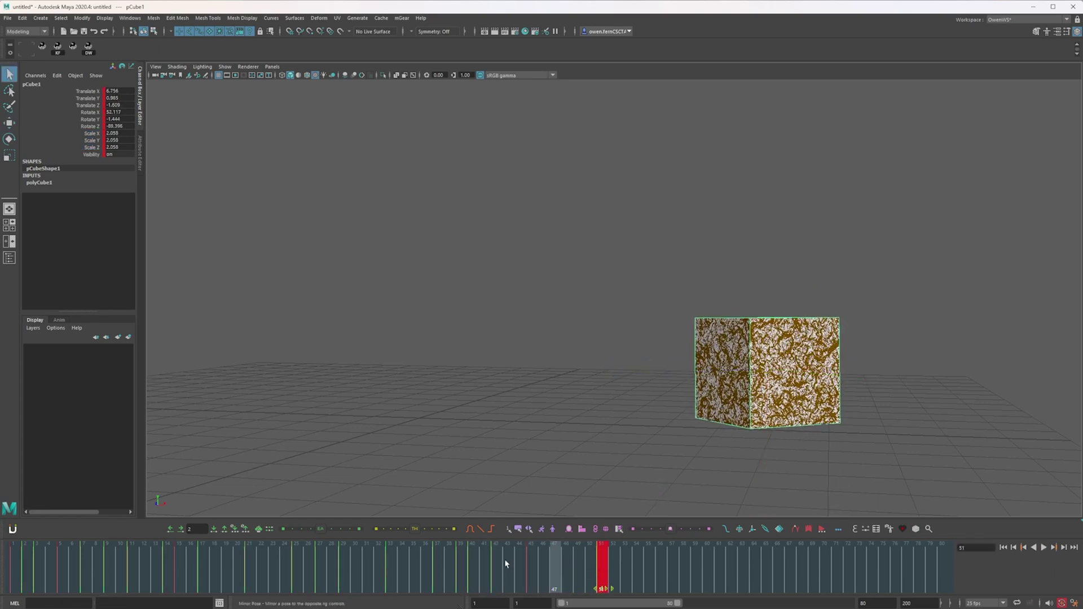
# Retime the final settle key from frame 47 to frame 51, and add keys at frames 47 and 49.
pyautogui.click(557, 560)
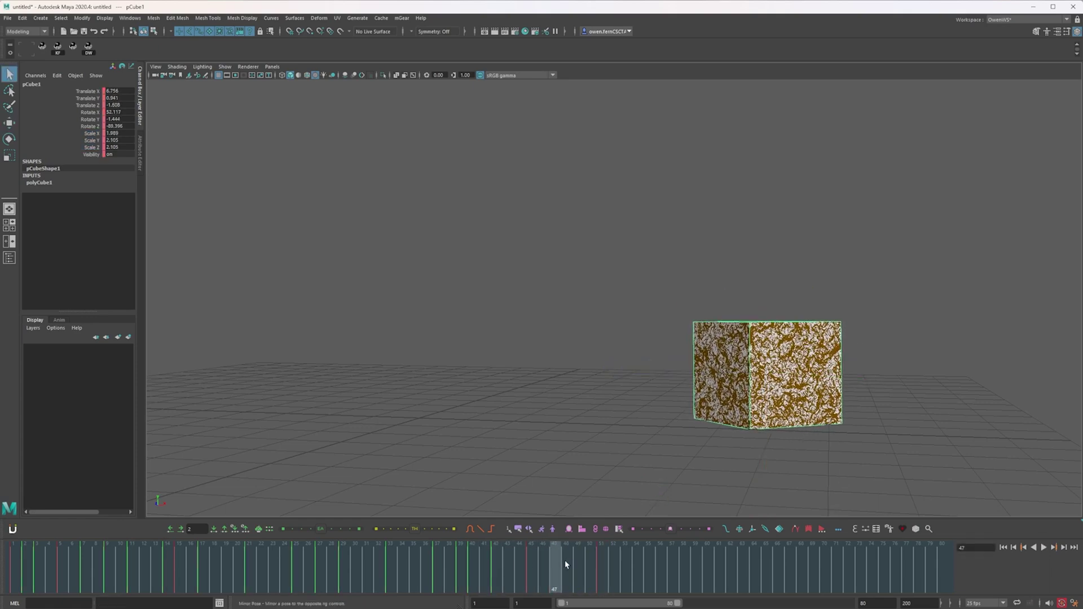
pyautogui.press('s')
pyautogui.moveTo(575, 582)
pyautogui.mouseDown()
pyautogui.moveTo(515, 564)
pyautogui.moveTo(595, 558)
pyautogui.moveTo(580, 572)
pyautogui.mouseUp()
pyautogui.press('s')
# Review the jump's playback from frame 1 and shift all keys after frame 1 forward in time by four frames.
pyautogui.moveTo(580, 572); pyautogui.dragTo(13, 566)
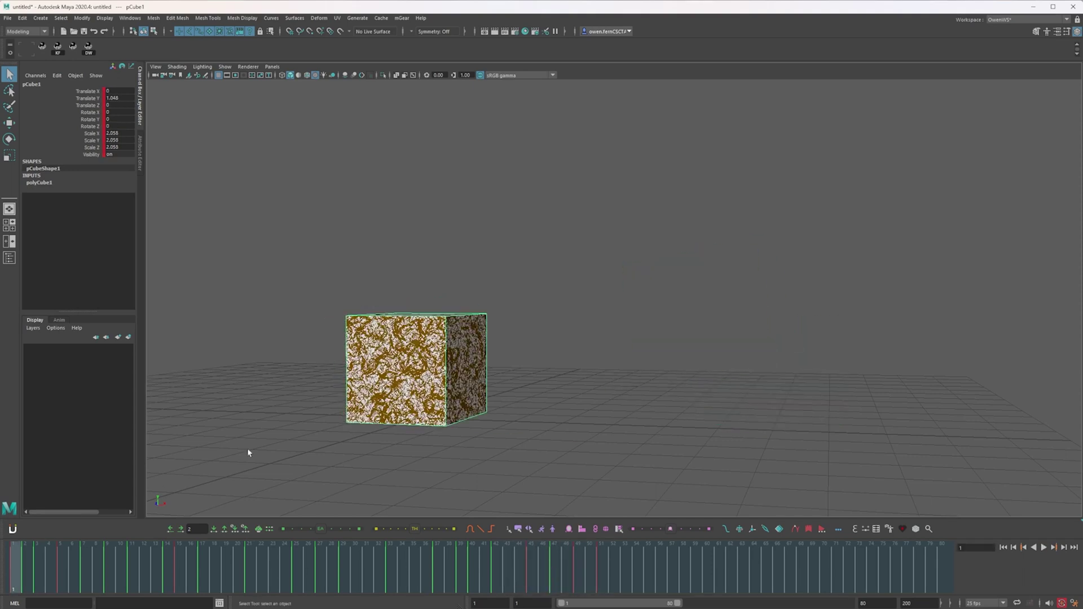
pyautogui.hotkey('alt', 'v')
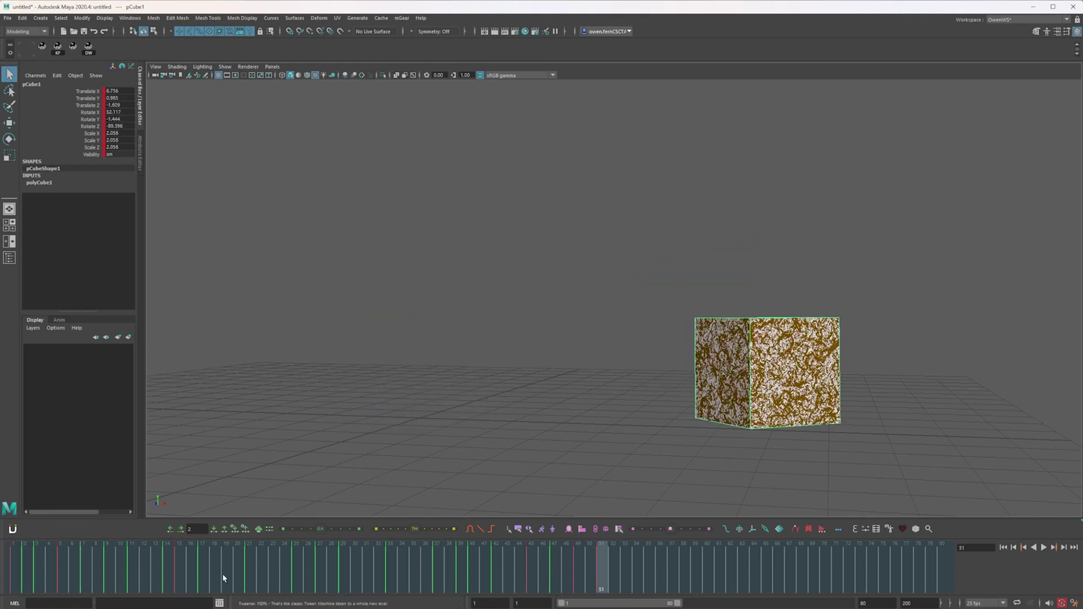
pyautogui.click(13, 581)
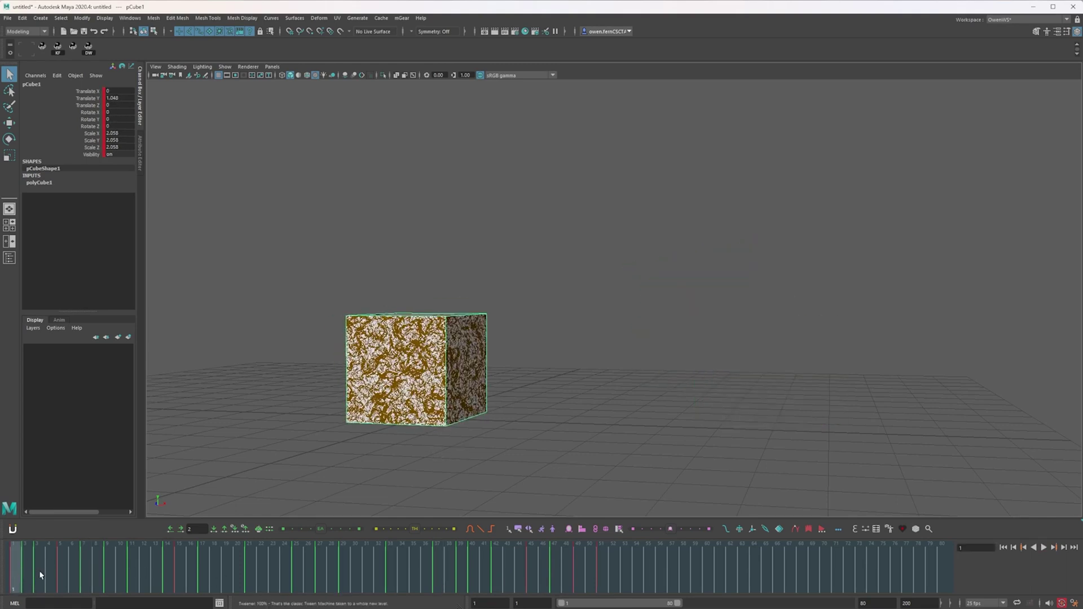
pyautogui.moveTo(335, 590); pyautogui.dragTo(377, 590)
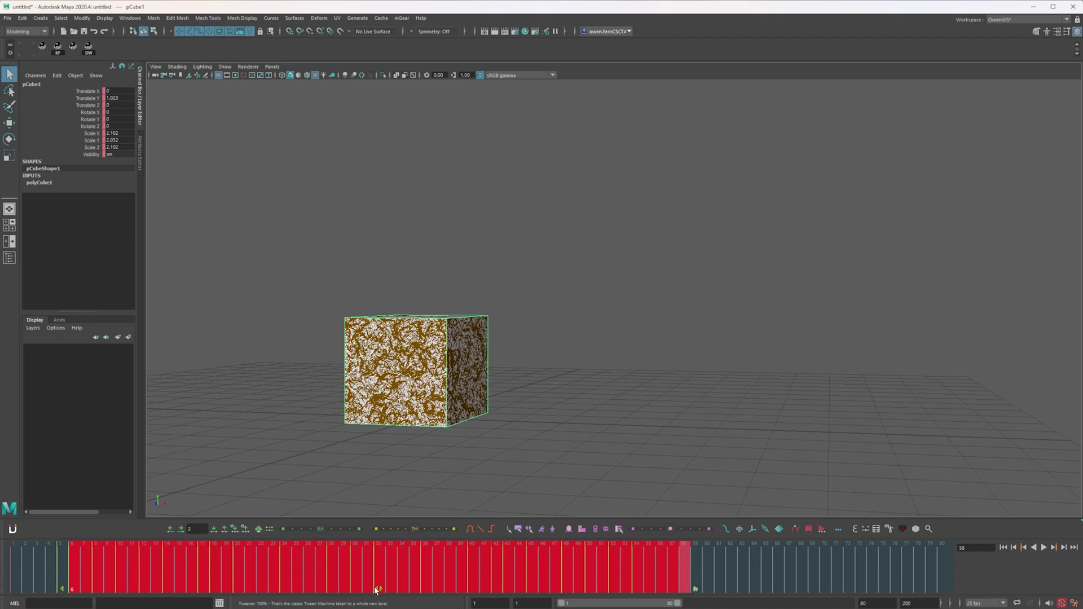
# Stretch the jump's timing by shifting successively later blocks of keys forward along the timeline, from the anticipation through the take-off.
pyautogui.moveTo(25, 562)
pyautogui.mouseDown()
pyautogui.moveTo(131, 566)
pyautogui.moveTo(48, 565)
pyautogui.moveTo(113, 560)
pyautogui.mouseUp()
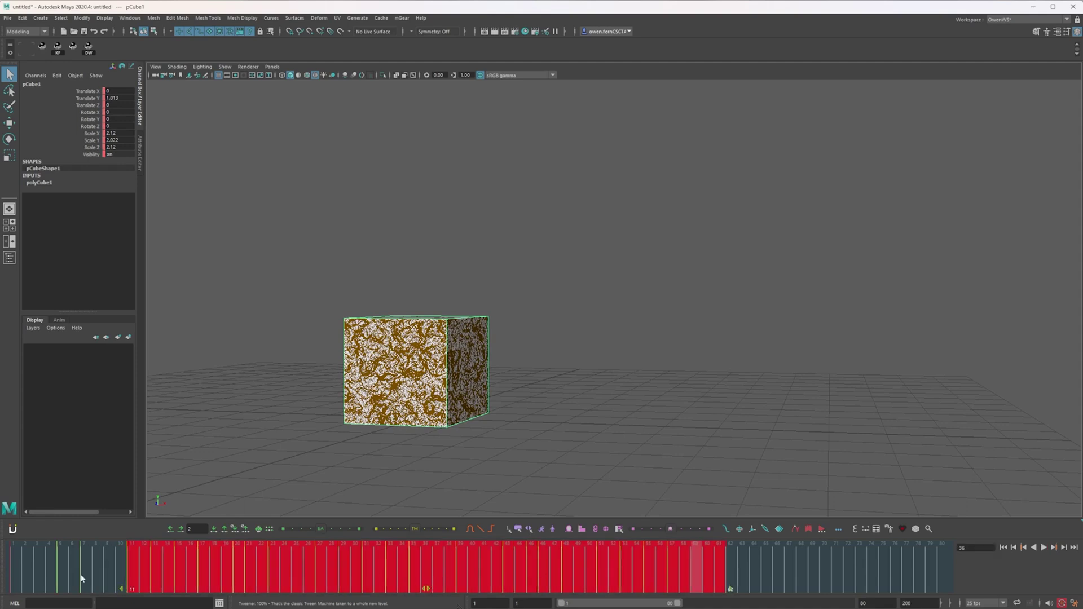
pyautogui.keyDown('shift'); pyautogui.moveTo(156, 583); pyautogui.dragTo(684, 587); pyautogui.keyUp('shift')
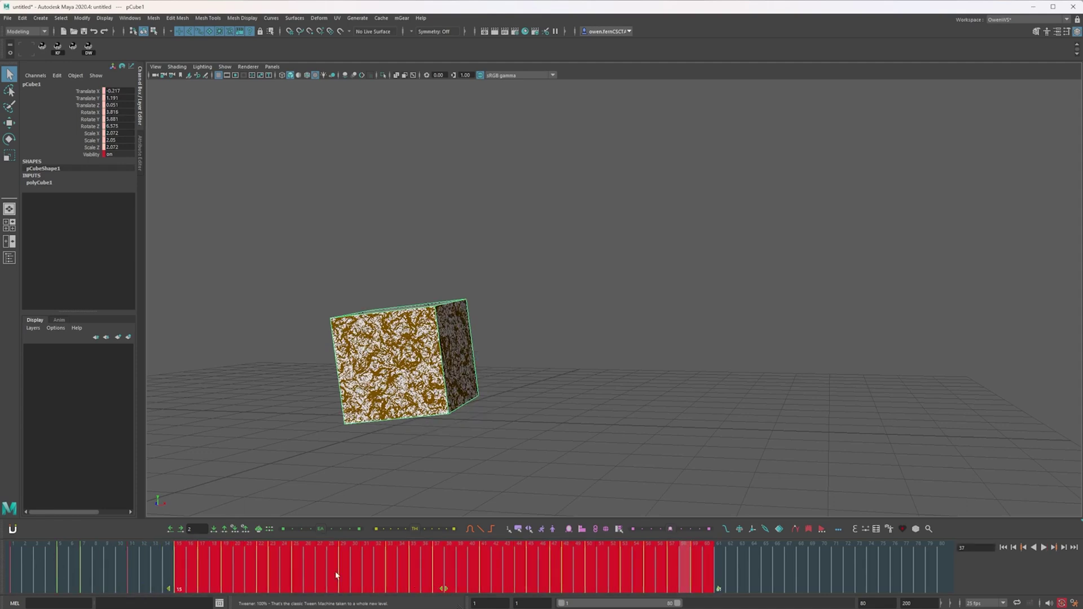
pyautogui.moveTo(335, 575)
pyautogui.mouseDown()
pyautogui.moveTo(110, 564)
pyautogui.moveTo(194, 562)
pyautogui.mouseUp()
pyautogui.keyDown('shift'); pyautogui.moveTo(270, 563); pyautogui.dragTo(767, 564); pyautogui.keyUp('shift')
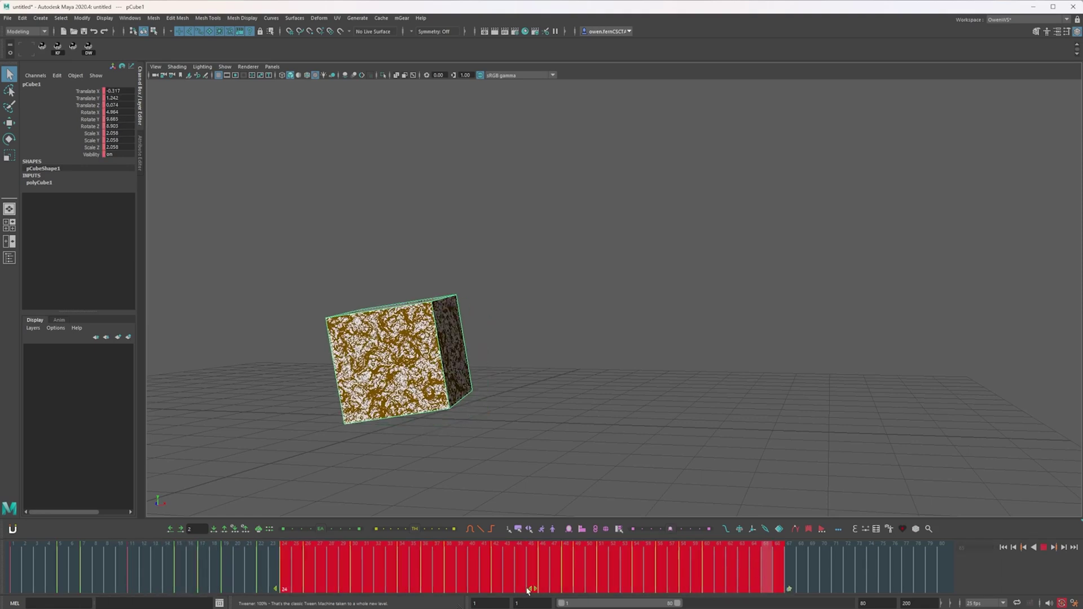
pyautogui.moveTo(563, 585); pyautogui.dragTo(461, 566)
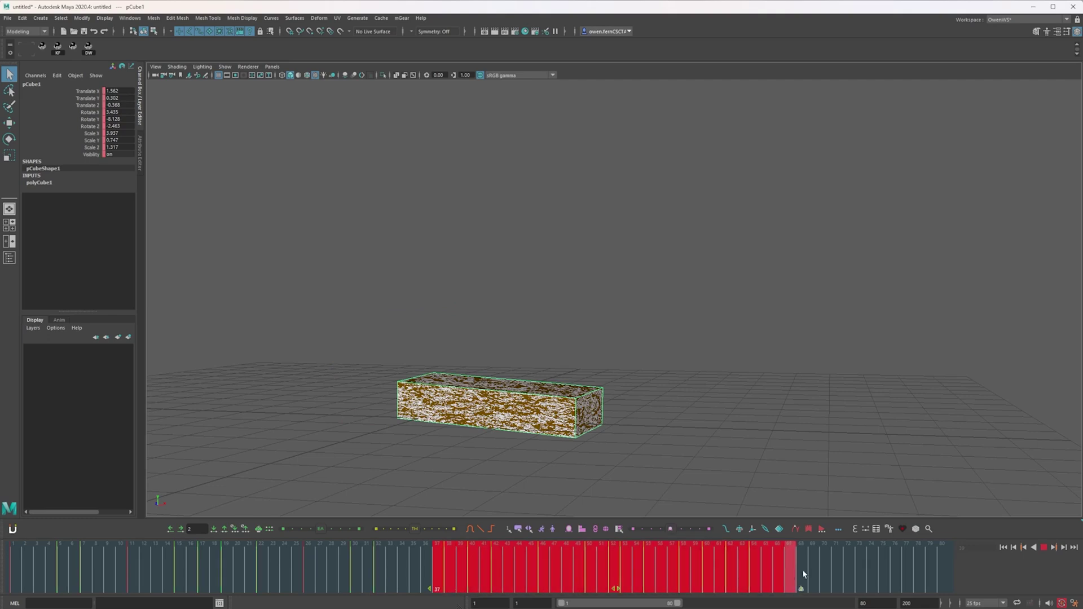
pyautogui.moveTo(561, 584); pyautogui.dragTo(484, 575)
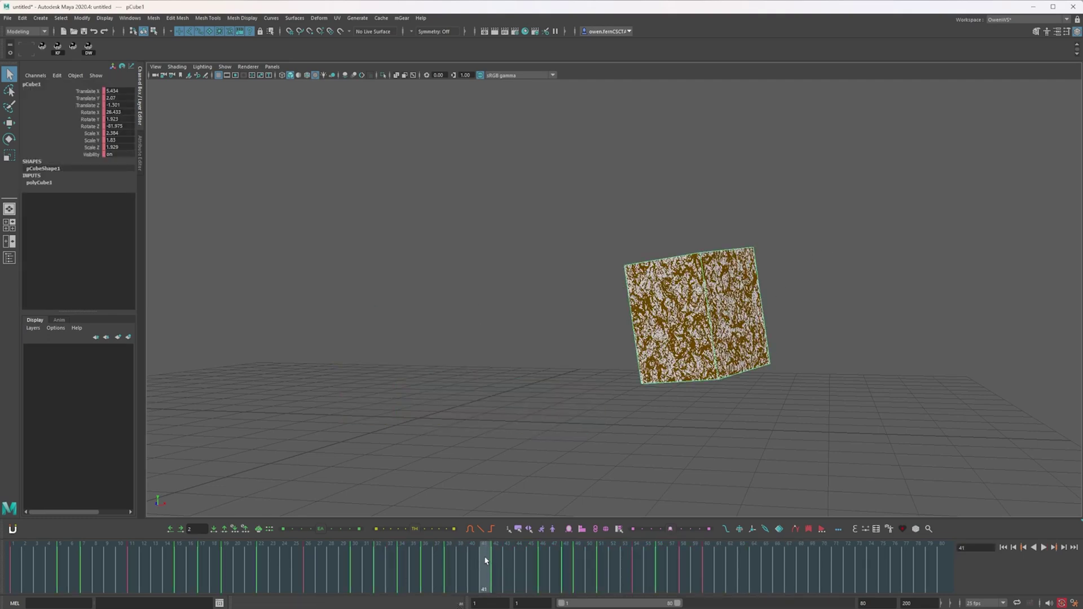
# Key an adjusted in-between pose for the cube at frame 41 and shift all following keys two frames later.
pyautogui.press('e')
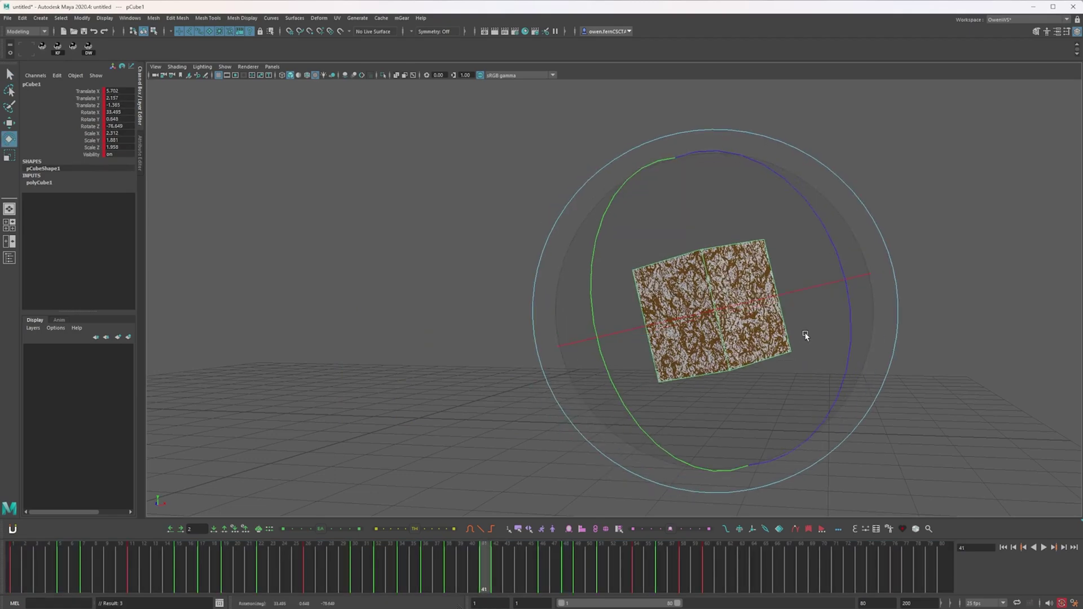
pyautogui.hotkey('alt', '.')
pyautogui.keyDown('shift'); pyautogui.moveTo(499, 578); pyautogui.dragTo(767, 585); pyautogui.keyUp('shift')
pyautogui.moveTo(633, 586); pyautogui.dragTo(655, 585)
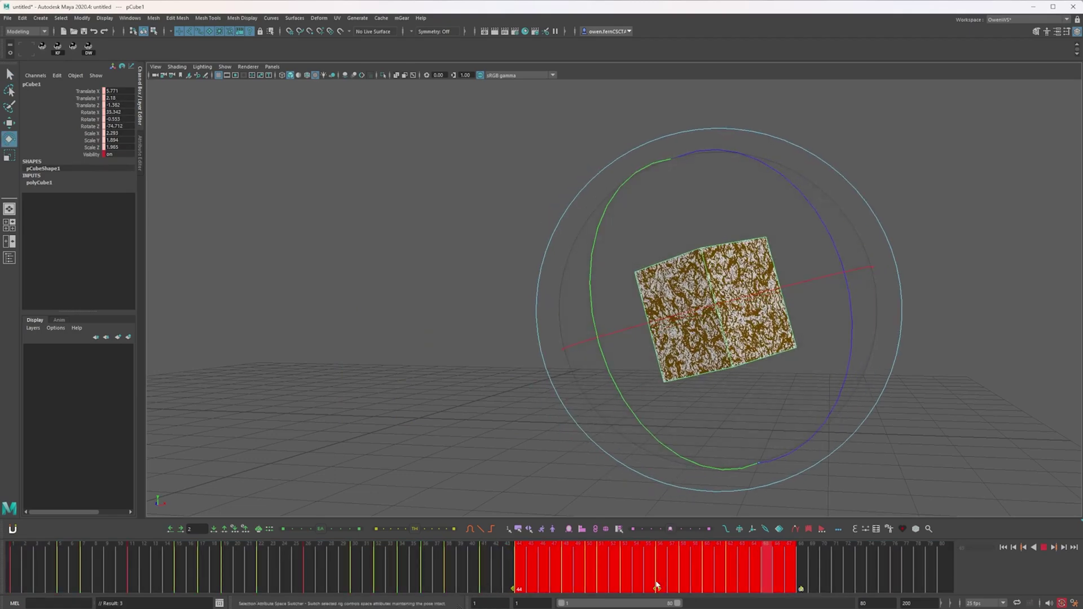
# Adjust the cube's height at frame 47 to about Translate Y 2.15 while comparing it with the neighbouring keys.
pyautogui.click(483, 567)
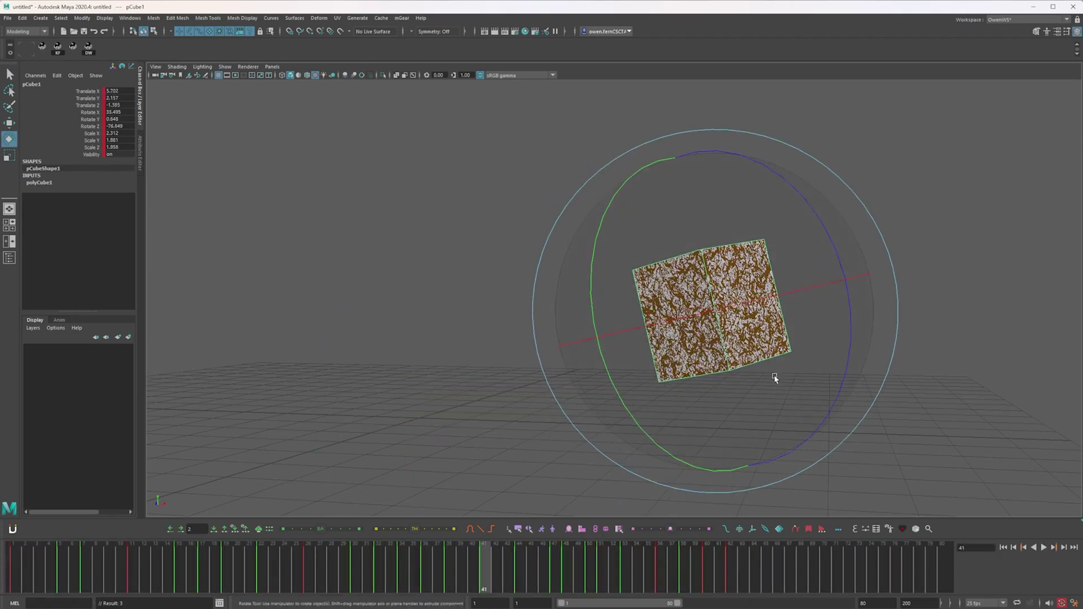
pyautogui.press('.')
pyautogui.press('.')
pyautogui.press('w')
pyautogui.press(',')
pyautogui.press(',')
pyautogui.press('.')
pyautogui.press('.')
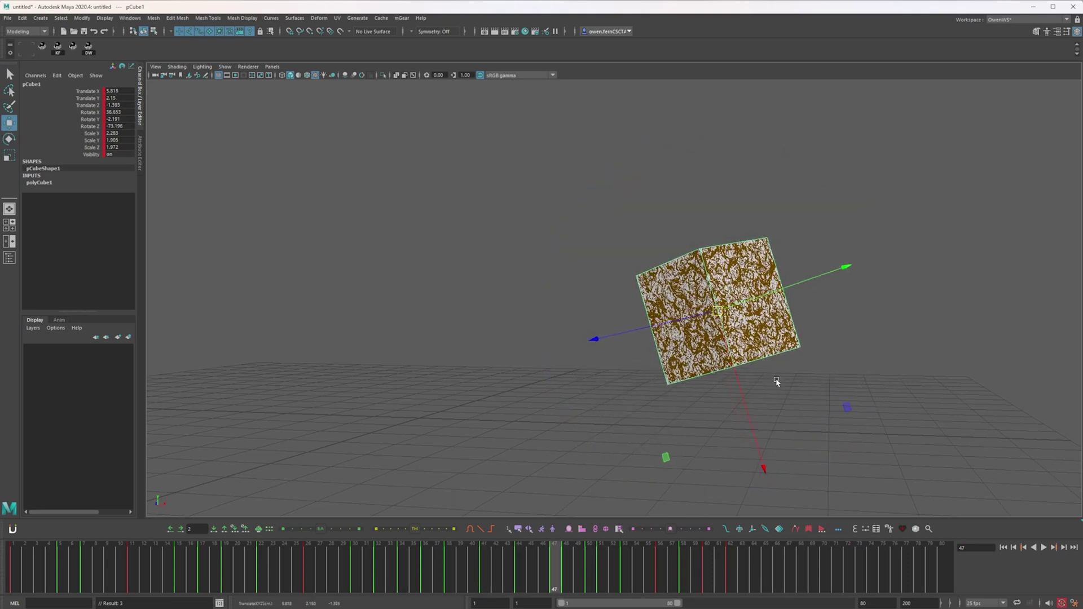
pyautogui.press('.')
pyautogui.press(',')
pyautogui.press(',')
pyautogui.press('.')
# Rotate the cube at frame 47 to about Rotate Z -73.1 and fine-tune its height against the adjacent keys.
pyautogui.press('e')
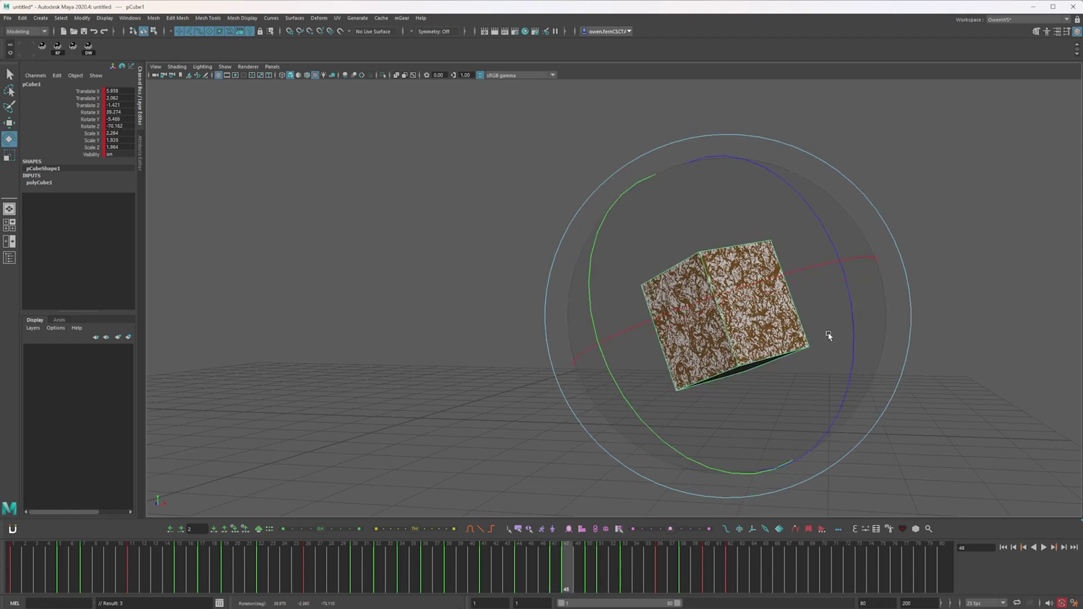
pyautogui.press('w')
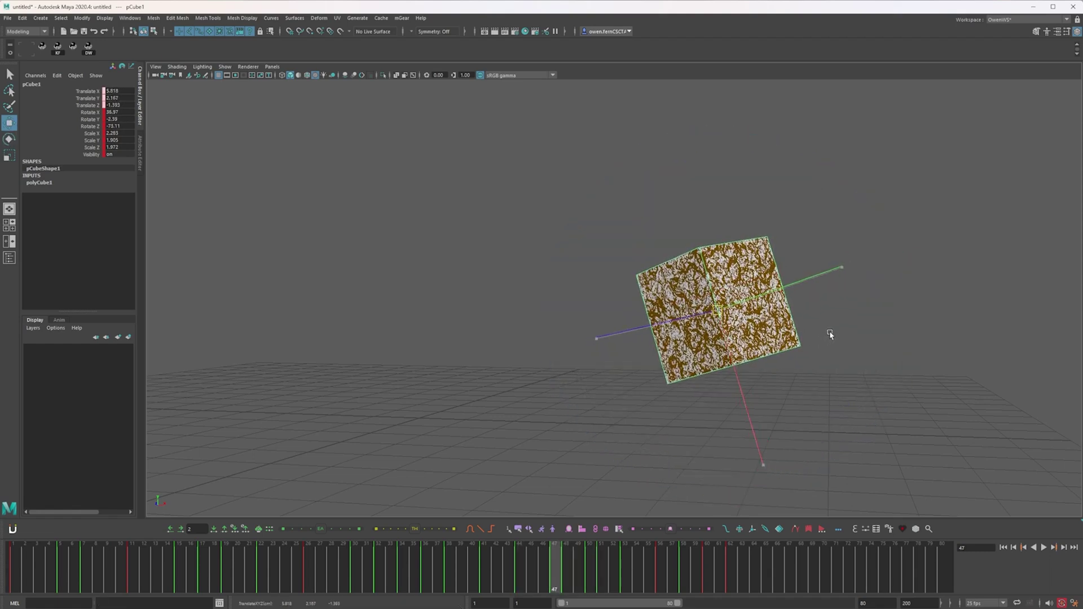
pyautogui.press(',')
pyautogui.press(',')
pyautogui.press('.')
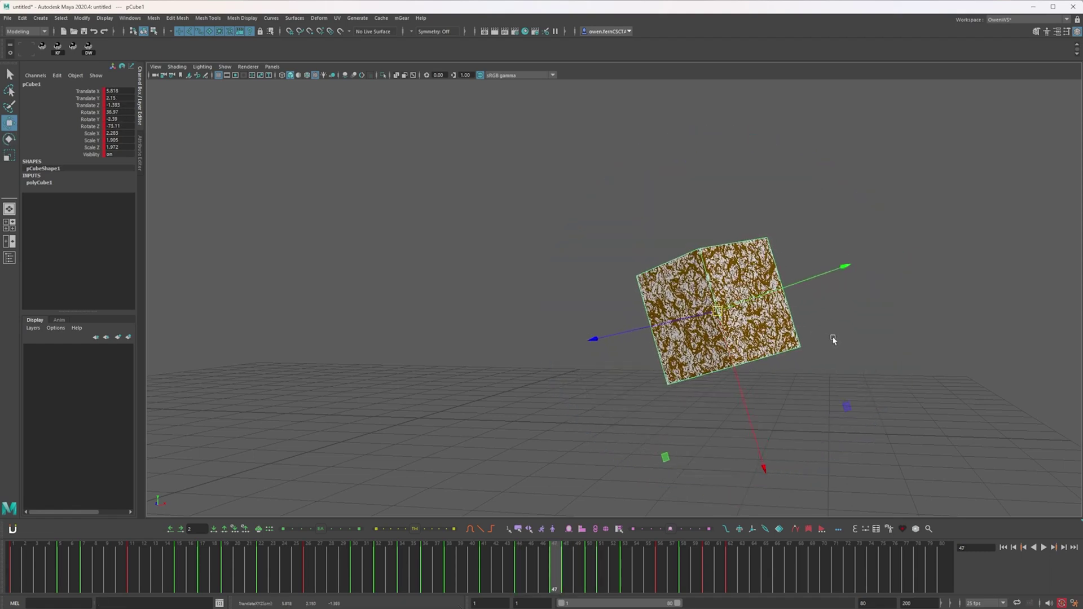
pyautogui.moveTo(834, 340); pyautogui.dragTo(834, 348, button='middle')
pyautogui.press(',')
pyautogui.press('.')
pyautogui.press('.')
pyautogui.press('.')
# Refine the cube's tilt at frame 47 to about Rotate Y -3.6 and Rotate Z -72.4.
pyautogui.press(',')
pyautogui.press(',')
pyautogui.press(',')
pyautogui.press('.')
pyautogui.press('e')
pyautogui.moveTo(803, 334); pyautogui.dragTo(807, 341)
pyautogui.press(',')
# Compare the poses on either side of frame 47 and nudge the cube slightly sideways at that frame.
pyautogui.press('w')
pyautogui.press(',')
pyautogui.press(',')
pyautogui.press(',')
pyautogui.press('.')
pyautogui.press('.')
pyautogui.press('.')
pyautogui.press('.')
pyautogui.press('.')
pyautogui.press('.')
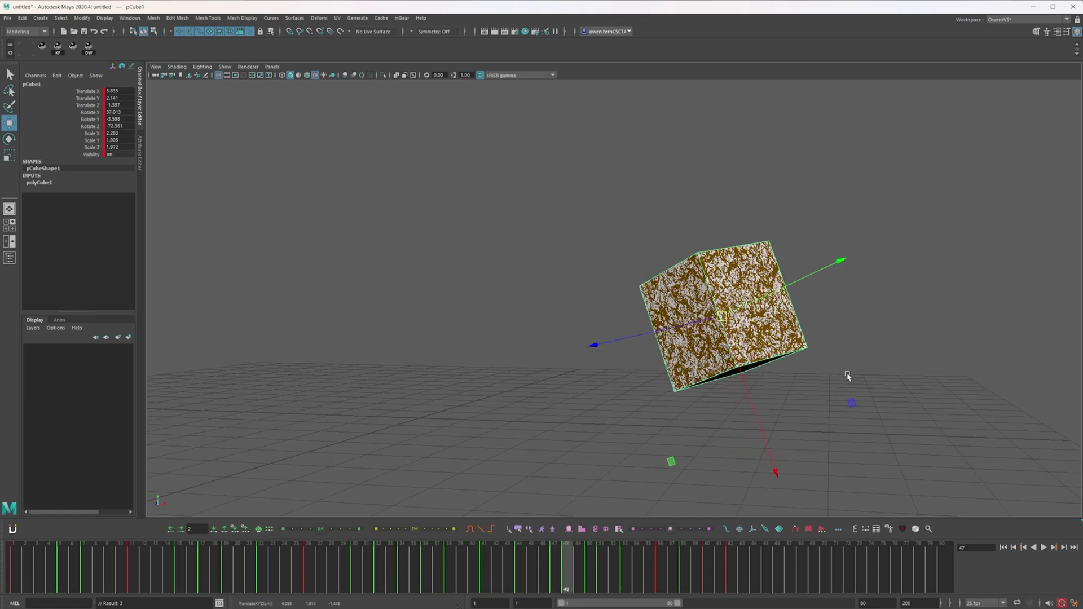
pyautogui.press(',')
pyautogui.moveTo(848, 377); pyautogui.dragTo(834, 379, button='middle')
# Check the descent poses around frame 47 and play back the jump's timing from the take-off.
pyautogui.press(',')
pyautogui.press(',')
pyautogui.press('.')
pyautogui.press('.')
pyautogui.hotkey('alt', 'v')
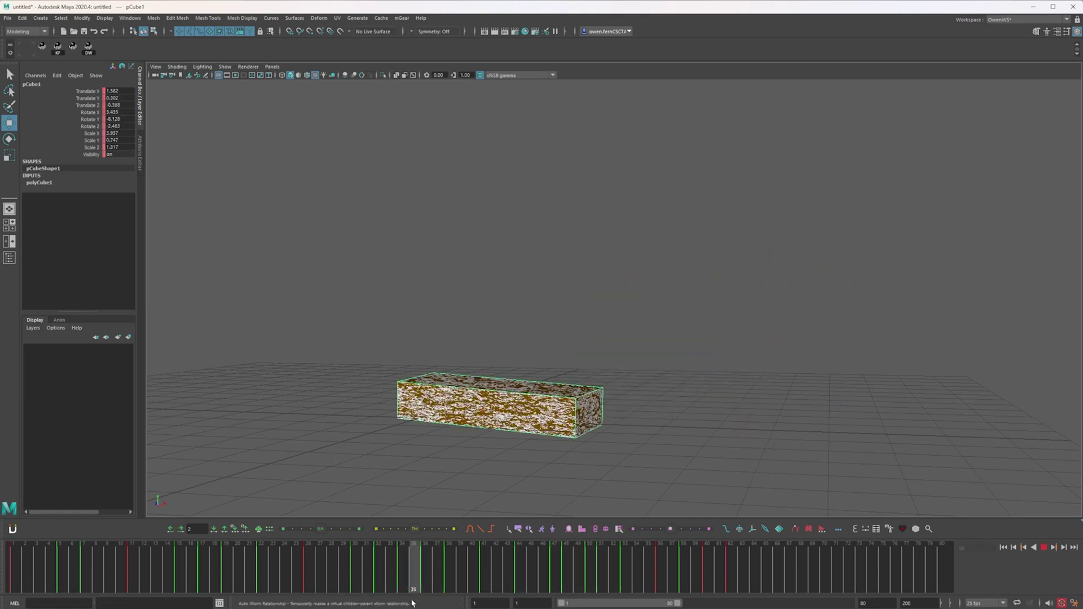
pyautogui.moveTo(427, 584); pyautogui.dragTo(529, 577)
pyautogui.hotkey('alt', 'v')
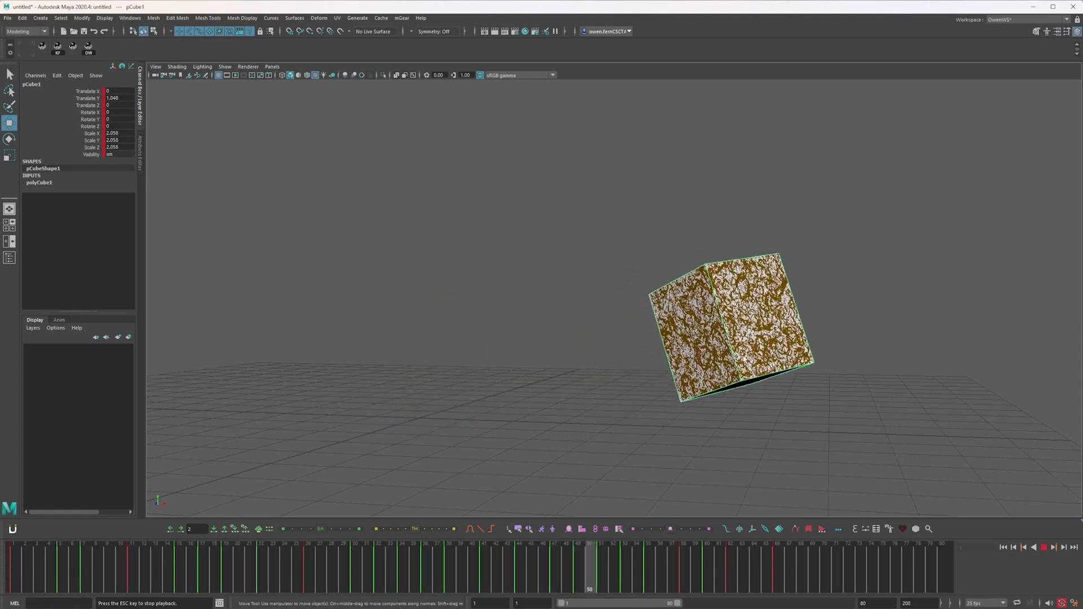
# Retime the cube's landing and settling keys so they fall at frames 55, 57, 59 and 63.
pyautogui.click(635, 567)
pyautogui.keyDown('shift'); pyautogui.moveTo(634, 567); pyautogui.dragTo(804, 569); pyautogui.keyUp('shift')
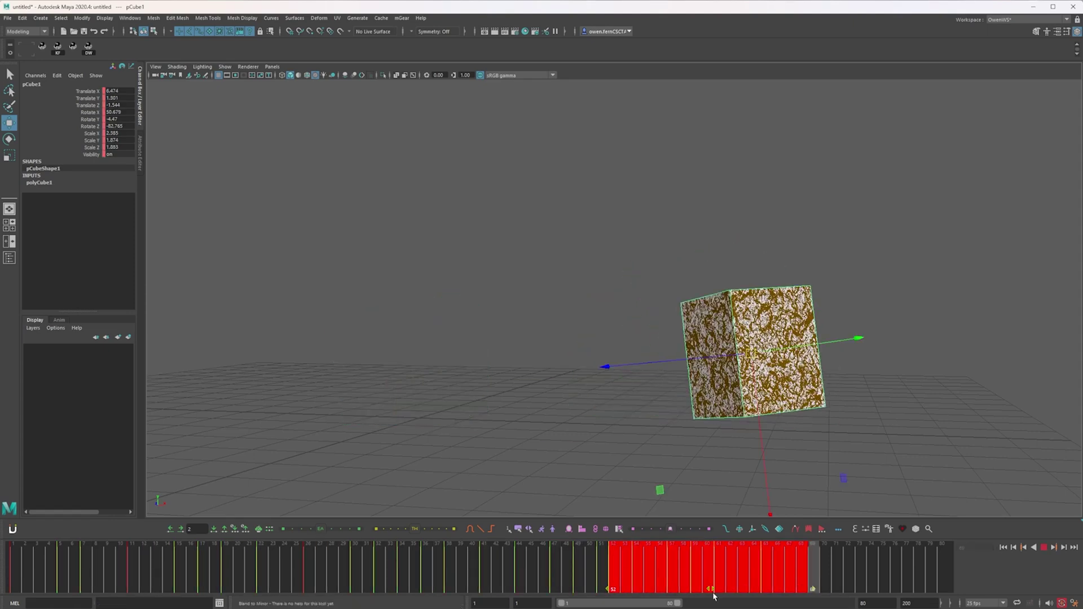
pyautogui.click(553, 568)
pyautogui.keyDown('shift'); pyautogui.moveTo(637, 570); pyautogui.dragTo(790, 570); pyautogui.keyUp('shift')
pyautogui.moveTo(567, 570); pyautogui.dragTo(824, 585)
pyautogui.moveTo(650, 582); pyautogui.dragTo(671, 582)
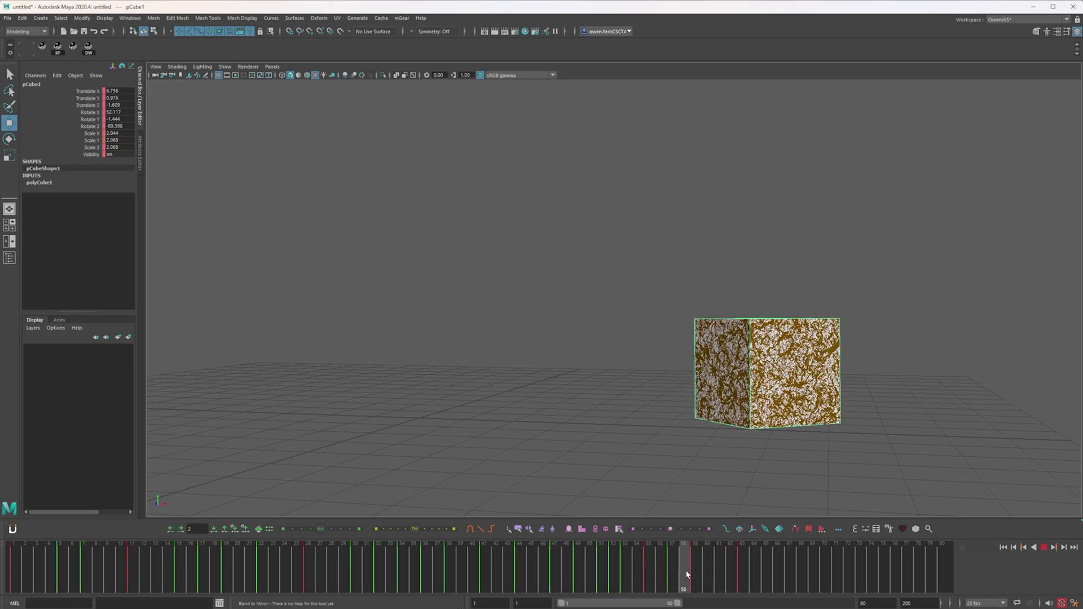
# Play back the retimed jump and check the settle around frame 57.
pyautogui.hotkey('alt', 'v')
pyautogui.click(673, 566)
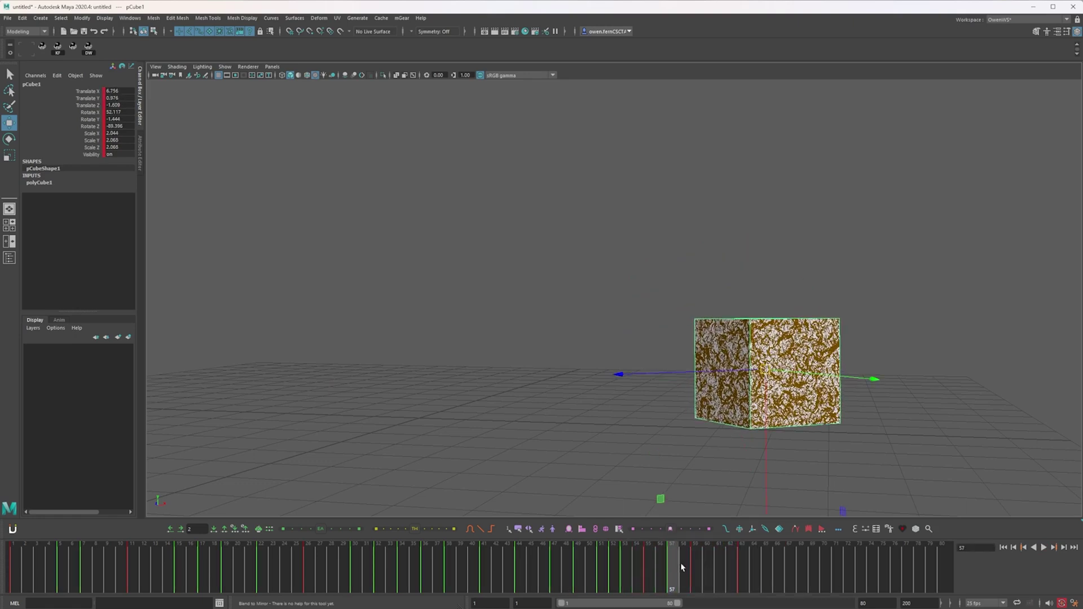
pyautogui.hotkey('alt', 'v')
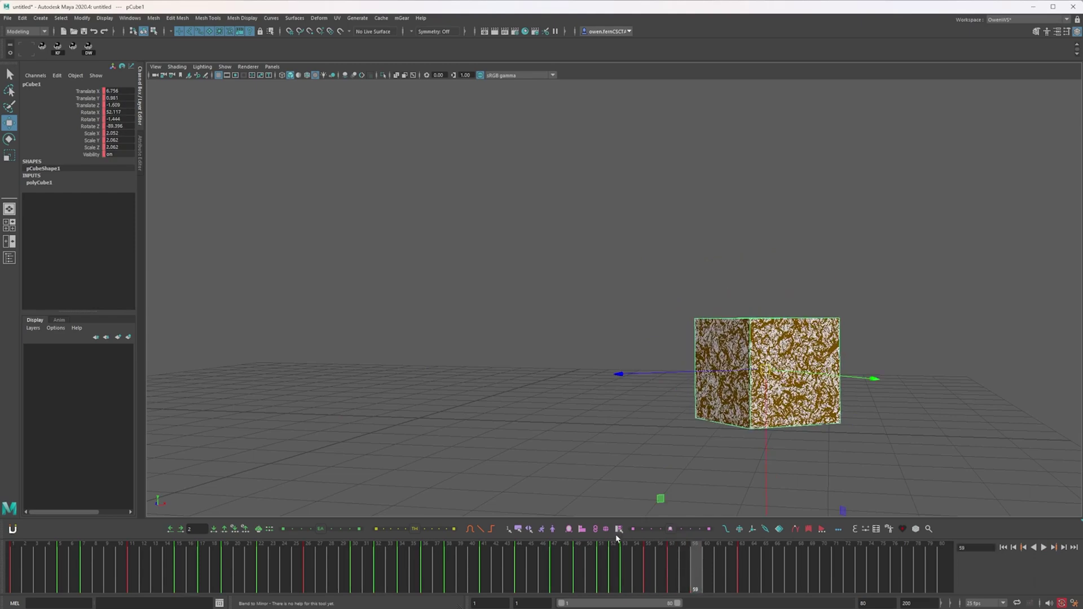
pyautogui.hotkey('alt', 'v')
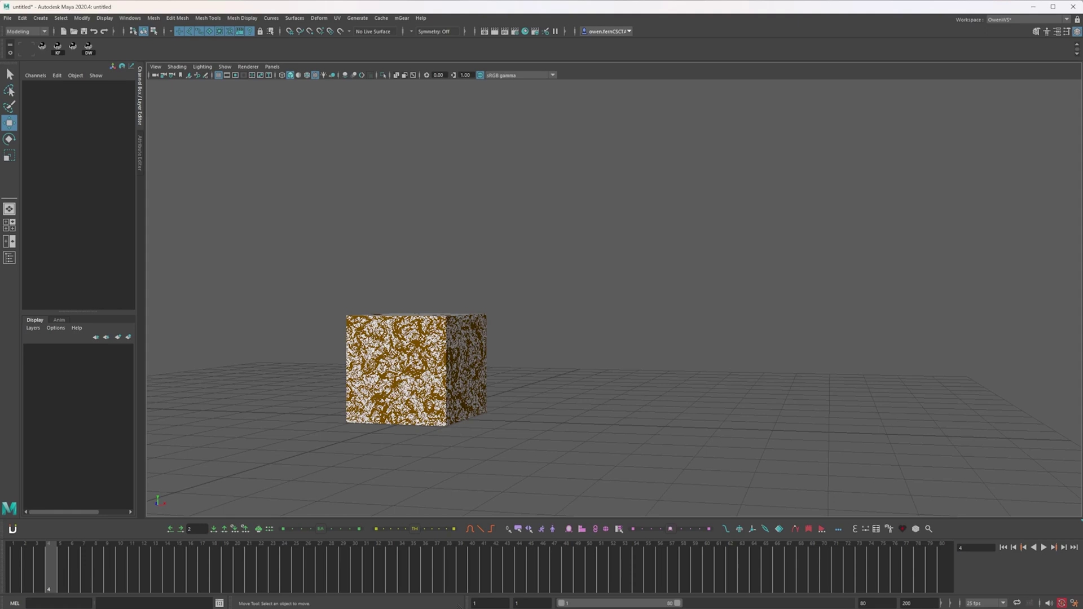
pyautogui.hotkey('alt', 'v')
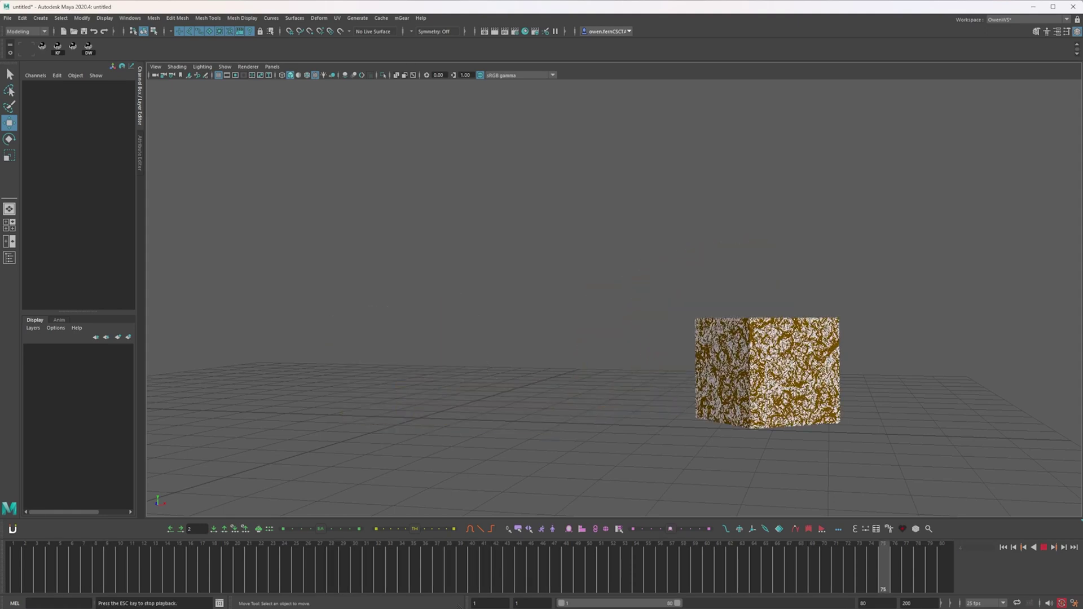
pyautogui.press('Escape')
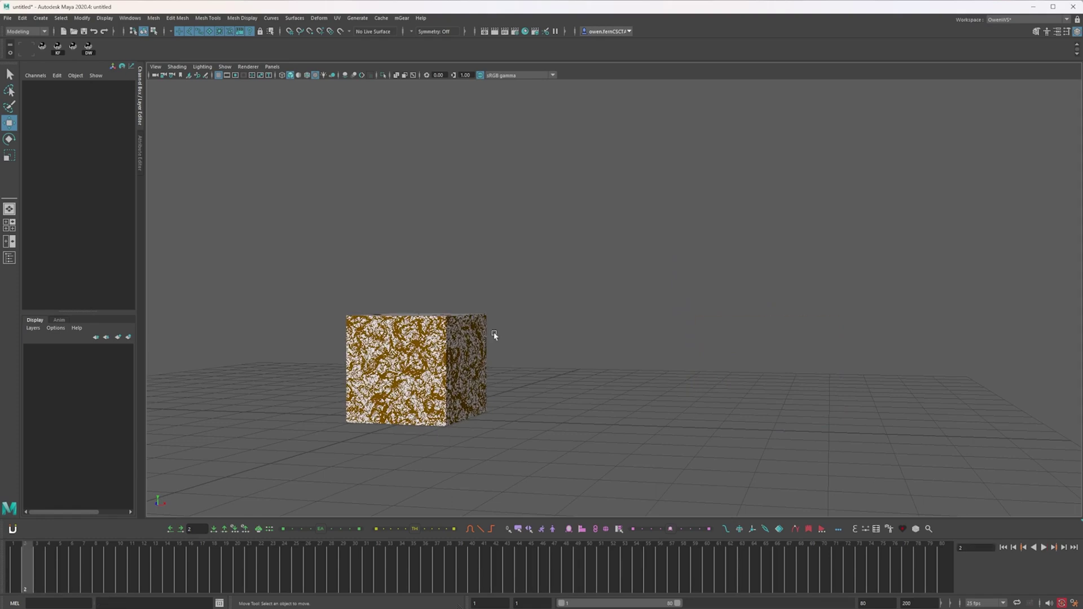
# Inspect the cube's animation curves in the Graph Editor and replay the jump.
pyautogui.click(442, 343)
pyautogui.hotkey('ctrl', 'g')
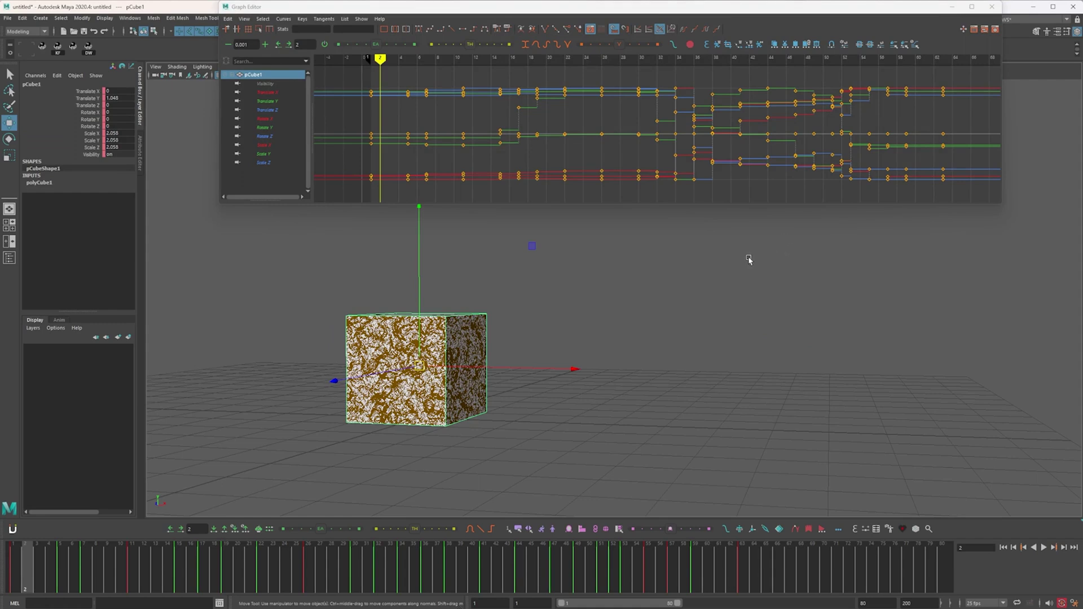
pyautogui.click(953, 6)
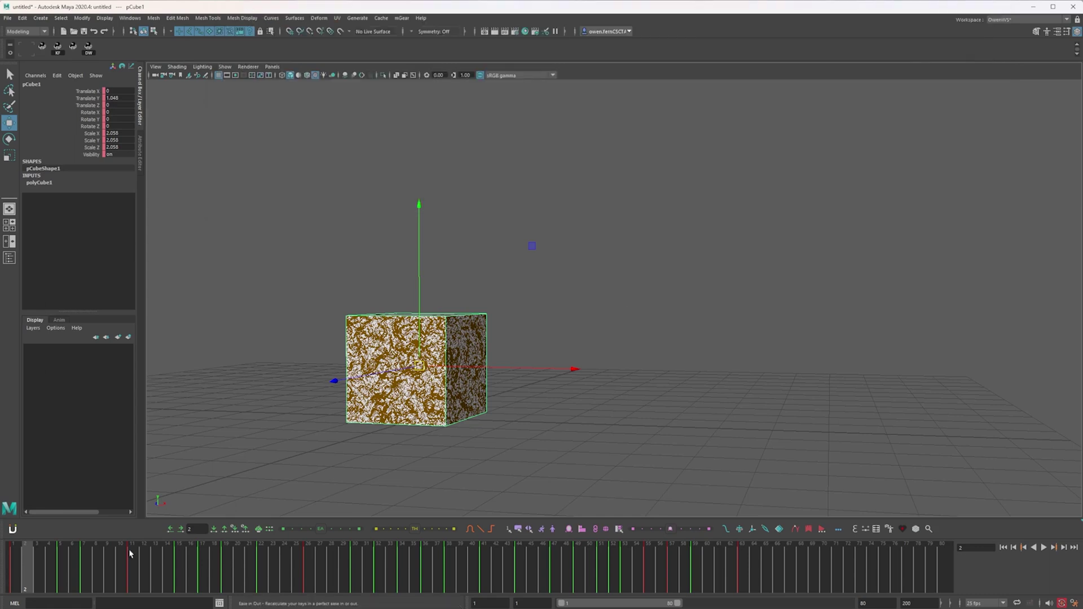
pyautogui.hotkey('alt', 'v')
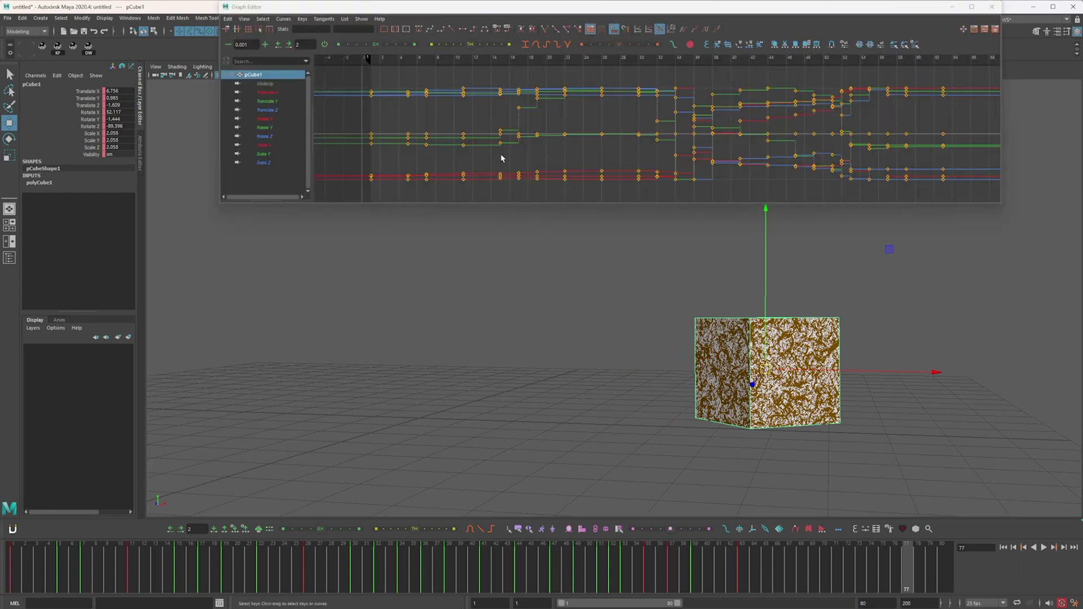
# Examine the stepped Translate Y keys in the Graph Editor, return to frame 1 and deselect the cube.
pyautogui.click(255, 101)
pyautogui.moveTo(485, 116); pyautogui.dragTo(610, 149)
pyautogui.press('f')
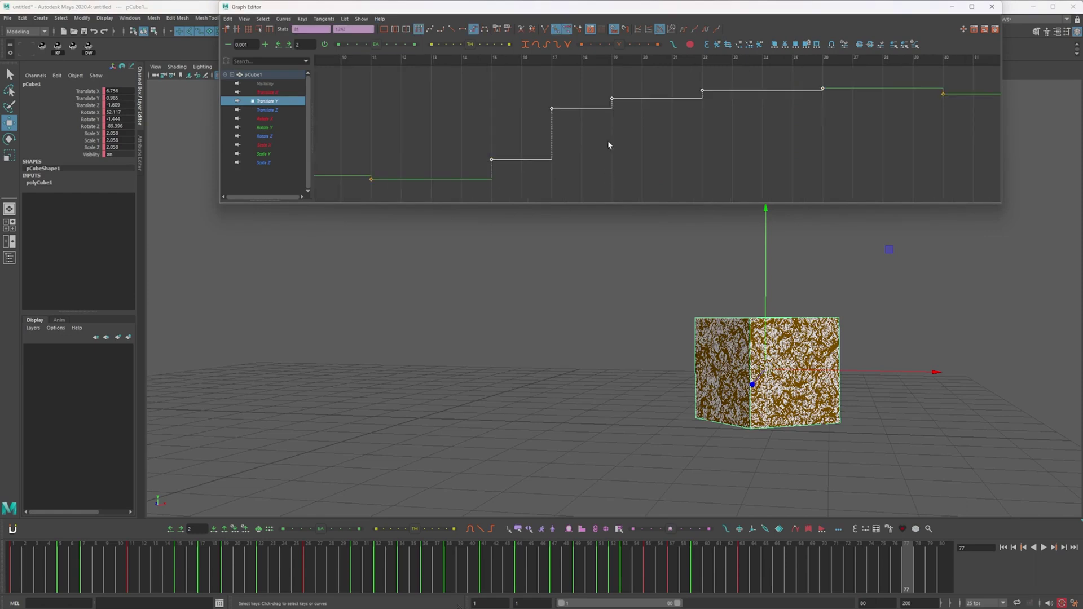
pyautogui.press('f')
pyautogui.click(685, 160)
pyautogui.press('a')
pyautogui.moveTo(54, 566); pyautogui.dragTo(14, 564)
pyautogui.click(156, 496)
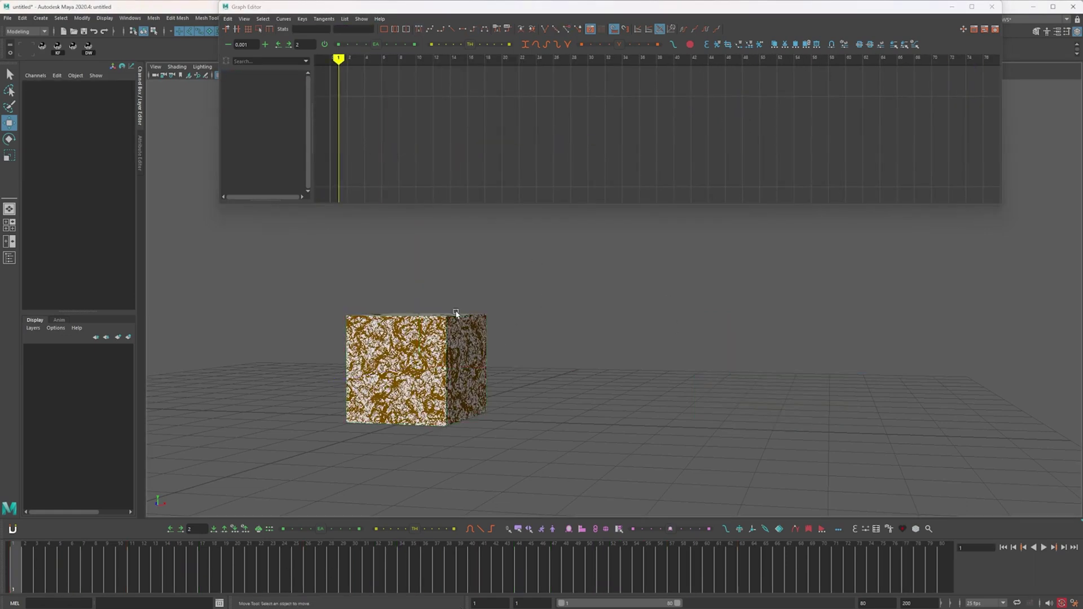
# Convert all of the cube's animation curves to smooth interpolation in the Graph Editor and play back the jump.
pyautogui.click(456, 319)
pyautogui.click(991, 6)
pyautogui.press('g')
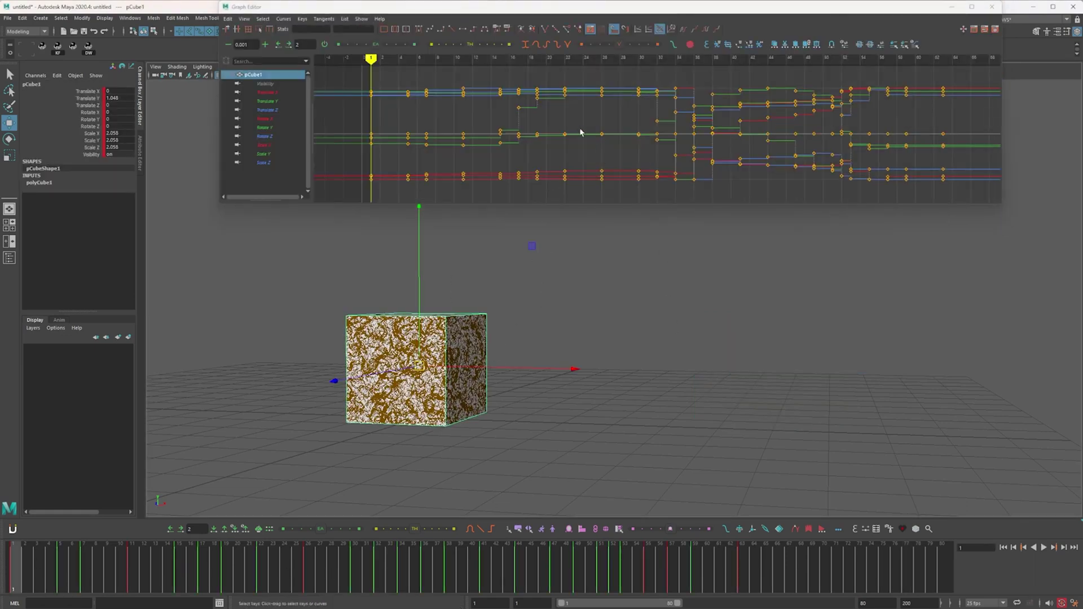
pyautogui.click(419, 32)
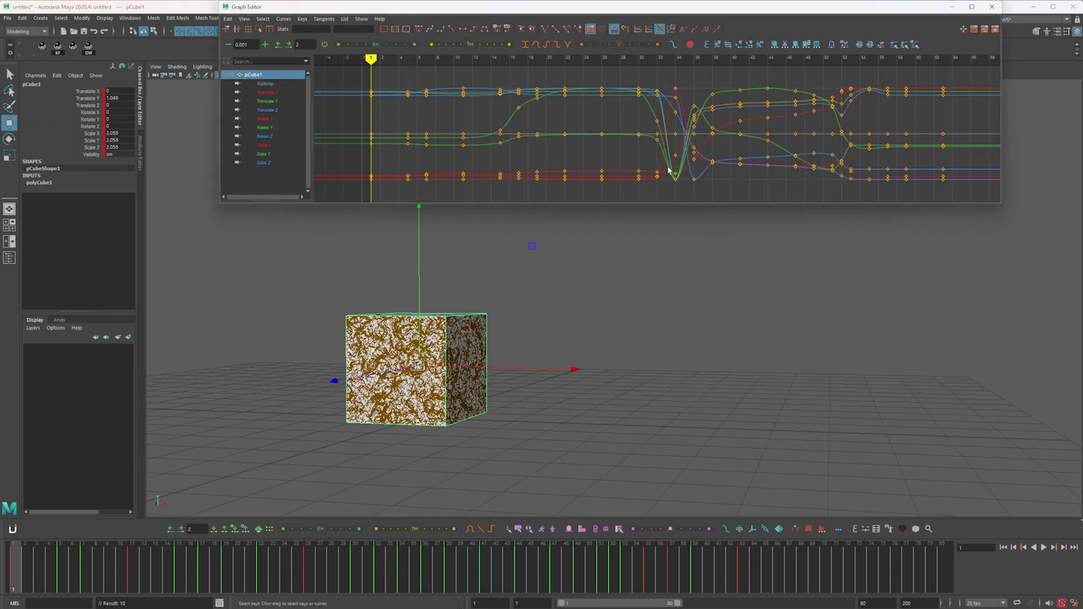
pyautogui.click(989, 7)
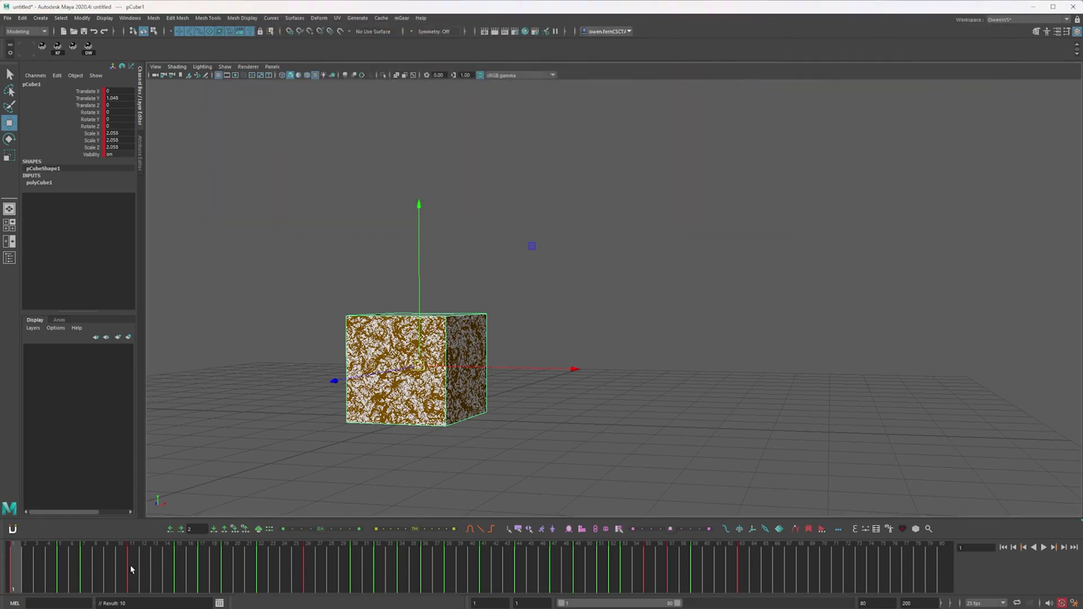
pyautogui.hotkey('alt', 'v')
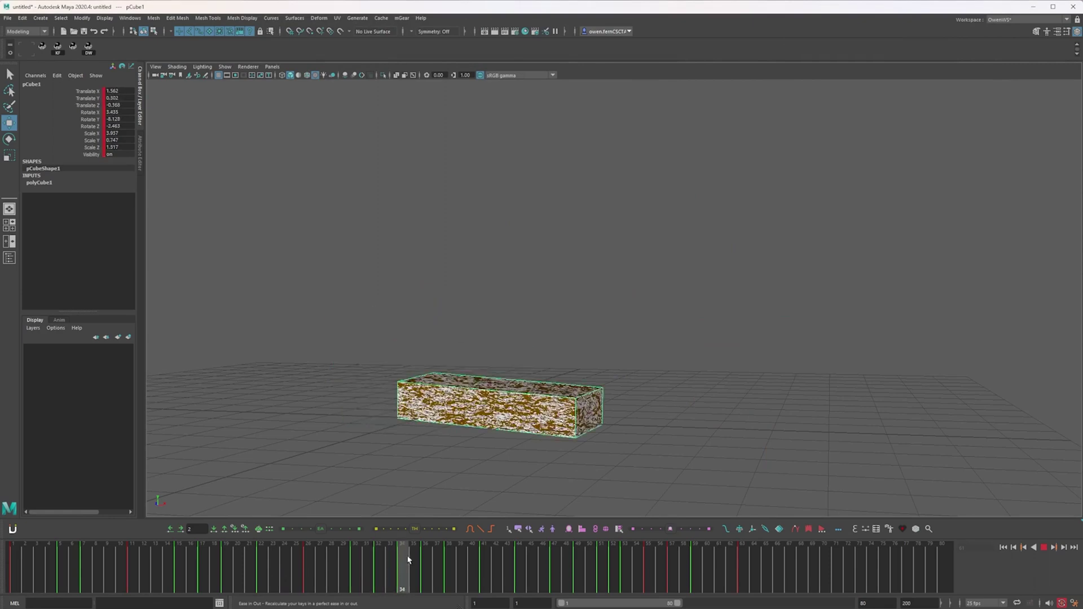
# Rotate the cube at frame 35 to refine the in-between after the squash, and play back the jump.
pyautogui.moveTo(345, 569); pyautogui.dragTo(412, 562)
pyautogui.press('e')
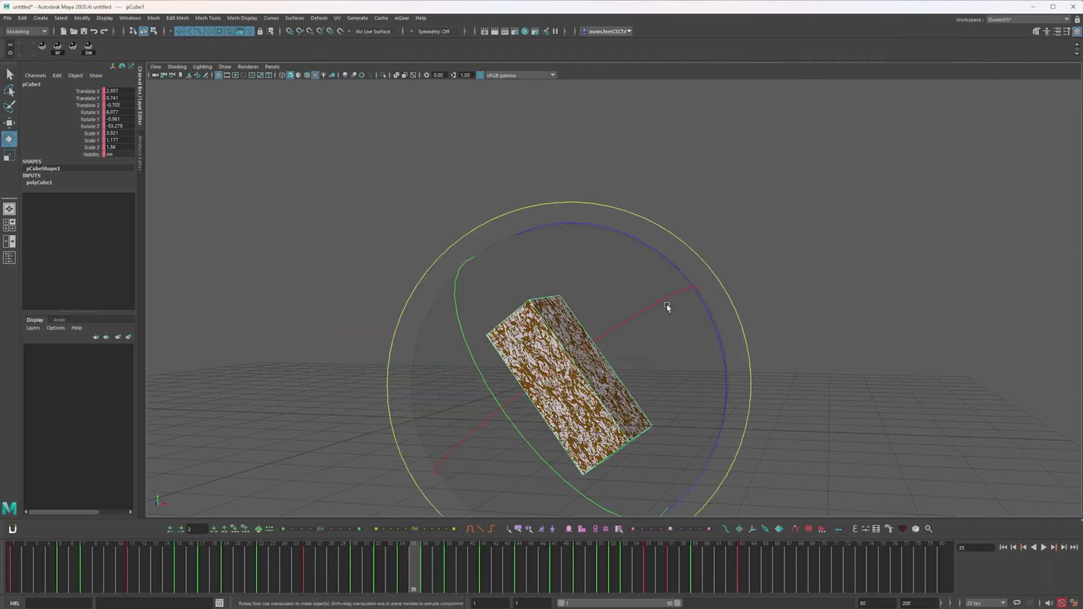
pyautogui.moveTo(702, 310); pyautogui.dragTo(611, 222)
pyautogui.press('w')
pyautogui.hotkey('alt', 'v')
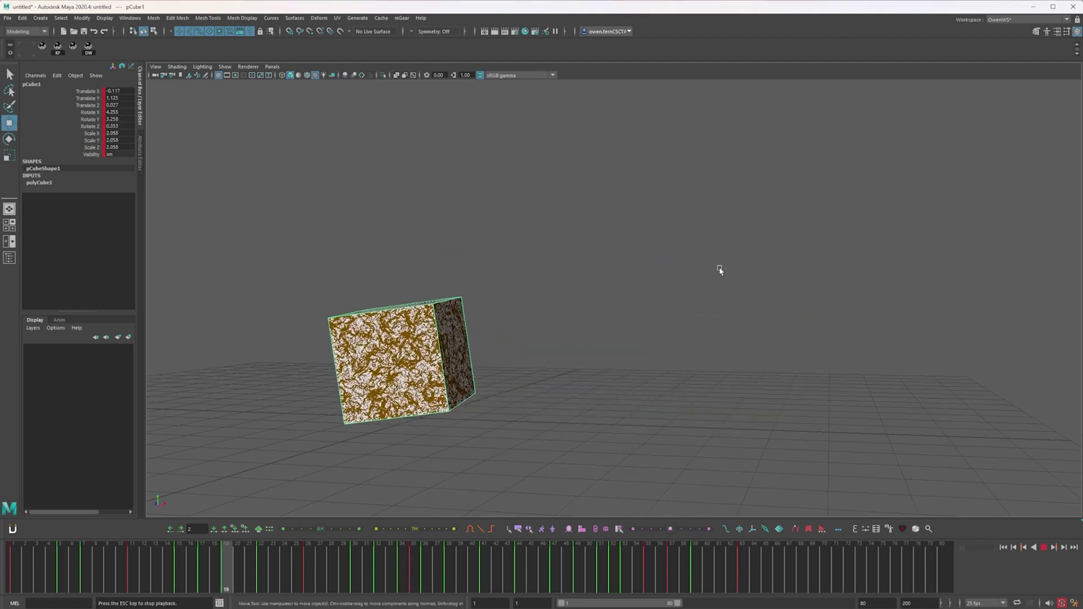
# Stop the playback and examine the cube's squashed take-off pose at frame 34.
pyautogui.click(916, 254)
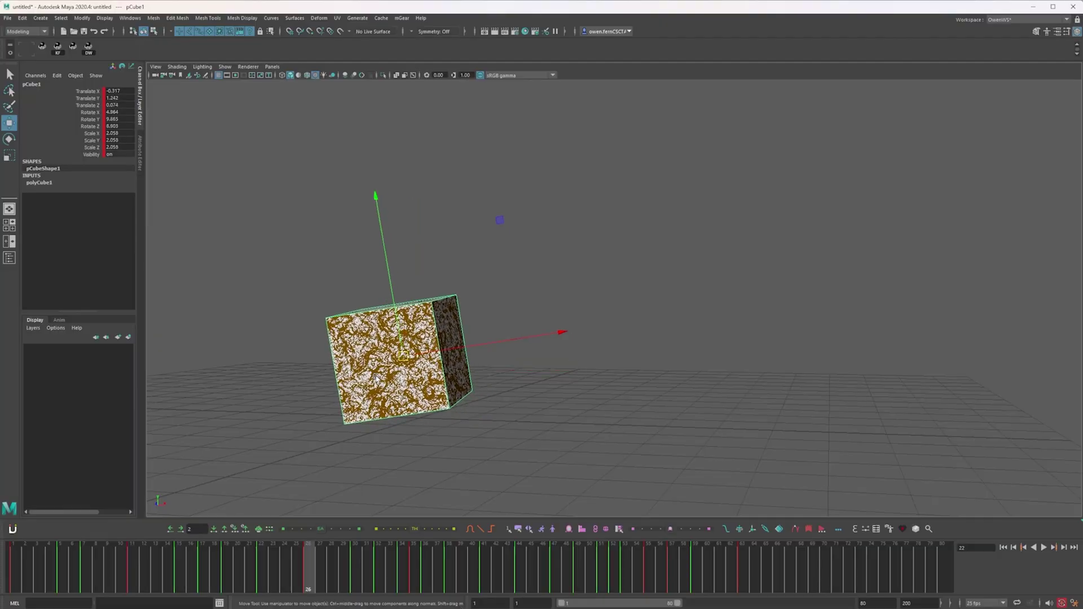
pyautogui.press(',')
pyautogui.press(',')
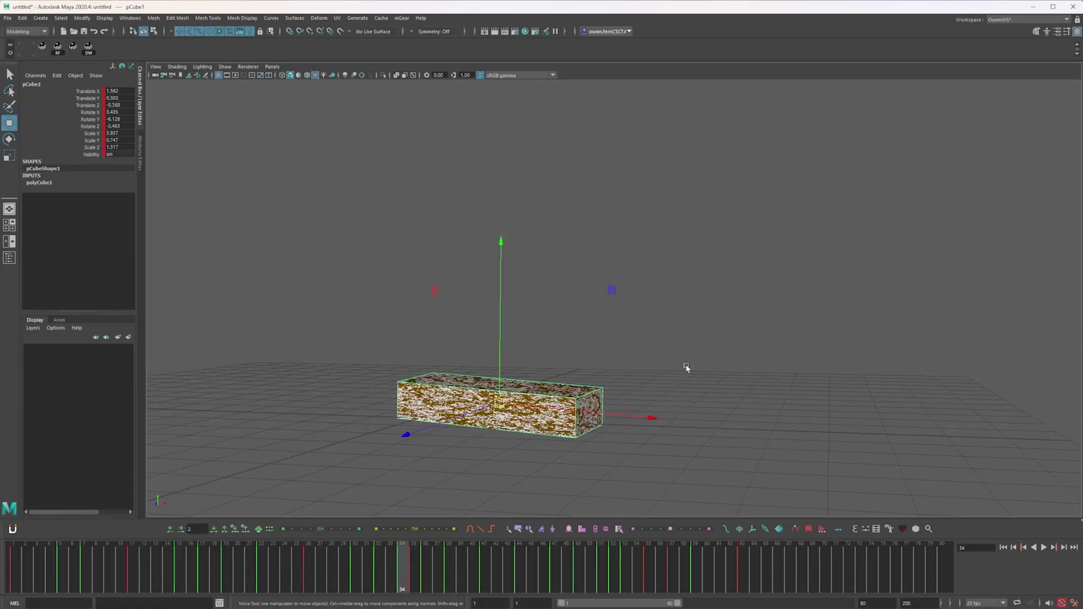